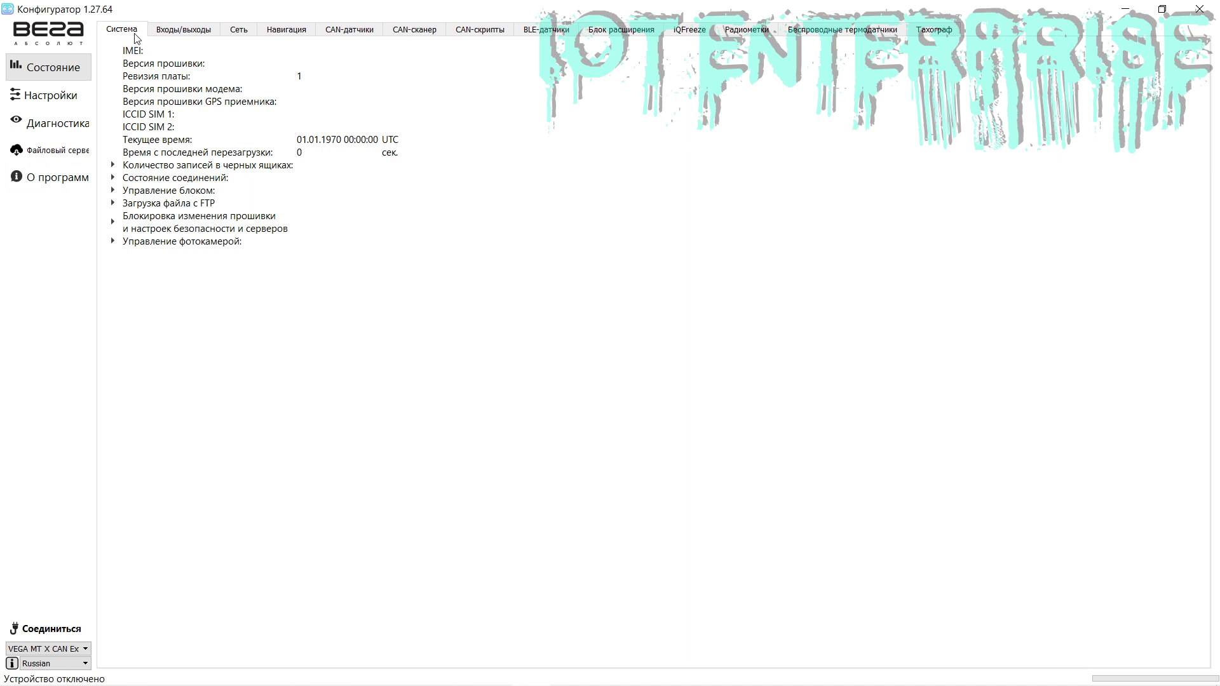
- Expand every collapsed group in the Система status, from the black-box record counts down to the photo camera control
{"action": "left_click", "coordinate": [113, 165]}
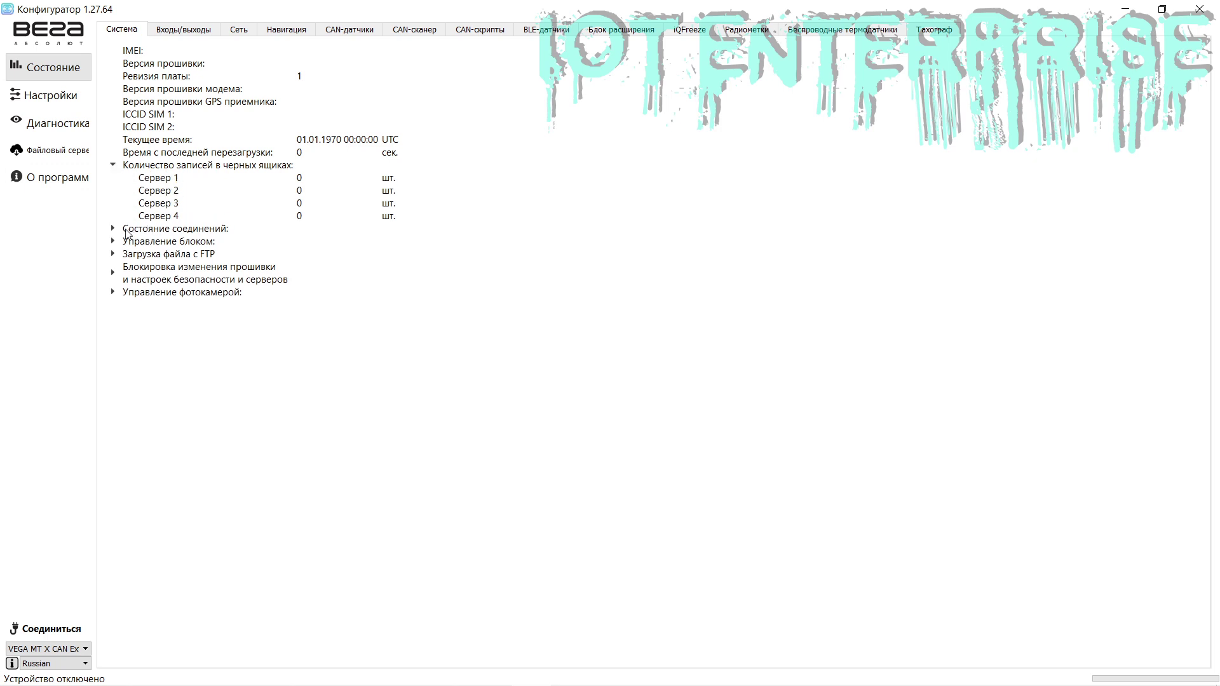
{"action": "left_click", "coordinate": [114, 230]}
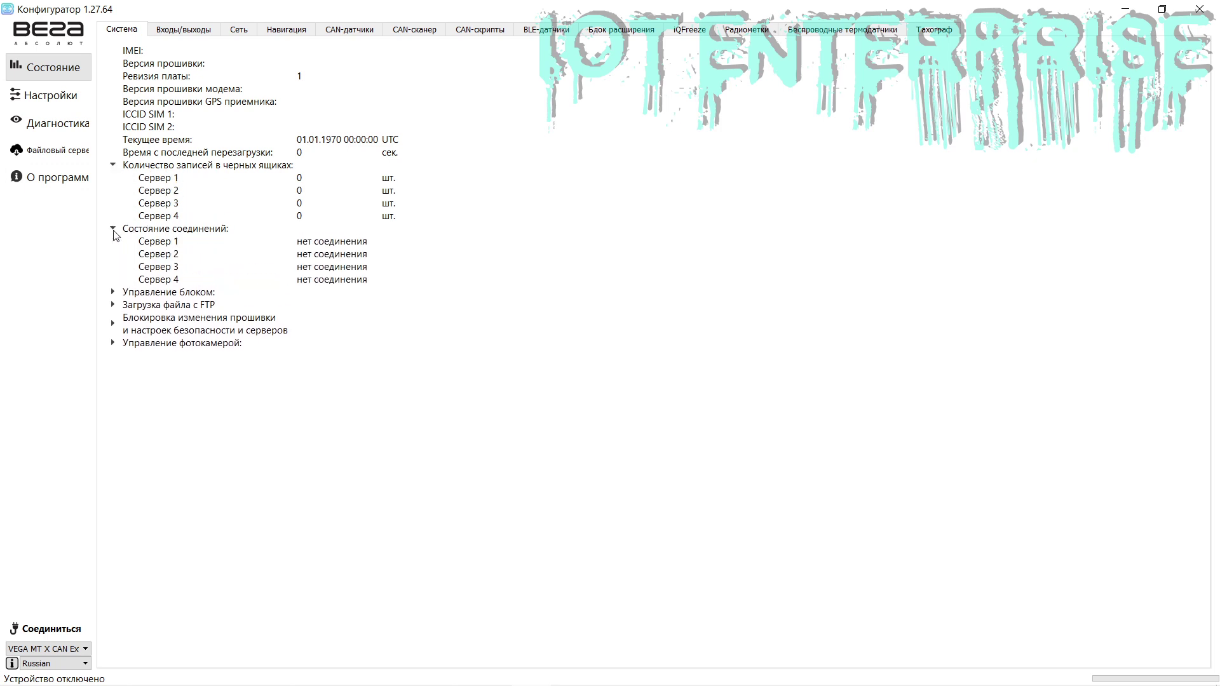
{"action": "left_click", "coordinate": [113, 292]}
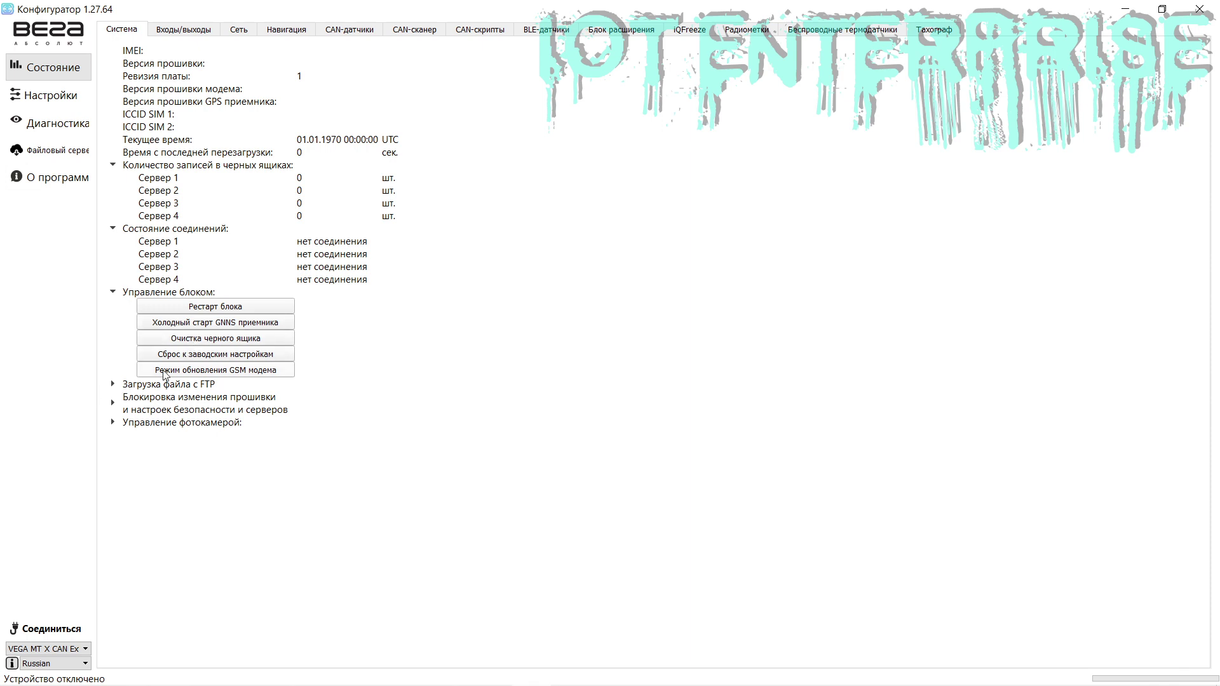
{"action": "left_click", "coordinate": [113, 385]}
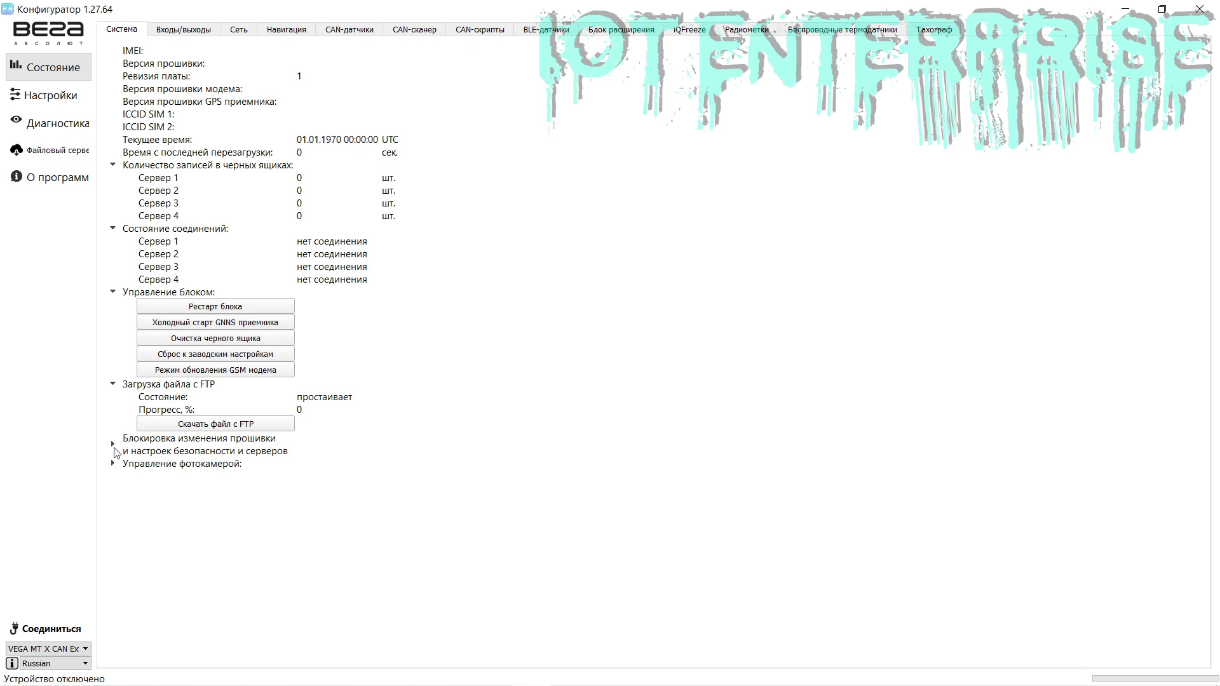
{"action": "left_click", "coordinate": [112, 444]}
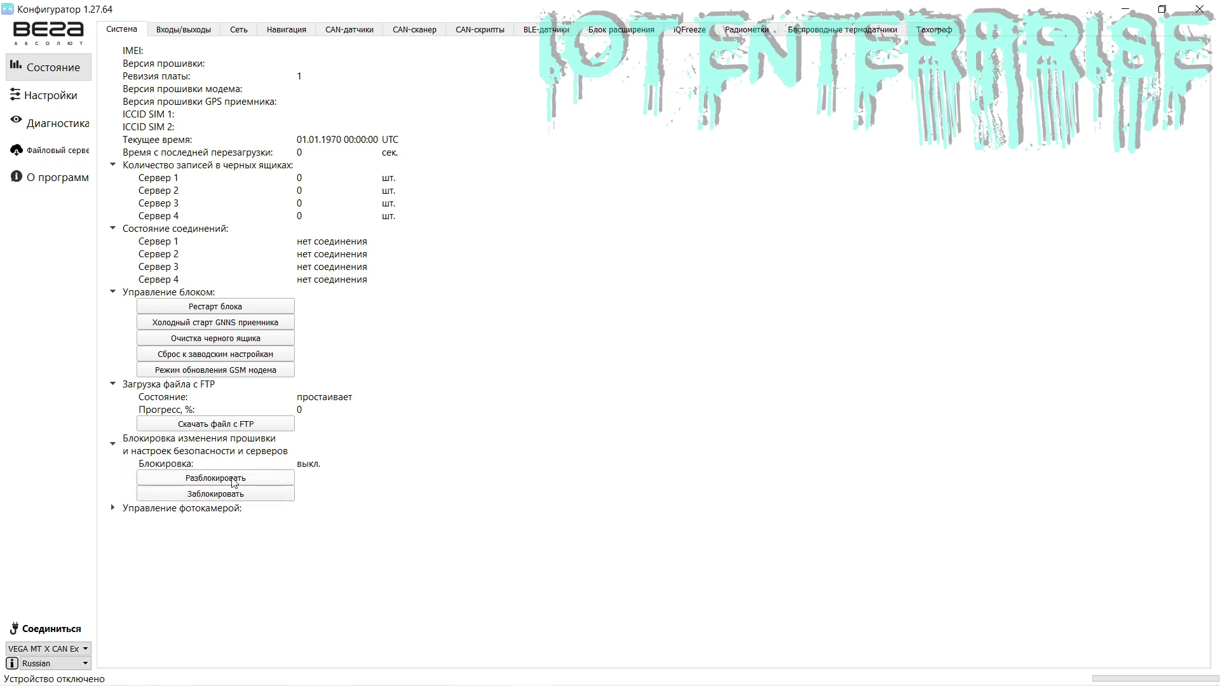
{"action": "left_click", "coordinate": [112, 509]}
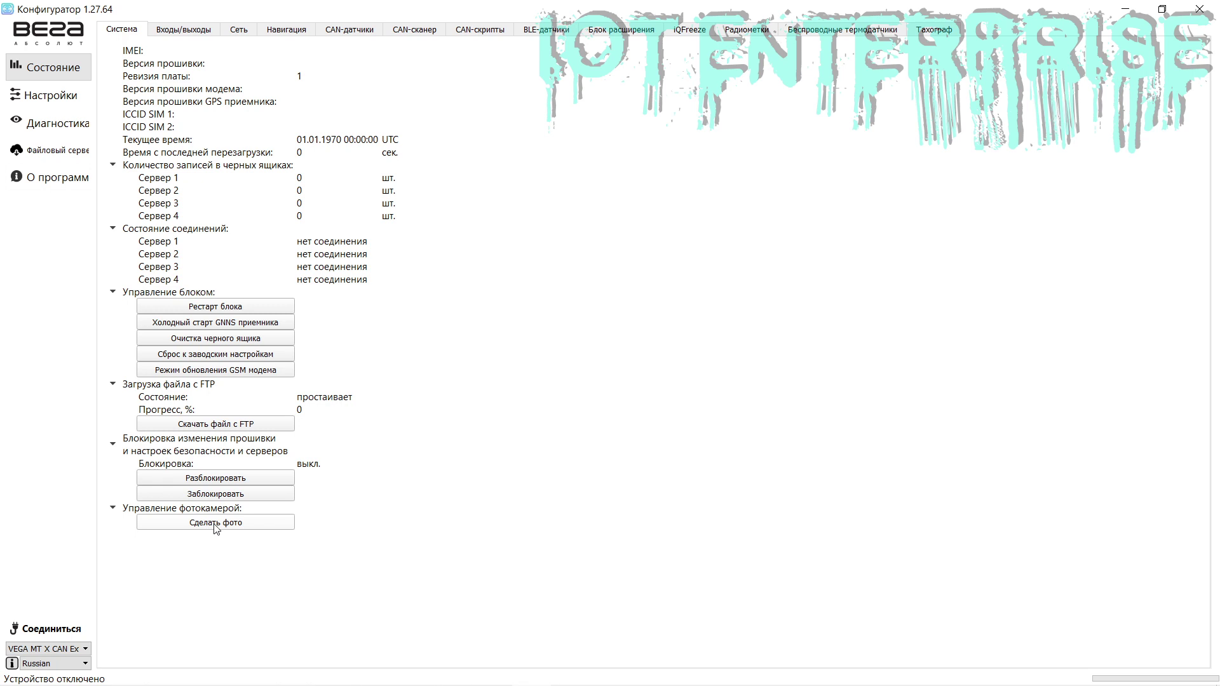
- Examine the Входы/выходы status with its fuel level, 1-Wire temperature and case-opening sensor groups expanded
{"action": "left_click", "coordinate": [172, 36]}
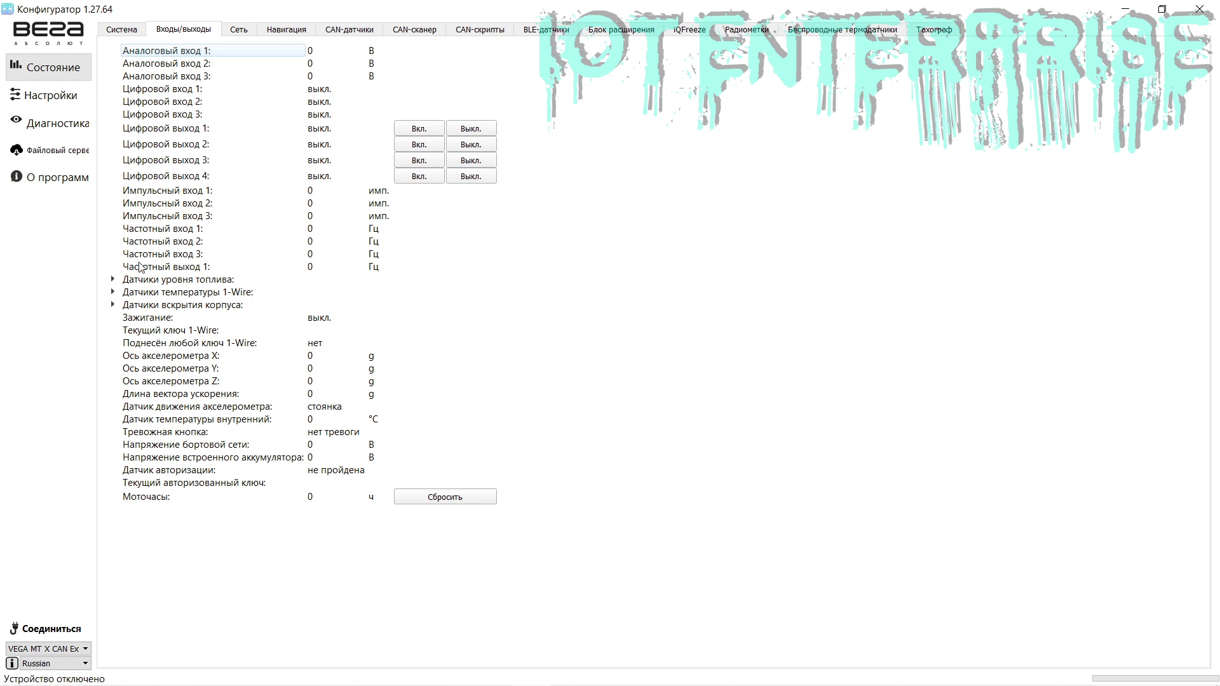
{"action": "left_click", "coordinate": [112, 280]}
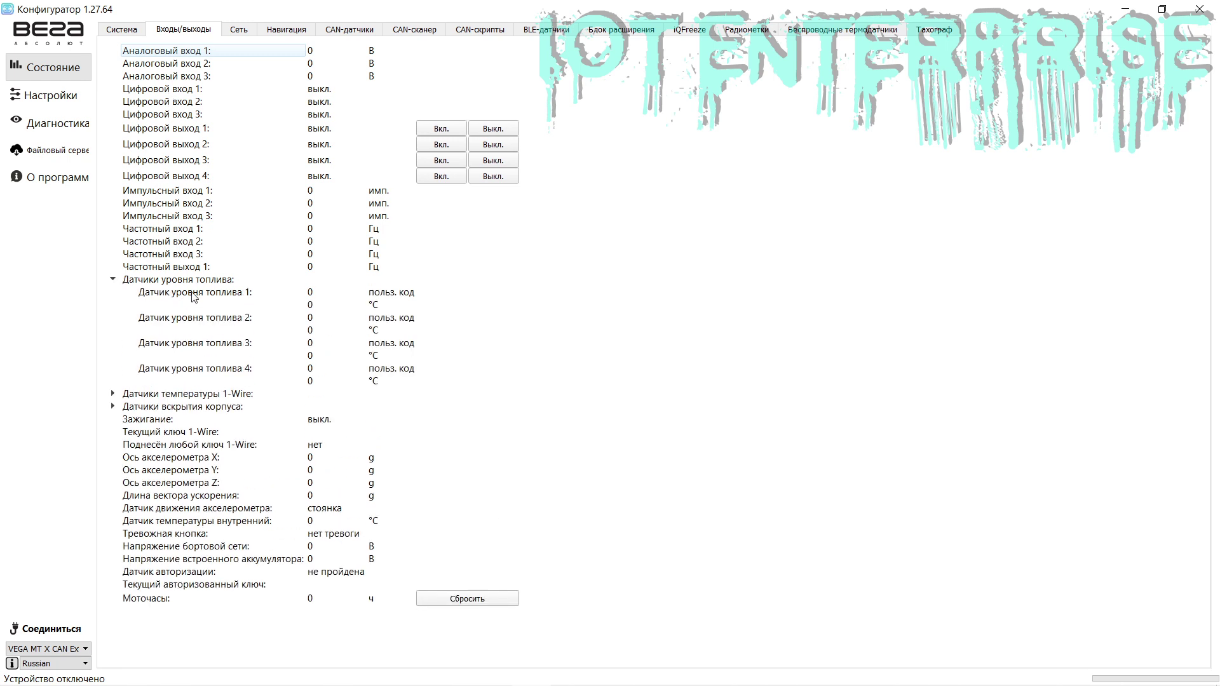
{"action": "left_click", "coordinate": [113, 394]}
{"action": "scroll", "coordinate": [110, 528], "scroll_direction": "down", "scroll_amount": 2}
{"action": "left_click", "coordinate": [113, 460]}
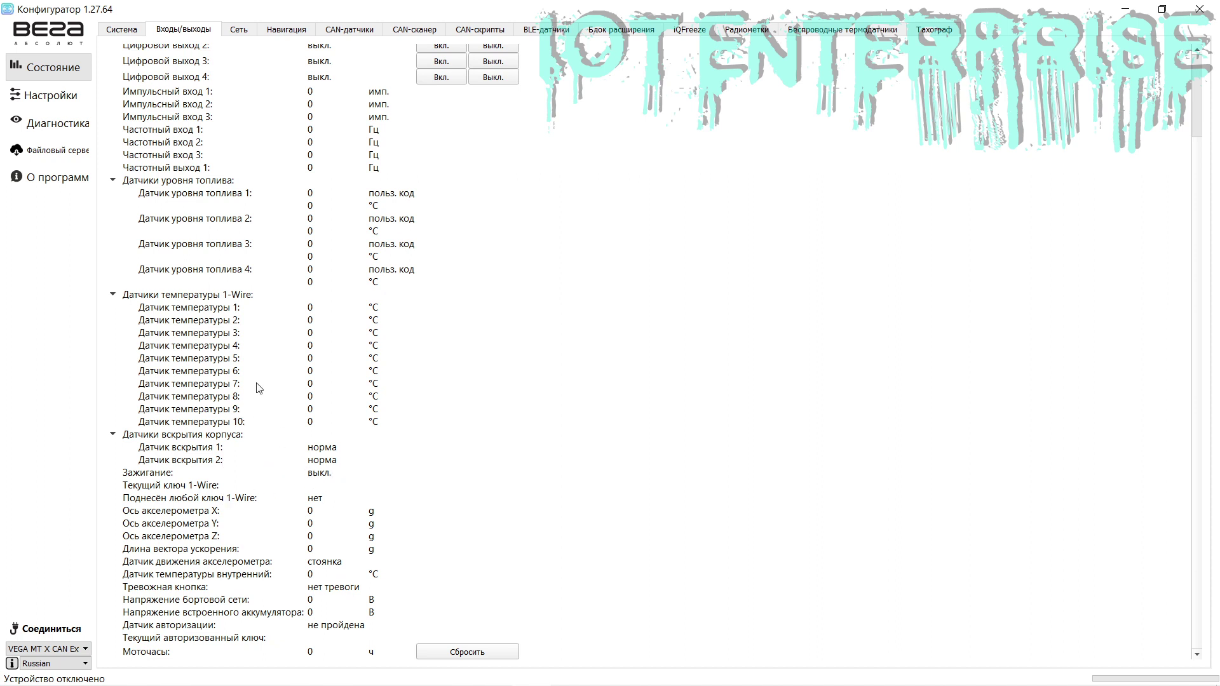
{"action": "scroll", "coordinate": [184, 166], "scroll_direction": "up", "scroll_amount": 3}
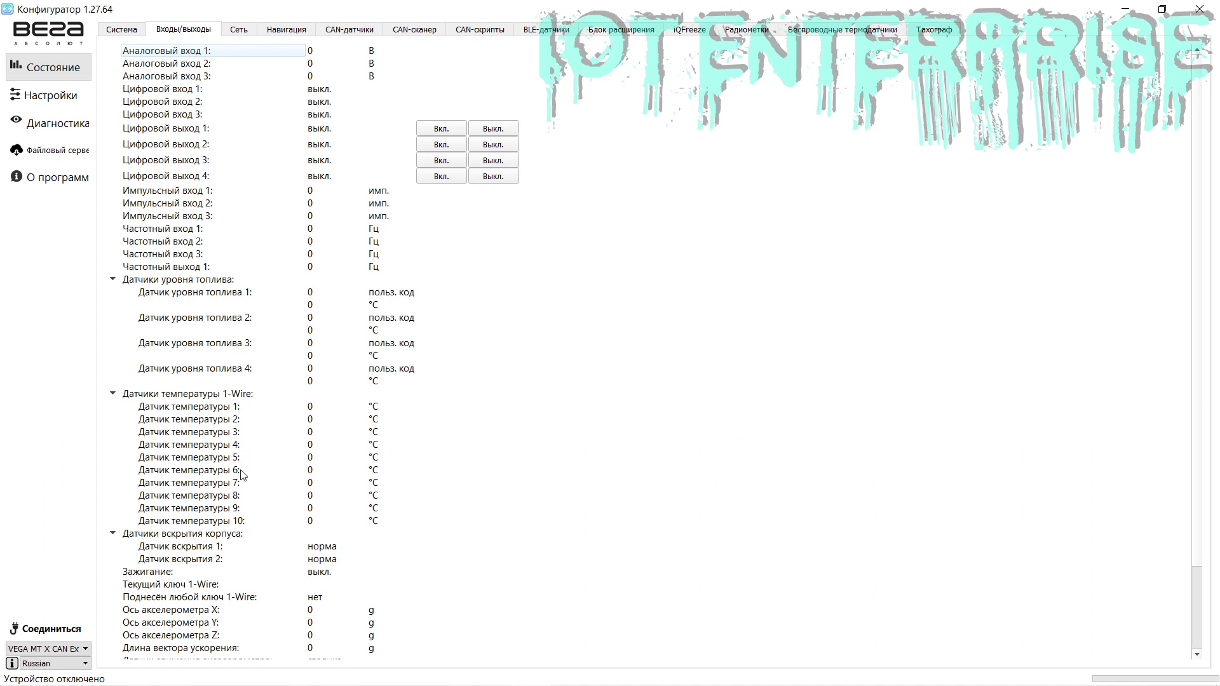
{"action": "scroll", "coordinate": [244, 477], "scroll_direction": "down", "scroll_amount": 3}
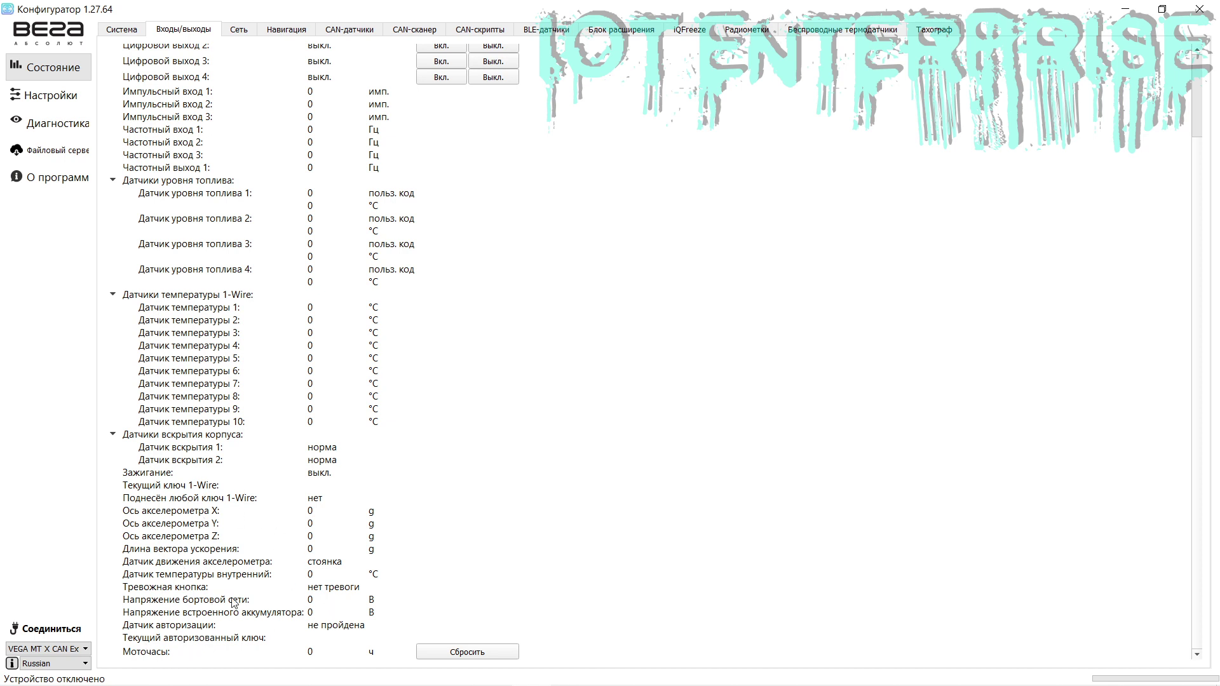
- Show the Сеть status and expand the traffic counters of servers 1 to 4
{"action": "left_click", "coordinate": [238, 29]}
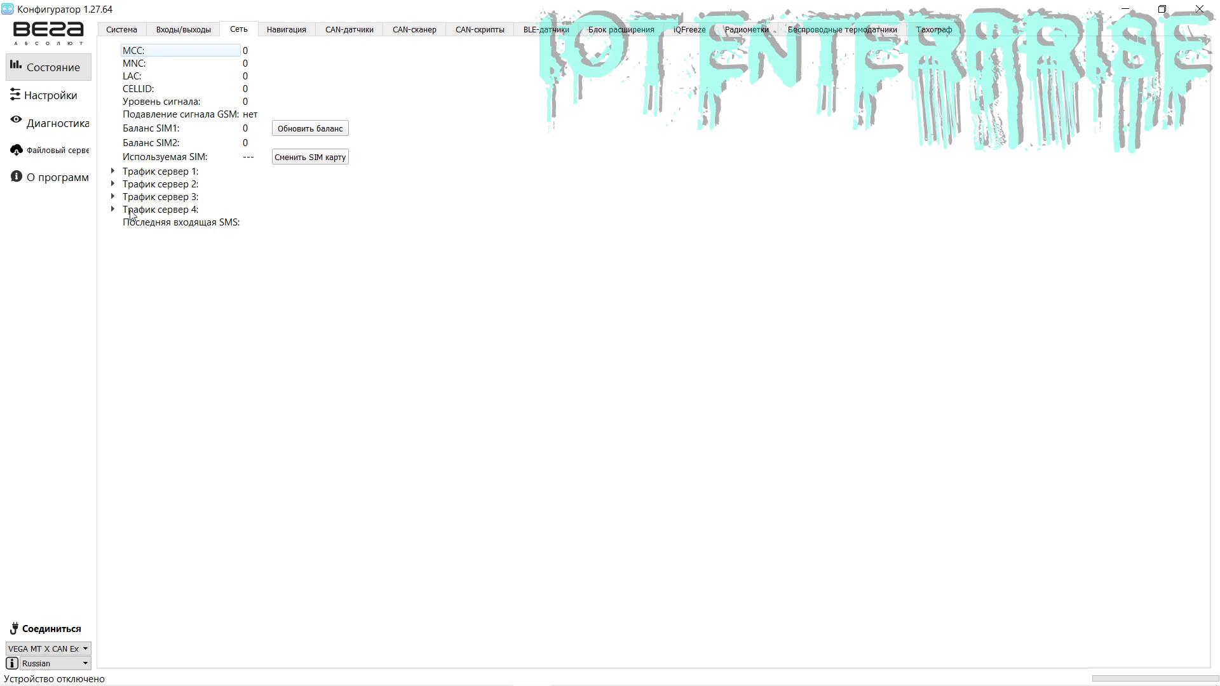
{"action": "left_click", "coordinate": [112, 171]}
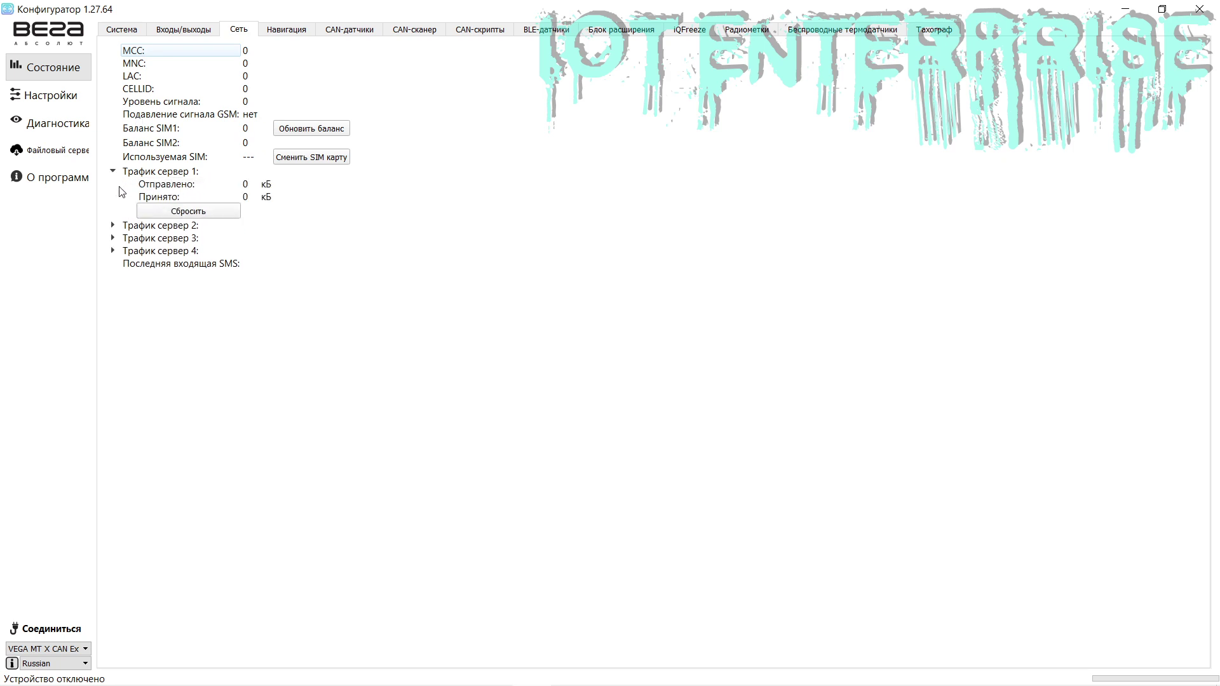
{"action": "left_click", "coordinate": [113, 226]}
{"action": "left_click", "coordinate": [113, 279]}
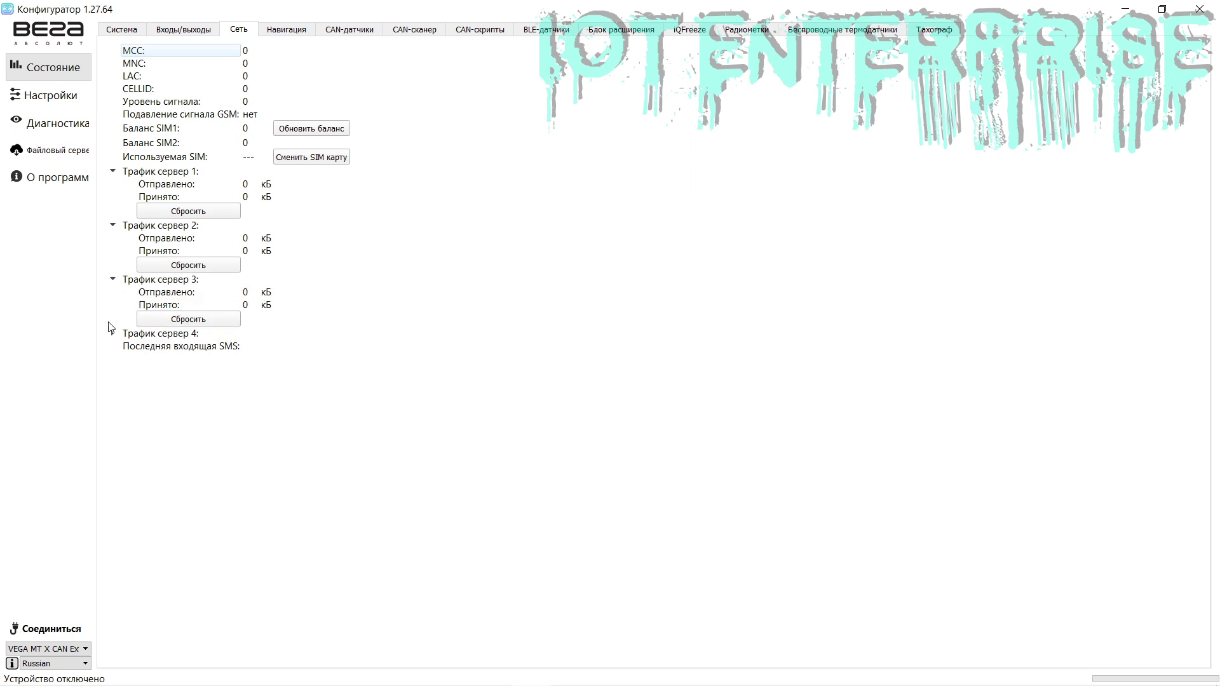
{"action": "left_click", "coordinate": [112, 333]}
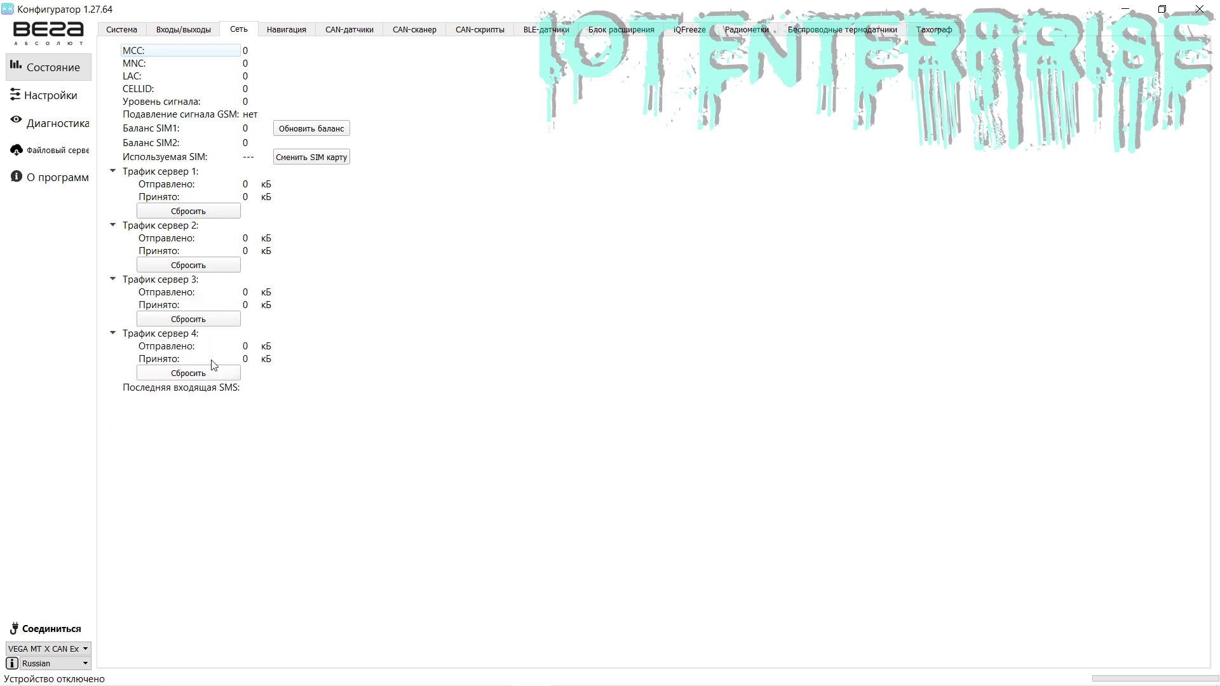
- Examine the basic Навигация status with the Геозоны list expanded, down to the GPS jamming and spoofing sensors
{"action": "left_click", "coordinate": [291, 33]}
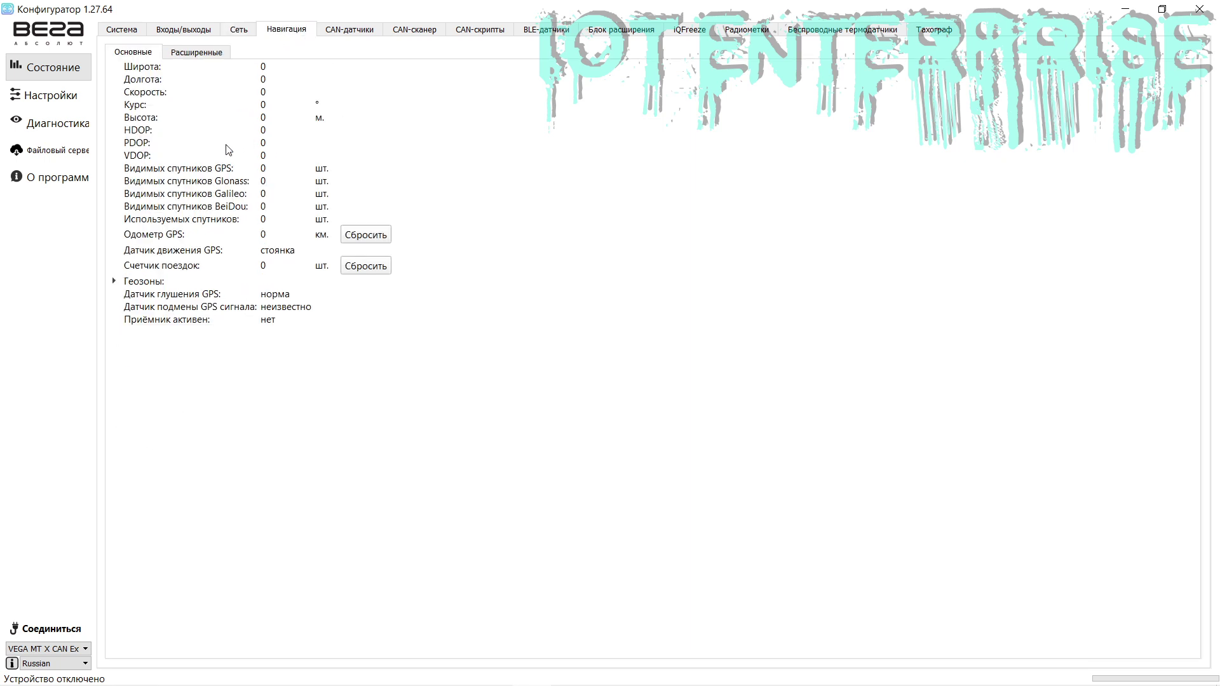
{"action": "left_click", "coordinate": [114, 281]}
{"action": "scroll", "coordinate": [236, 375], "scroll_direction": "down", "scroll_amount": 7}
{"action": "scroll", "coordinate": [238, 372], "scroll_direction": "down", "scroll_amount": 1}
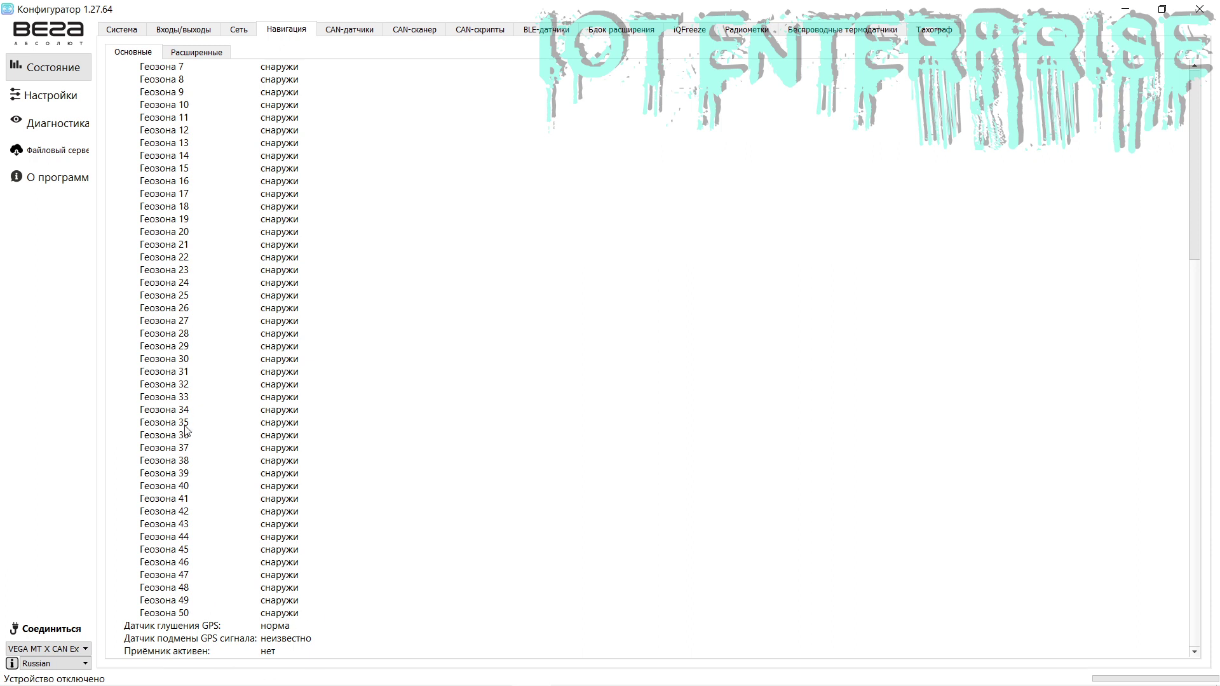
{"action": "scroll", "coordinate": [185, 431], "scroll_direction": "up", "scroll_amount": 8}
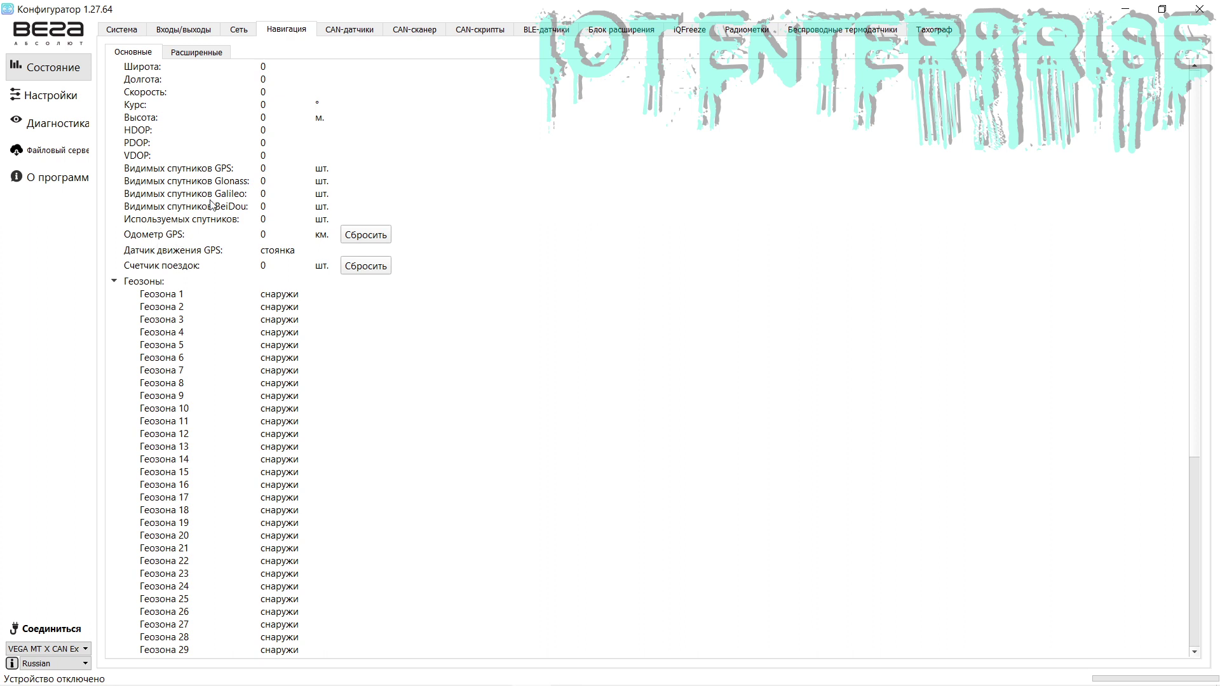
{"action": "scroll", "coordinate": [226, 313], "scroll_direction": "down", "scroll_amount": 8}
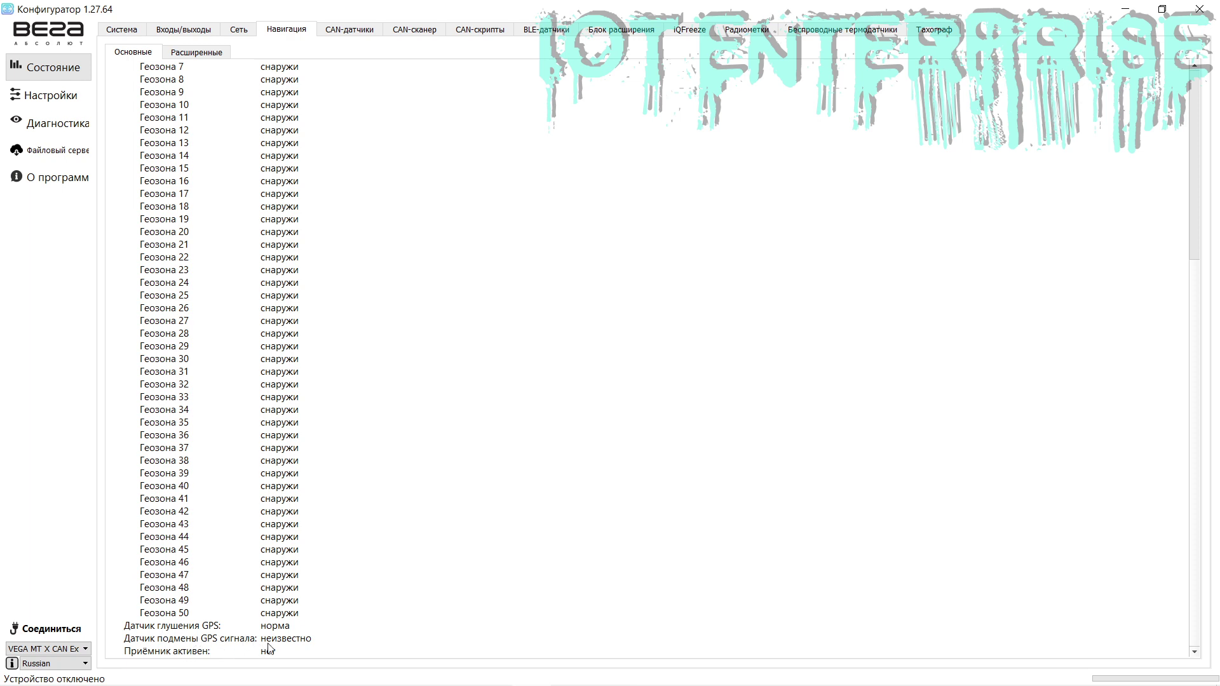
{"action": "scroll", "coordinate": [231, 512], "scroll_direction": "up", "scroll_amount": 8}
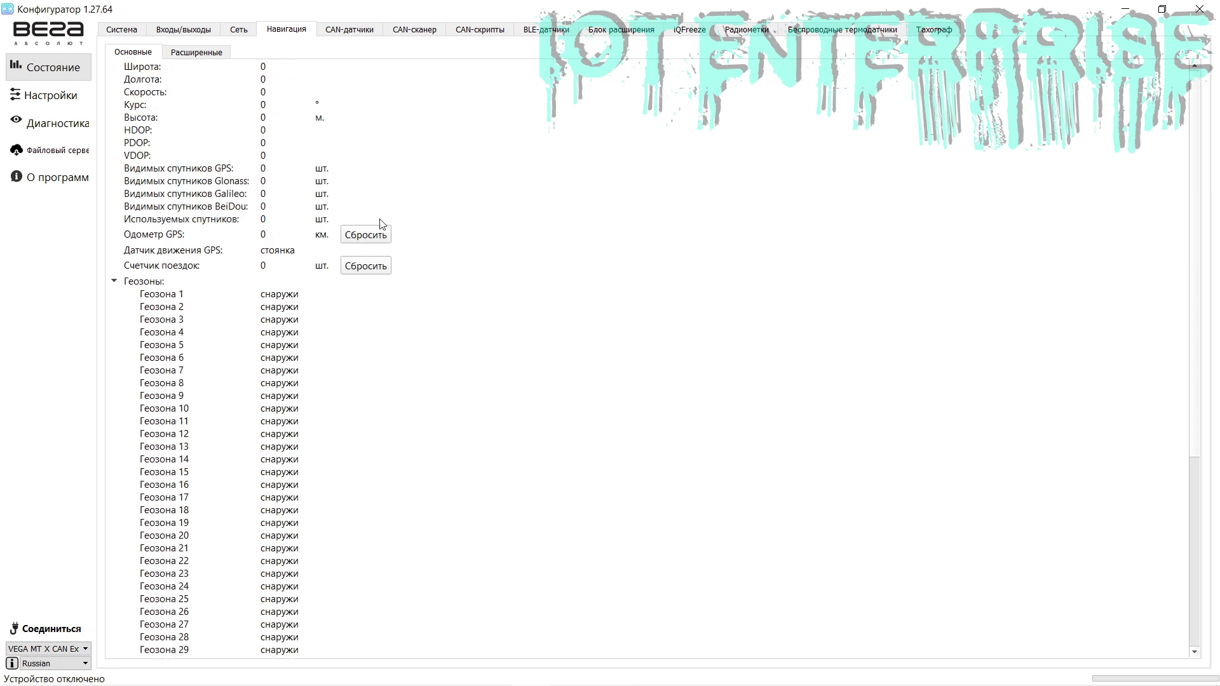
- Examine the extended navigation status with the satellite data for GPS, GLONASS, Galileo and BeiDou
{"action": "left_click", "coordinate": [197, 52]}
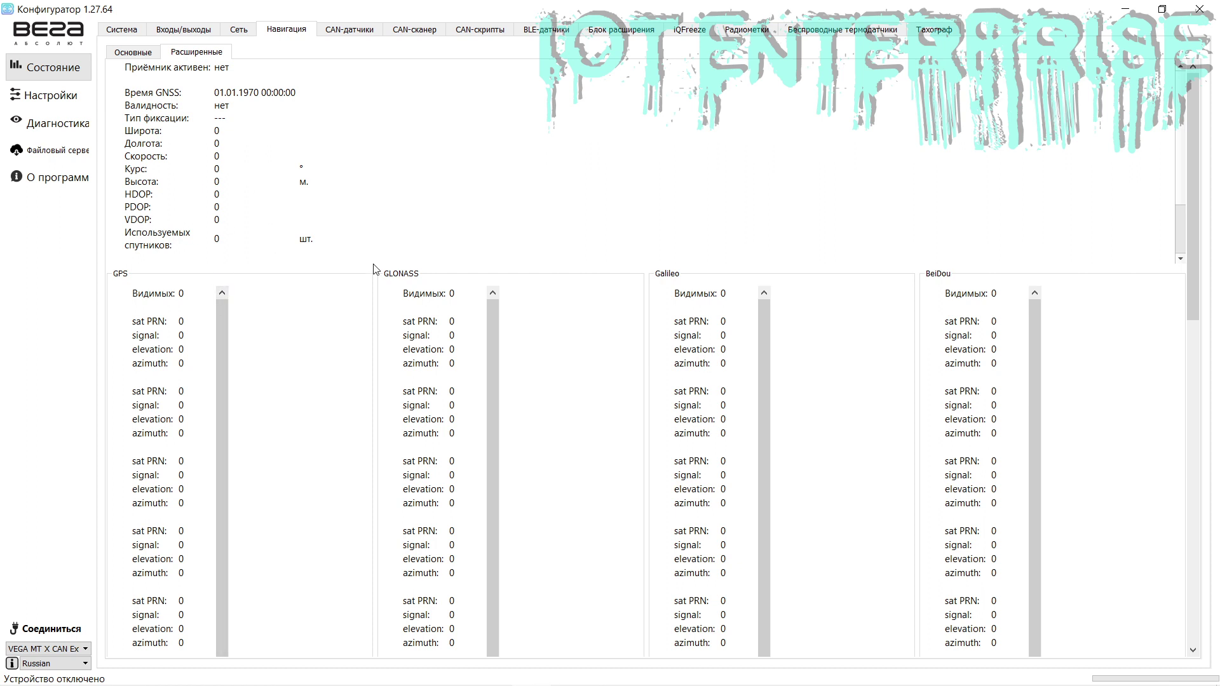
{"action": "scroll", "coordinate": [373, 267], "scroll_direction": "down", "scroll_amount": 5}
{"action": "scroll", "coordinate": [364, 338], "scroll_direction": "up", "scroll_amount": 5}
- Show the CAN-датчики status and try to open the hardware CAN settings and the CAN sensor settings, declining to edit without saving
{"action": "left_click", "coordinate": [346, 30]}
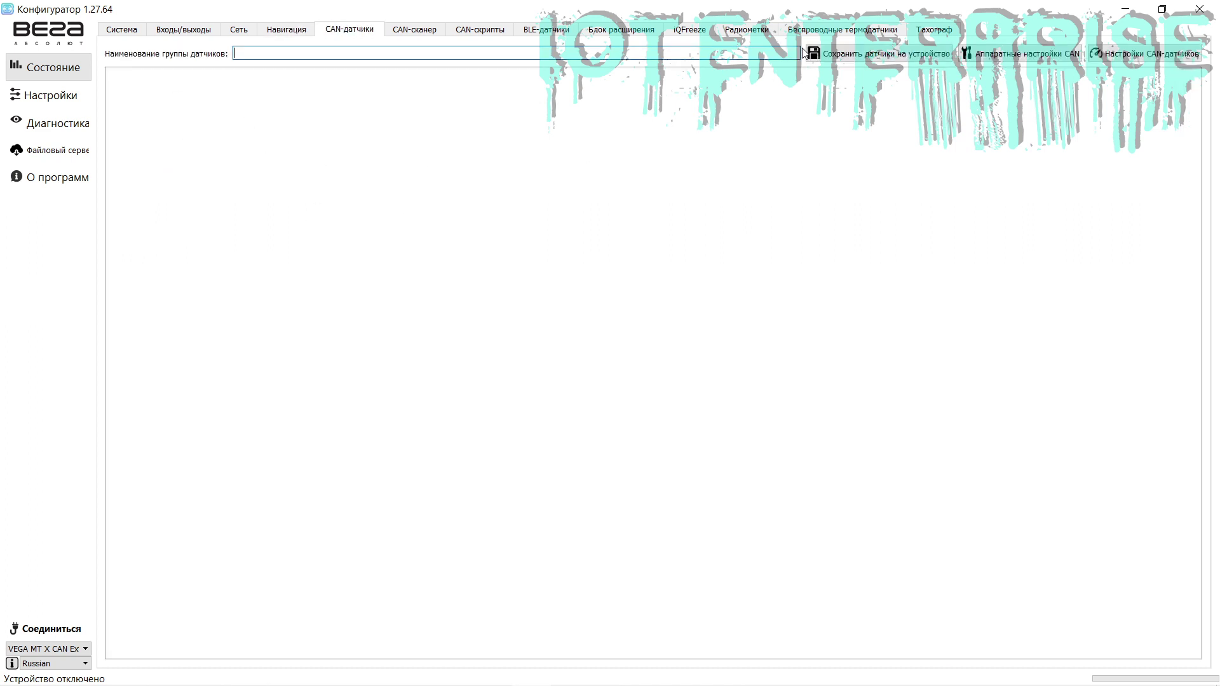
{"action": "left_click", "coordinate": [1017, 56]}
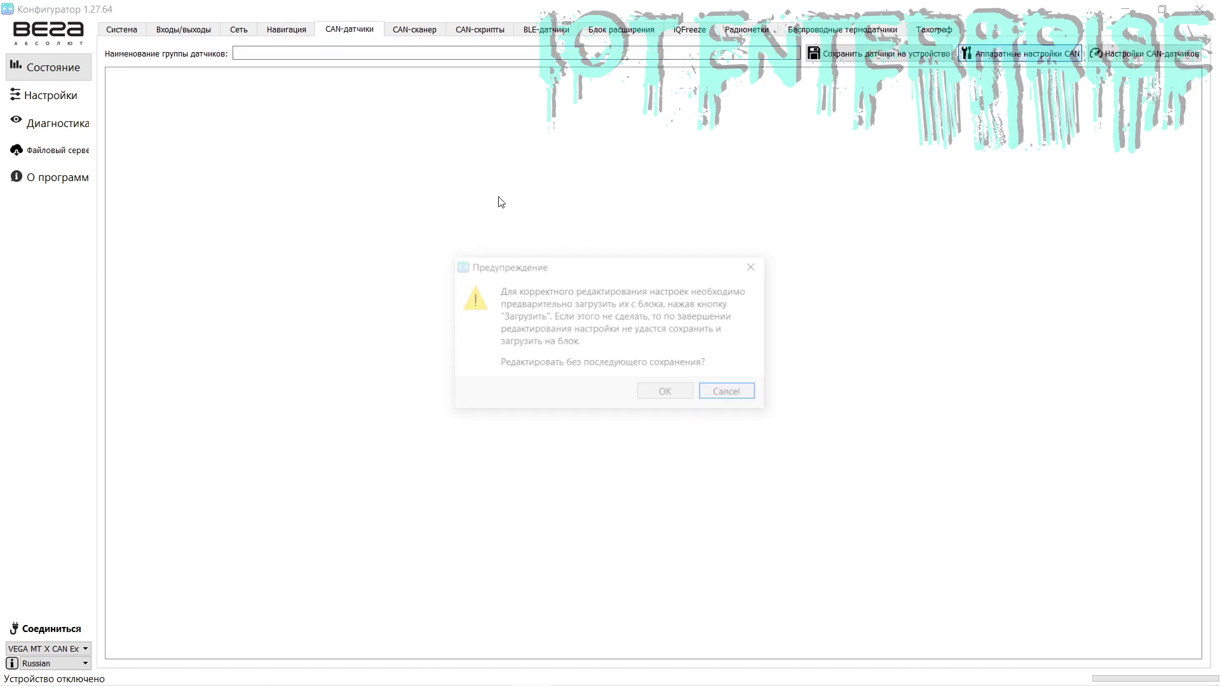
{"action": "left_click", "coordinate": [756, 265]}
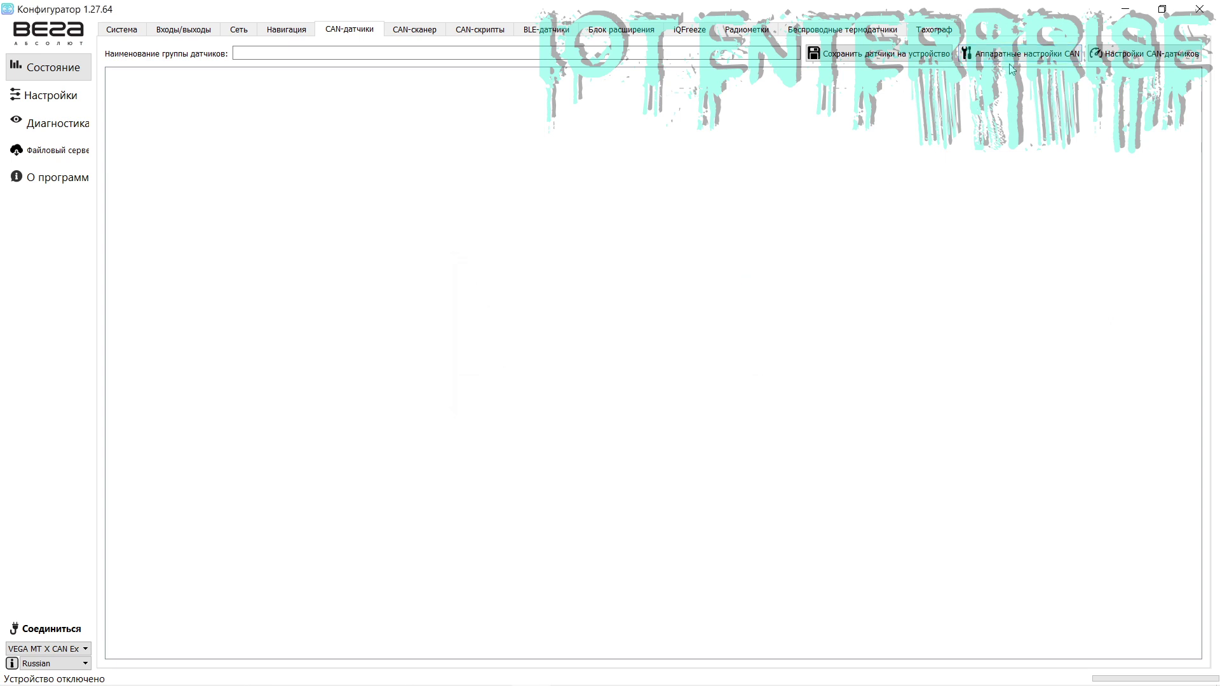
{"action": "left_click", "coordinate": [1111, 62]}
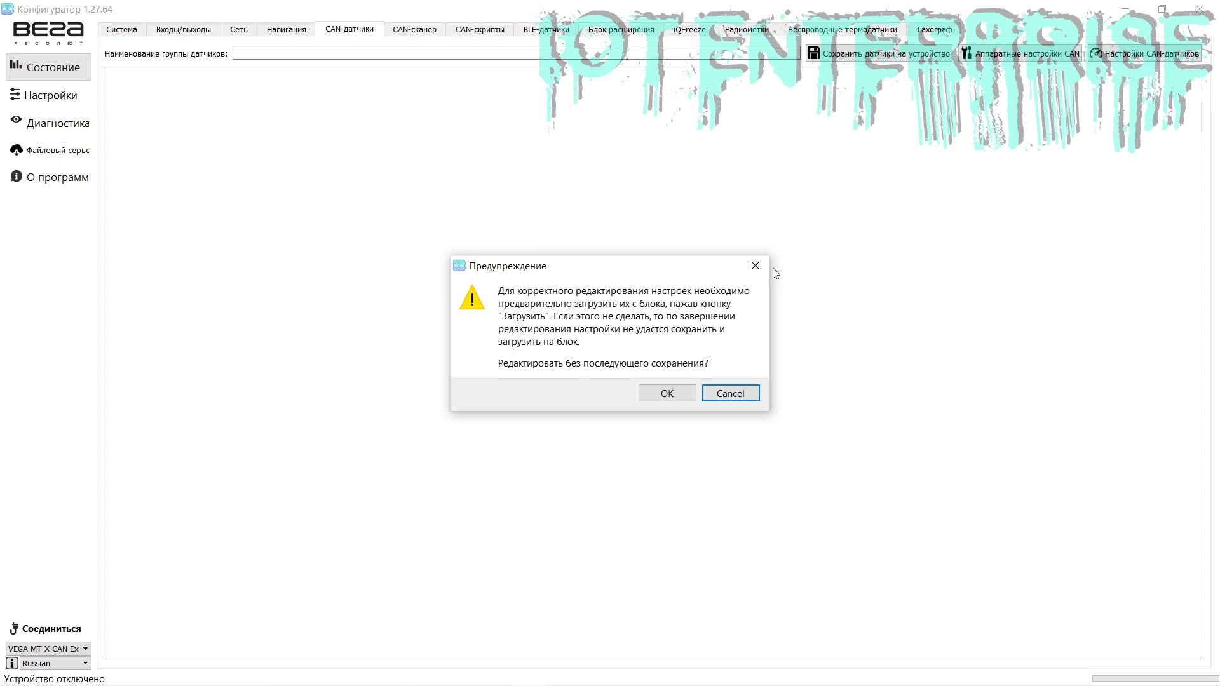
{"action": "left_click", "coordinate": [761, 268]}
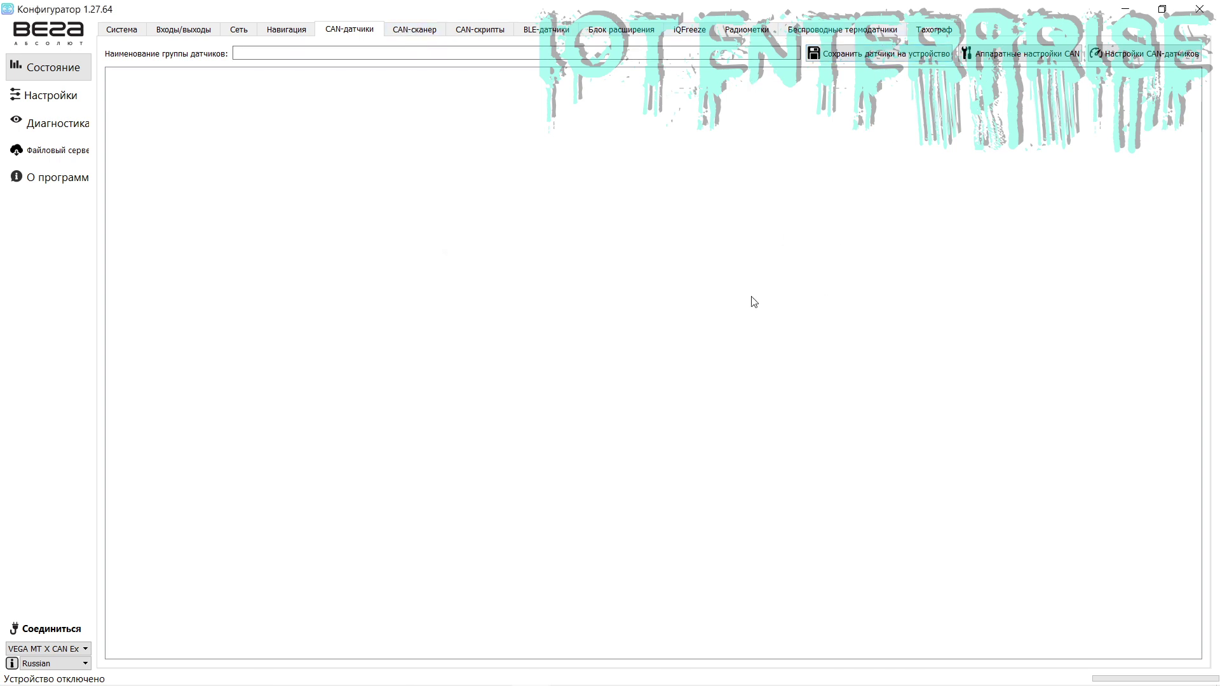
- Examine the CAN-сканер tools: the Монитор mode list, the CAN Brute Force window and access to the hardware CAN settings
{"action": "left_click", "coordinate": [420, 31]}
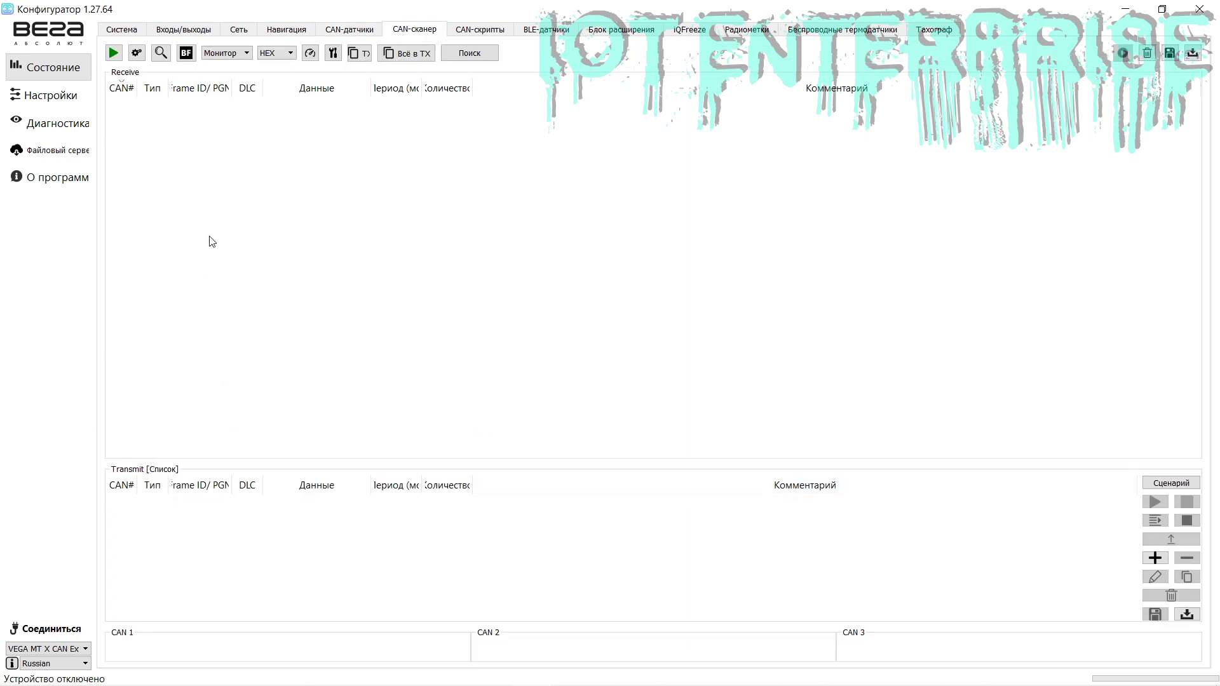
{"action": "left_click", "coordinate": [224, 53]}
{"action": "left_click", "coordinate": [219, 62]}
{"action": "left_click", "coordinate": [185, 52]}
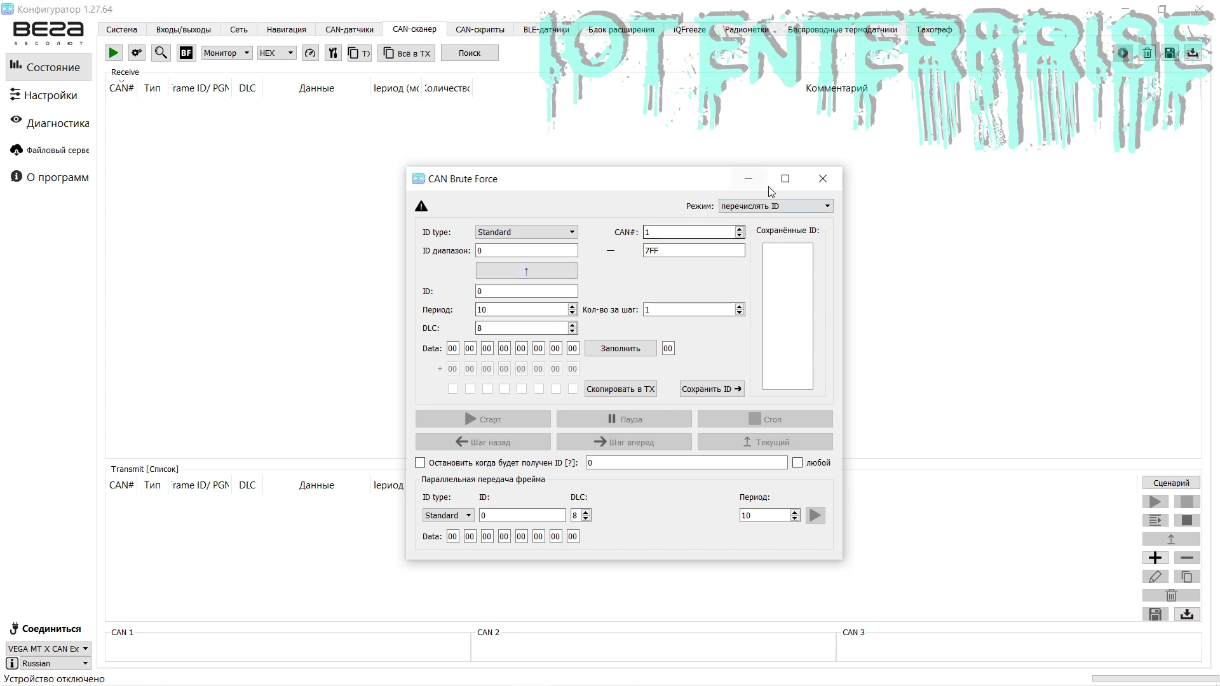
{"action": "left_click", "coordinate": [823, 179]}
{"action": "left_click", "coordinate": [337, 51]}
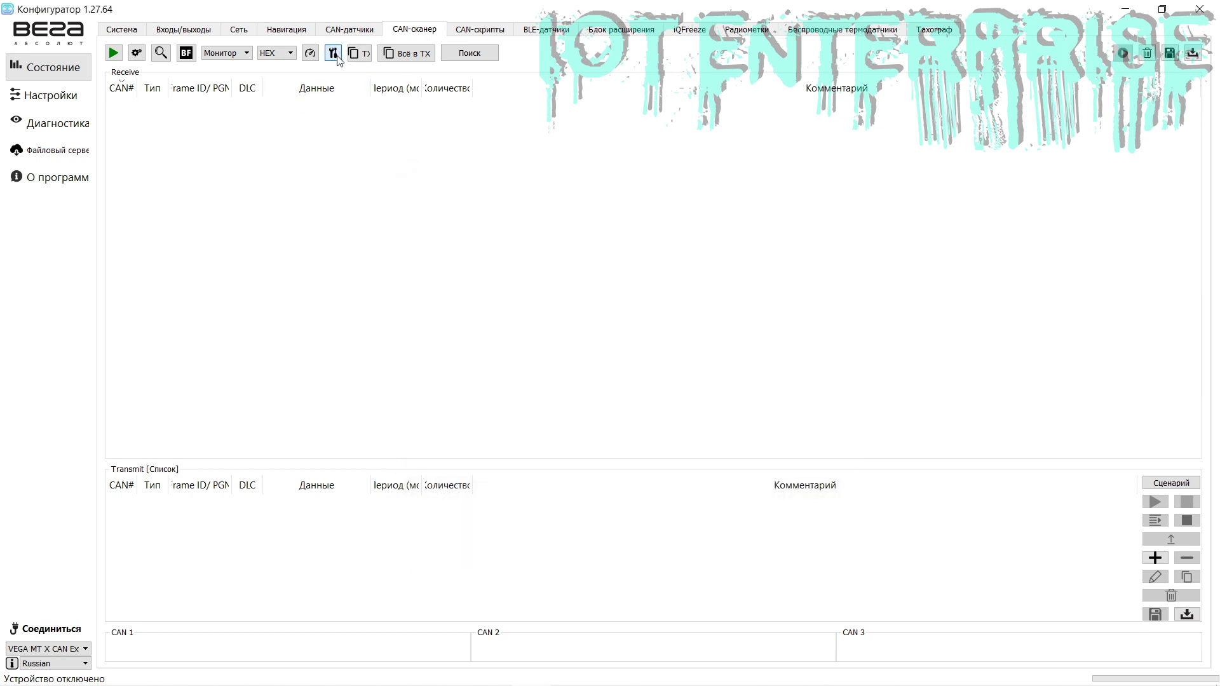
{"action": "left_click", "coordinate": [757, 268]}
- View the CAN-скрипты status and the scanner and sensor views of BLE-датчики
{"action": "left_click", "coordinate": [493, 35]}
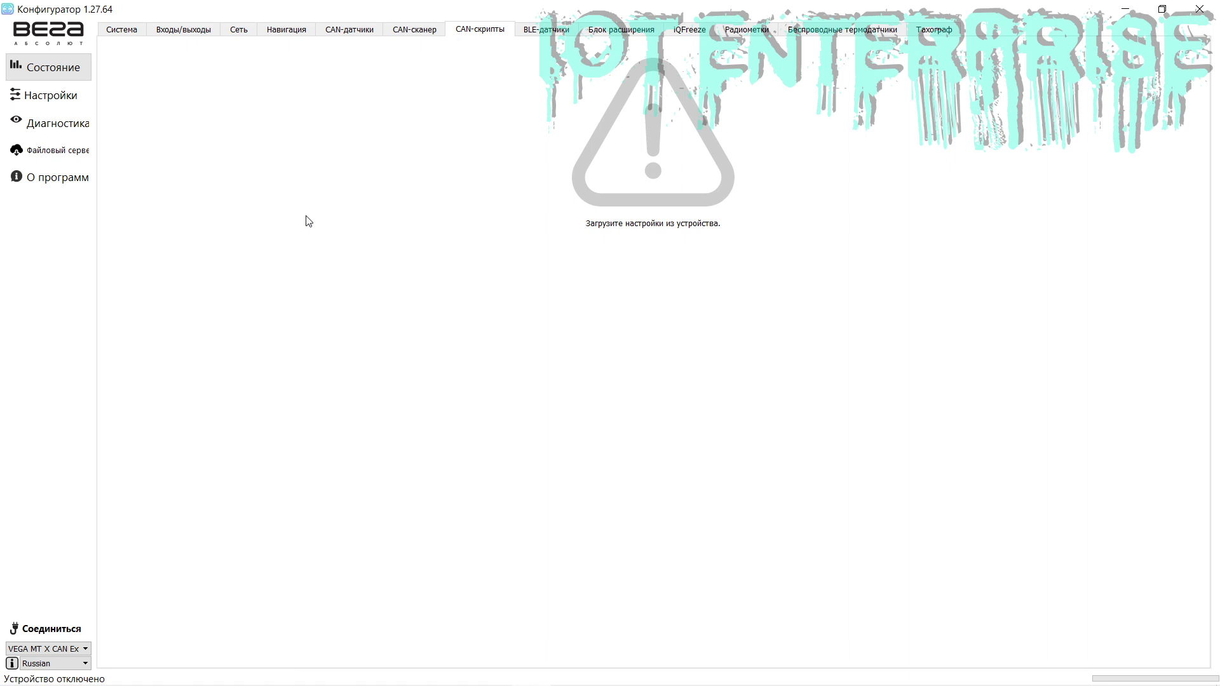
{"action": "left_click", "coordinate": [546, 36]}
{"action": "left_click", "coordinate": [160, 54]}
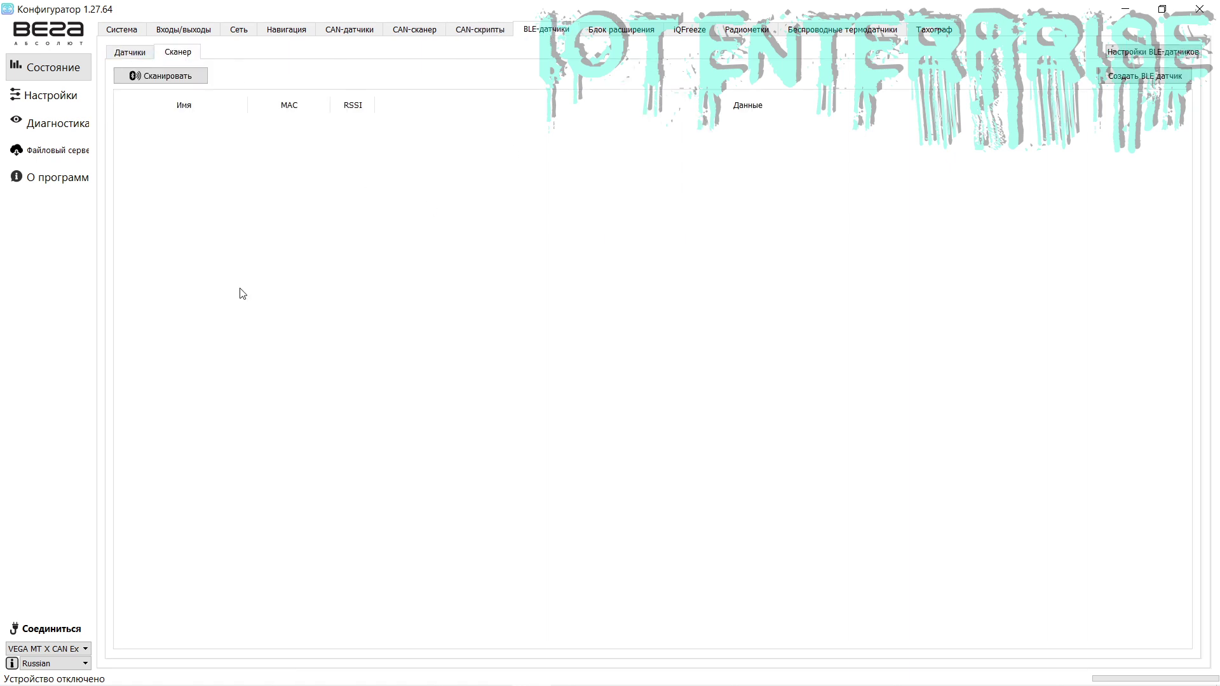
{"action": "left_click", "coordinate": [125, 52]}
- Review the inputs and outputs listed for Блок расширения, and bring up the iQFreeze refrigeration status
{"action": "left_click", "coordinate": [595, 33]}
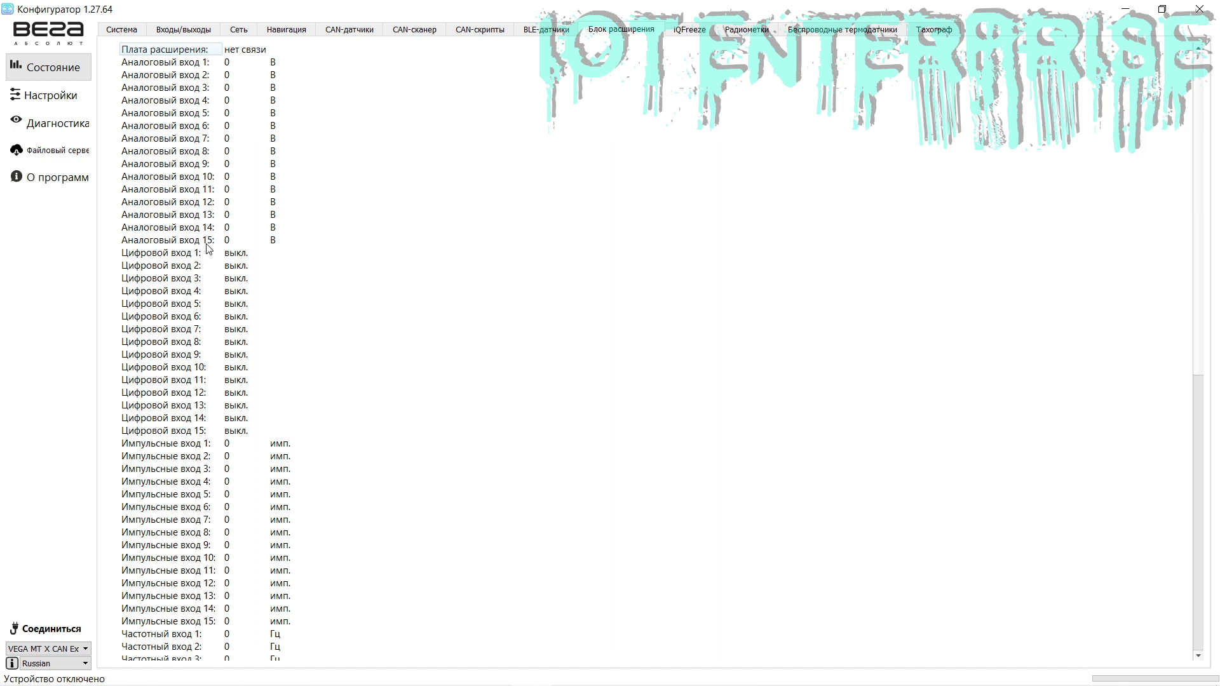
{"action": "scroll", "coordinate": [216, 381], "scroll_direction": "down", "scroll_amount": 12}
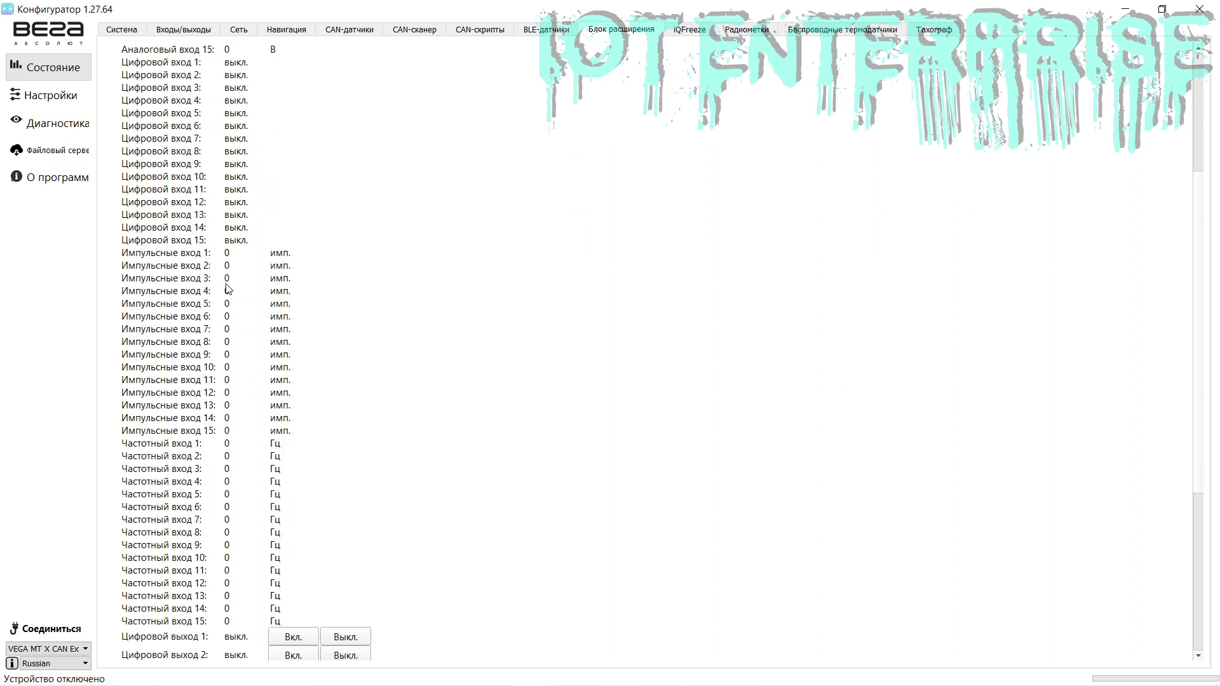
{"action": "scroll", "coordinate": [213, 297], "scroll_direction": "up", "scroll_amount": 12}
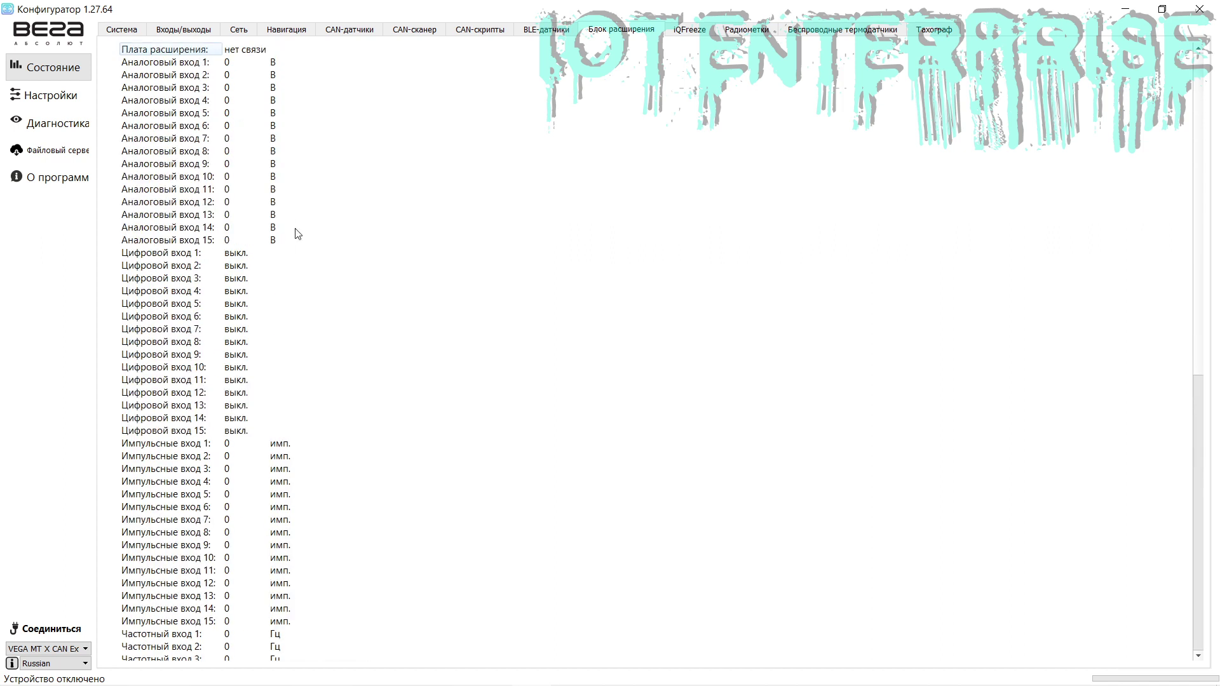
{"action": "left_click", "coordinate": [701, 33]}
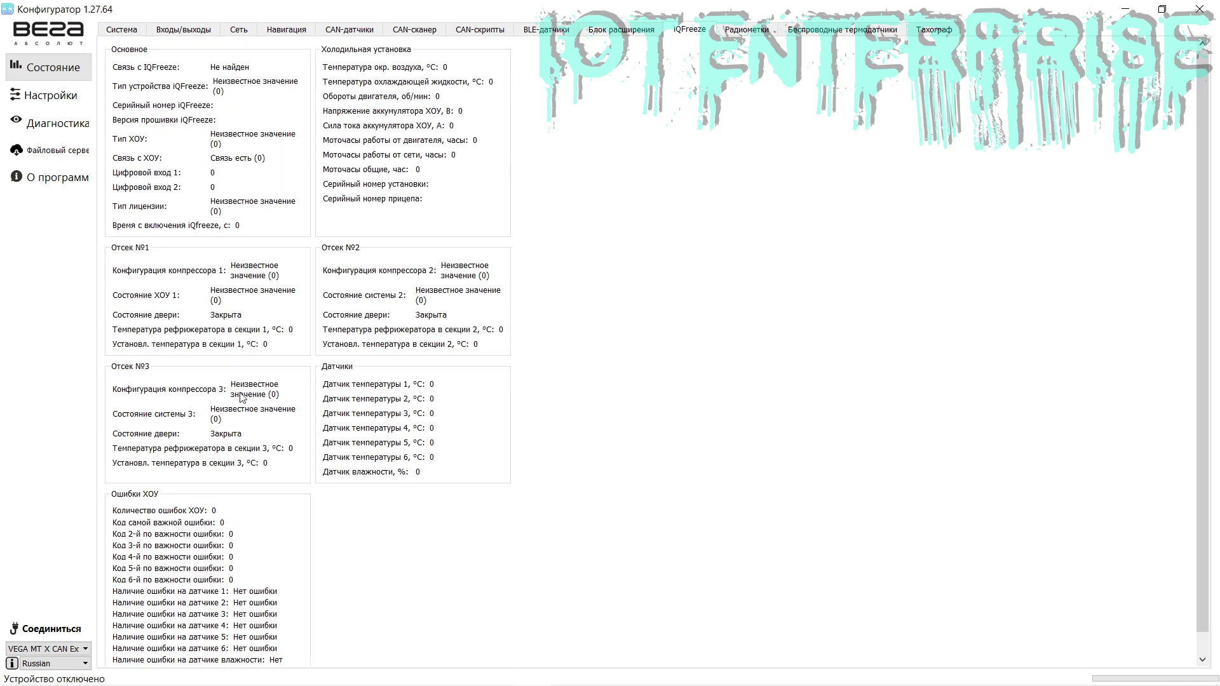
- Review the Радиометки status list through all the radio tags and return to its beginning
{"action": "left_click", "coordinate": [747, 31]}
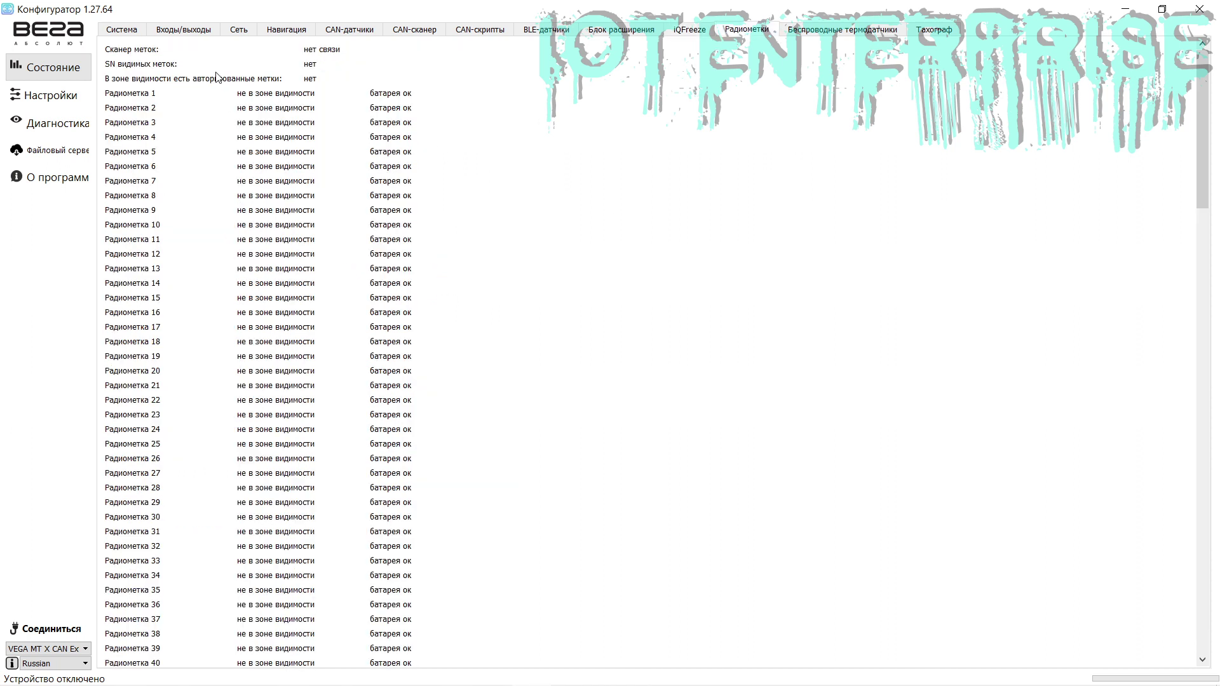
{"action": "scroll", "coordinate": [250, 170], "scroll_direction": "down", "scroll_amount": 6}
{"action": "scroll", "coordinate": [251, 171], "scroll_direction": "down", "scroll_amount": 20}
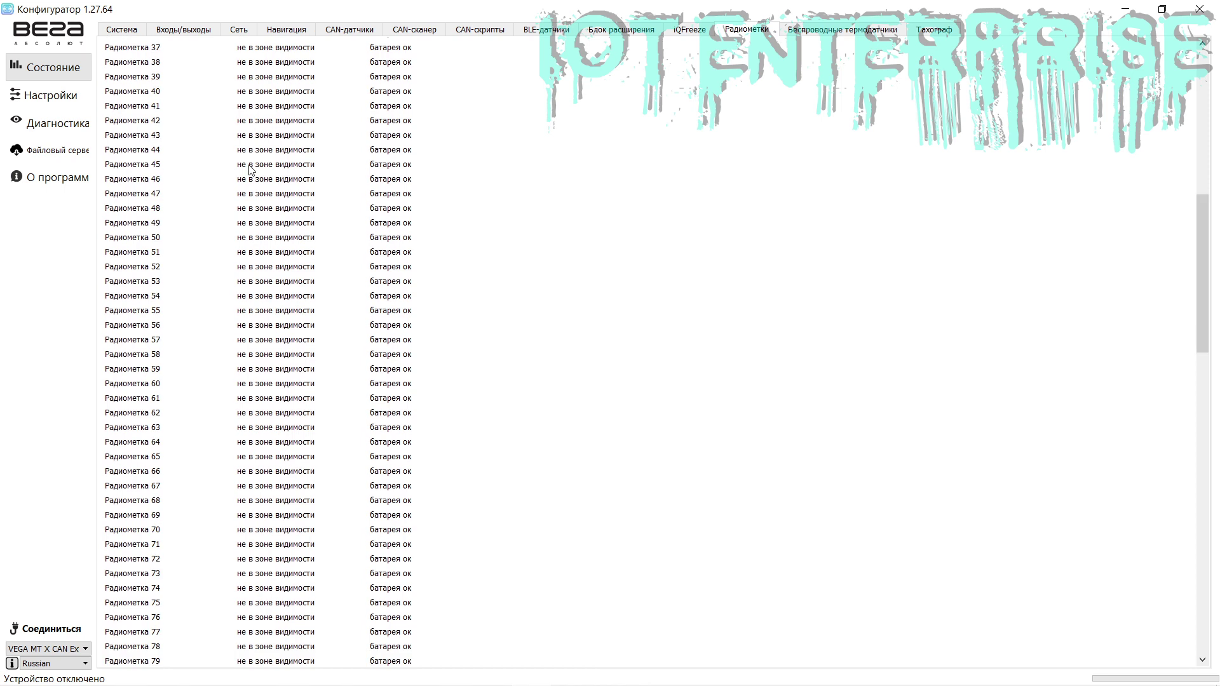
{"action": "scroll", "coordinate": [253, 173], "scroll_direction": "down", "scroll_amount": 13}
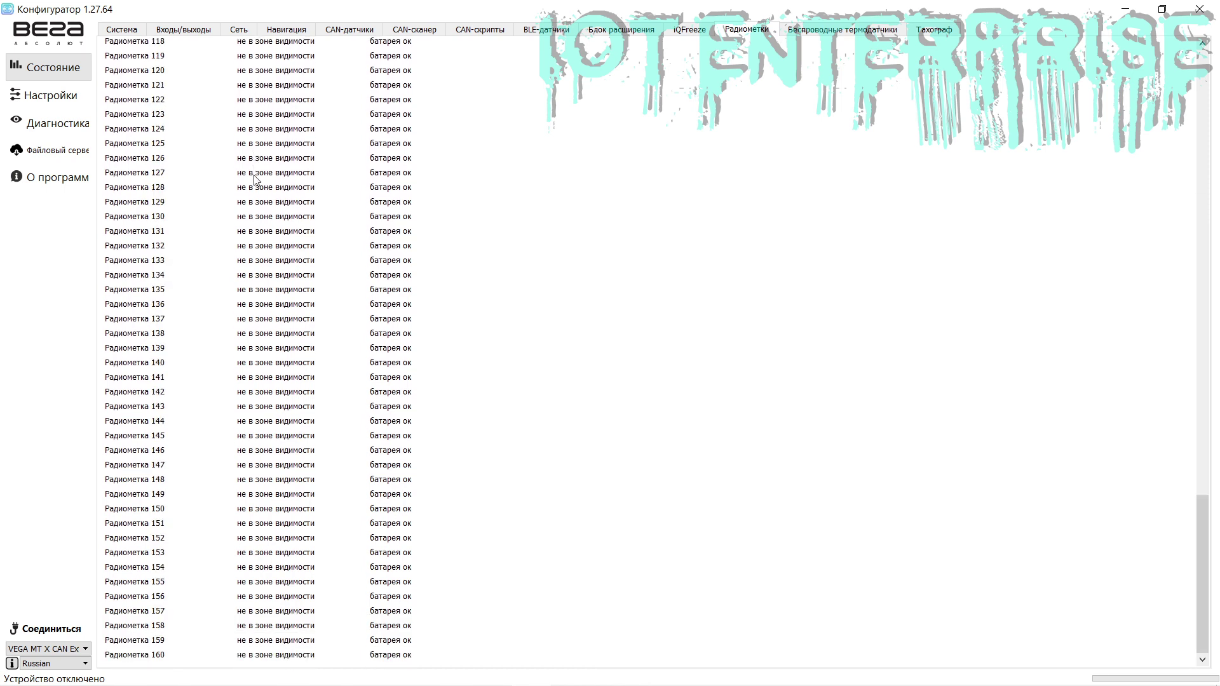
{"action": "scroll", "coordinate": [248, 502], "scroll_direction": "up", "scroll_amount": 20}
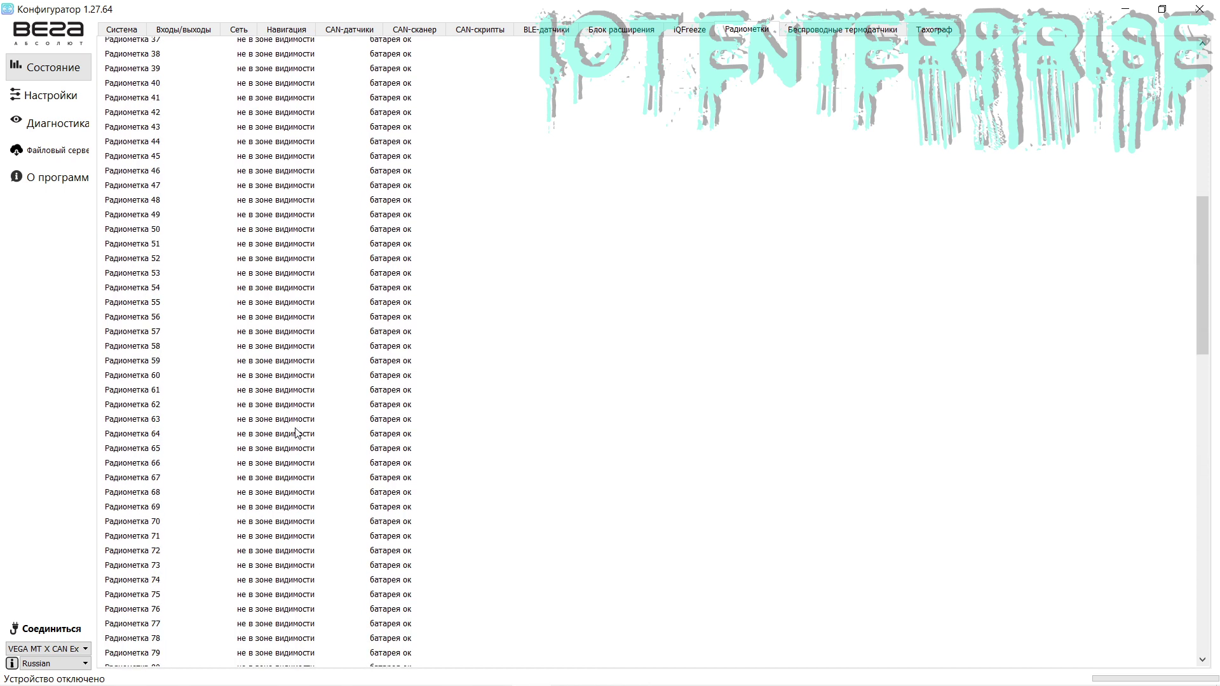
{"action": "scroll", "coordinate": [366, 388], "scroll_direction": "up", "scroll_amount": 13}
- Review the status of all sensors under Беспроводные термодатчики and show the Тахограф status
{"action": "left_click", "coordinate": [847, 29]}
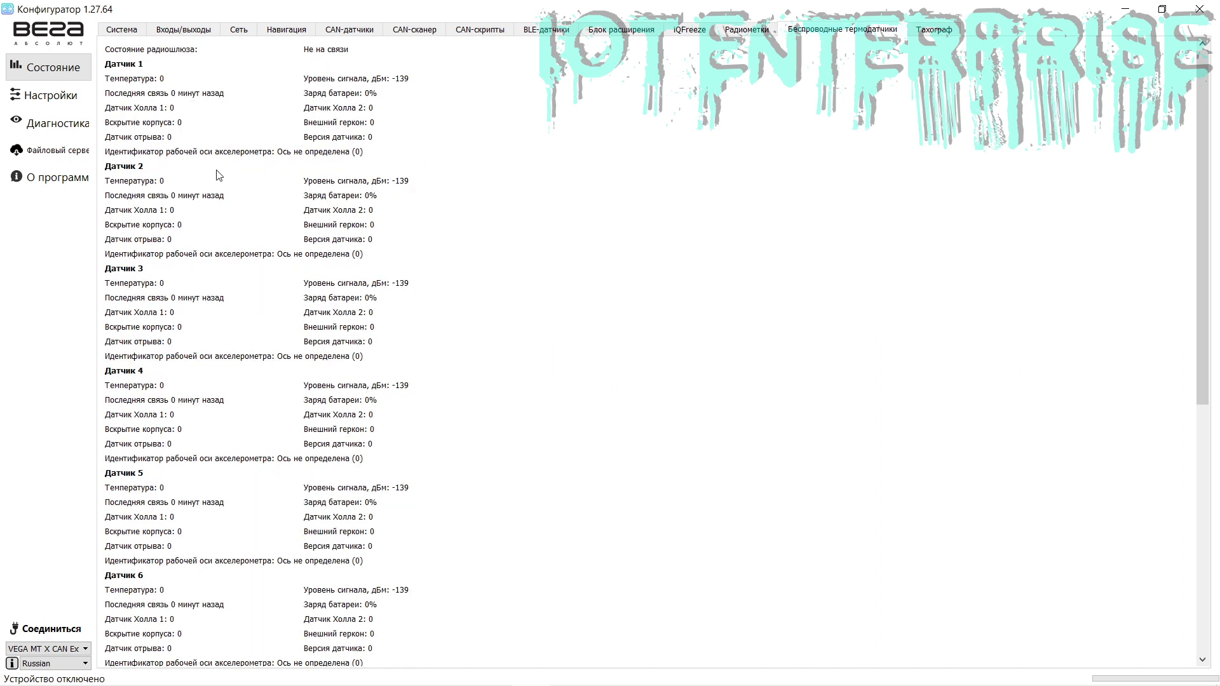
{"action": "scroll", "coordinate": [227, 233], "scroll_direction": "down", "scroll_amount": 6}
{"action": "scroll", "coordinate": [229, 233], "scroll_direction": "down", "scroll_amount": 4}
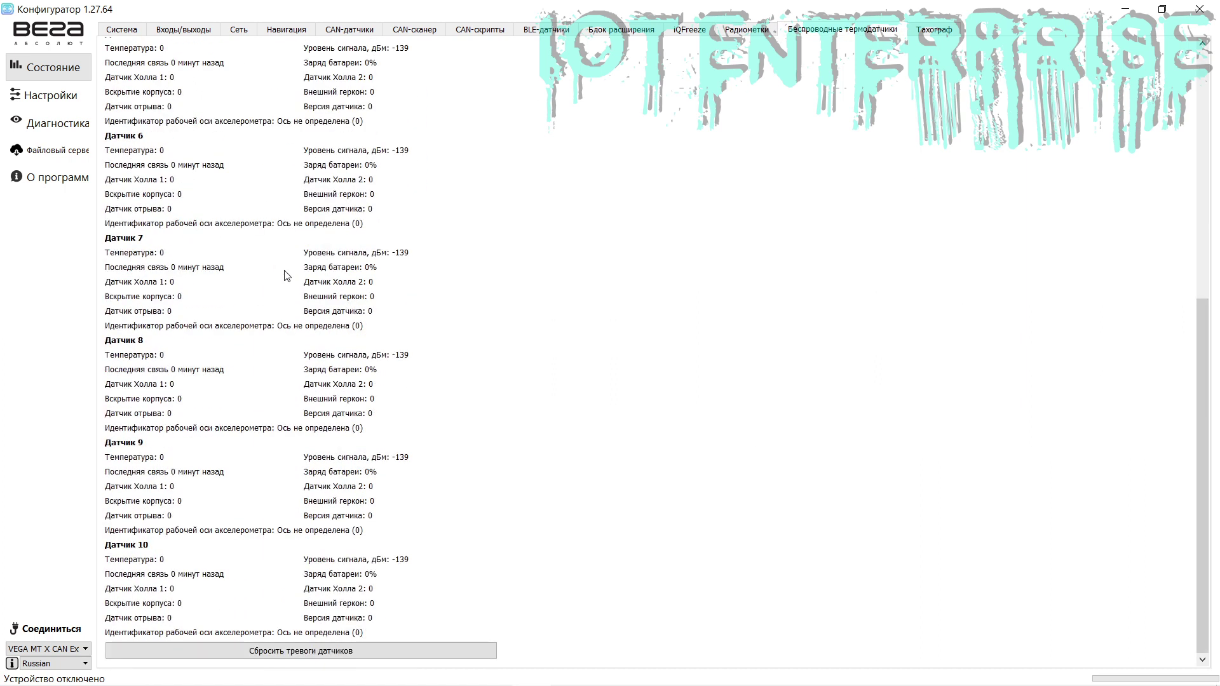
{"action": "scroll", "coordinate": [327, 488], "scroll_direction": "up", "scroll_amount": 8}
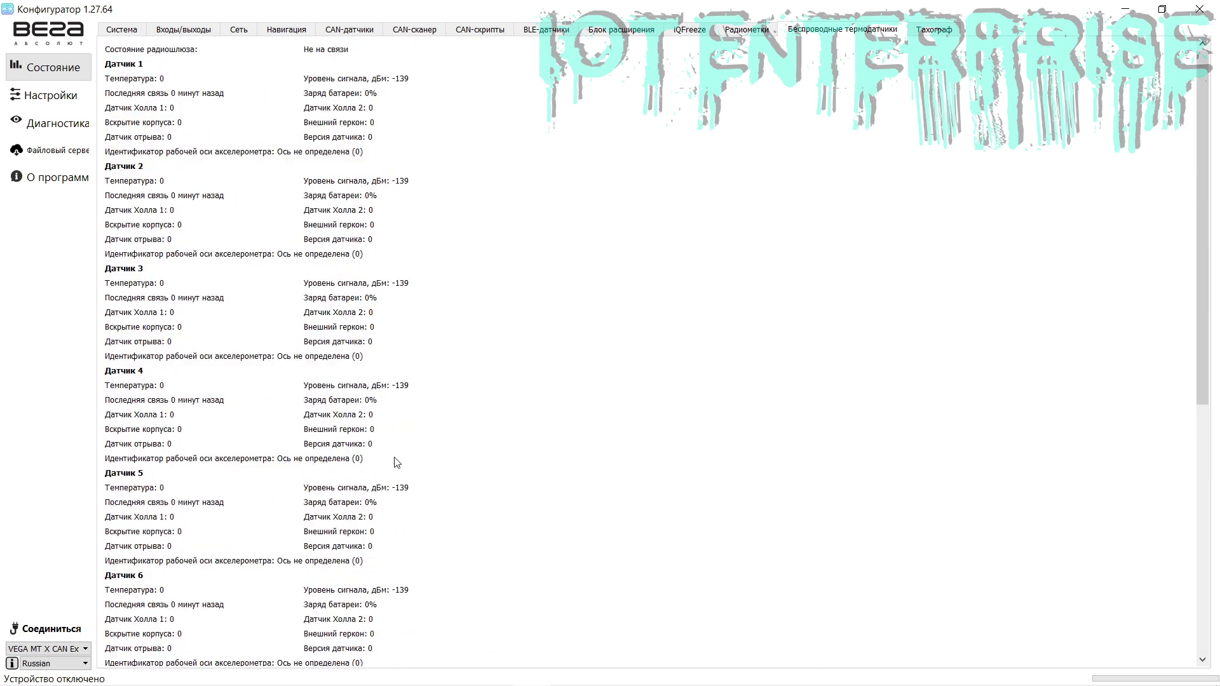
{"action": "left_click", "coordinate": [933, 32]}
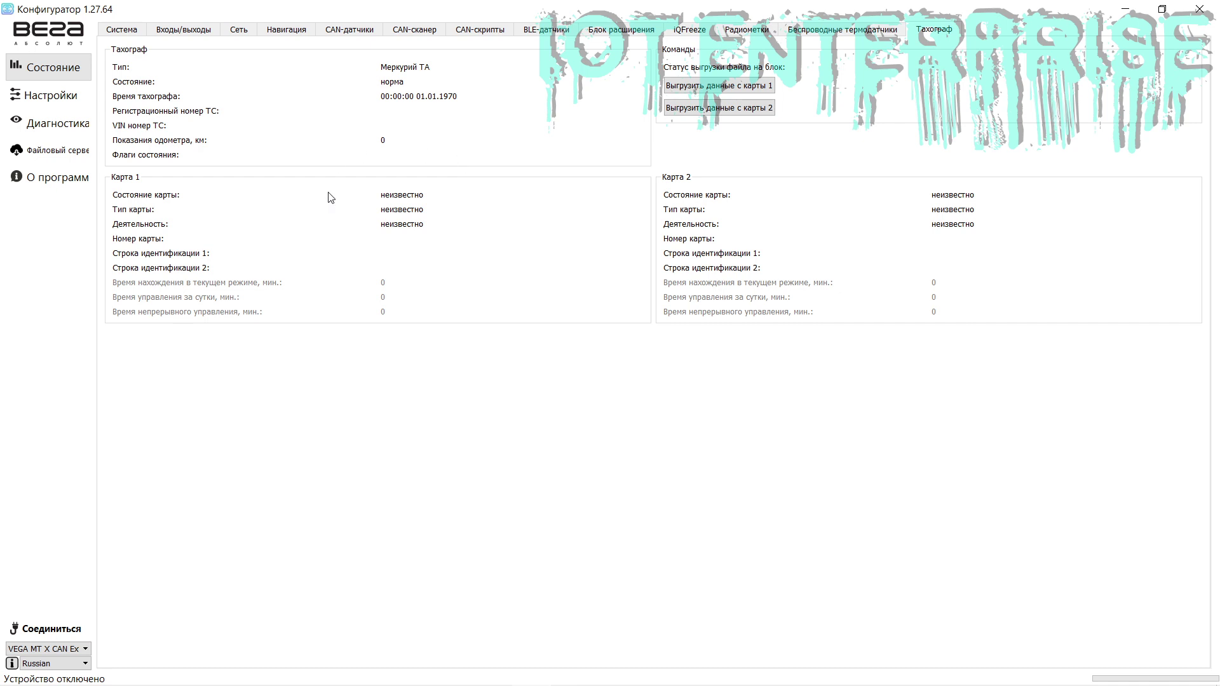
- Examine Настройки сети in the device's connection settings, including the Приоритетная SIM choices and the option for returning to the priority SIM
{"action": "left_click", "coordinate": [46, 97]}
{"action": "left_click", "coordinate": [112, 63]}
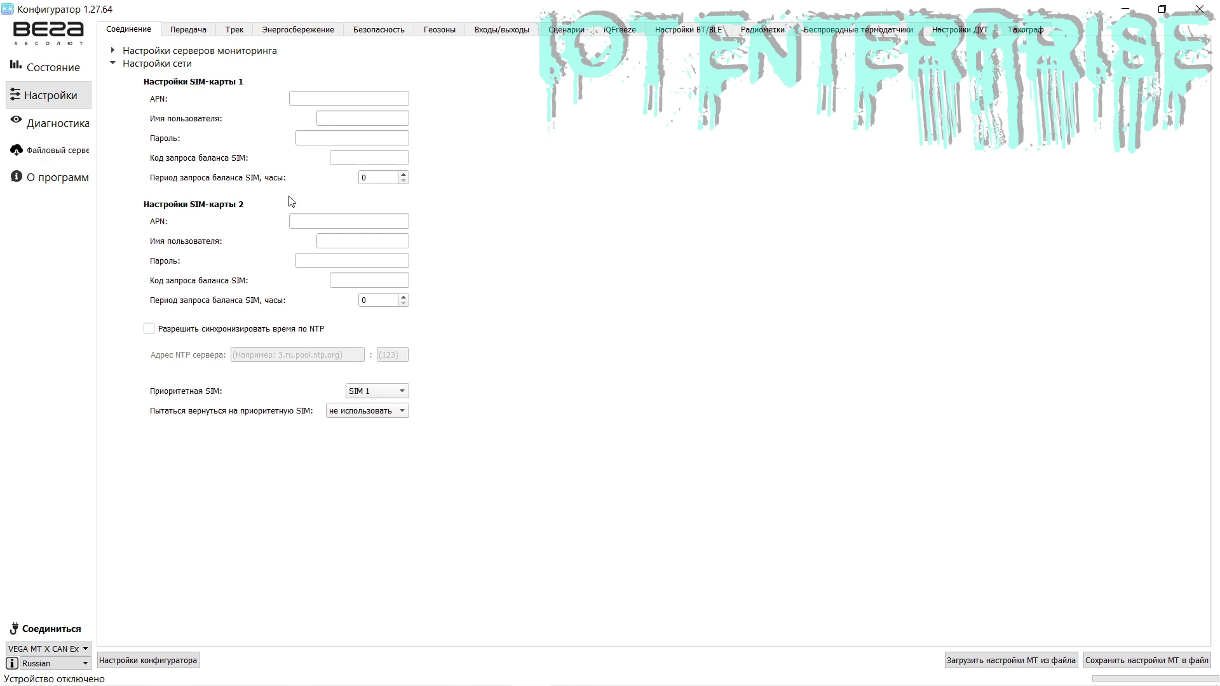
{"action": "left_click", "coordinate": [390, 394]}
{"action": "left_click", "coordinate": [382, 411]}
{"action": "left_click", "coordinate": [375, 410]}
{"action": "left_click", "coordinate": [113, 64]}
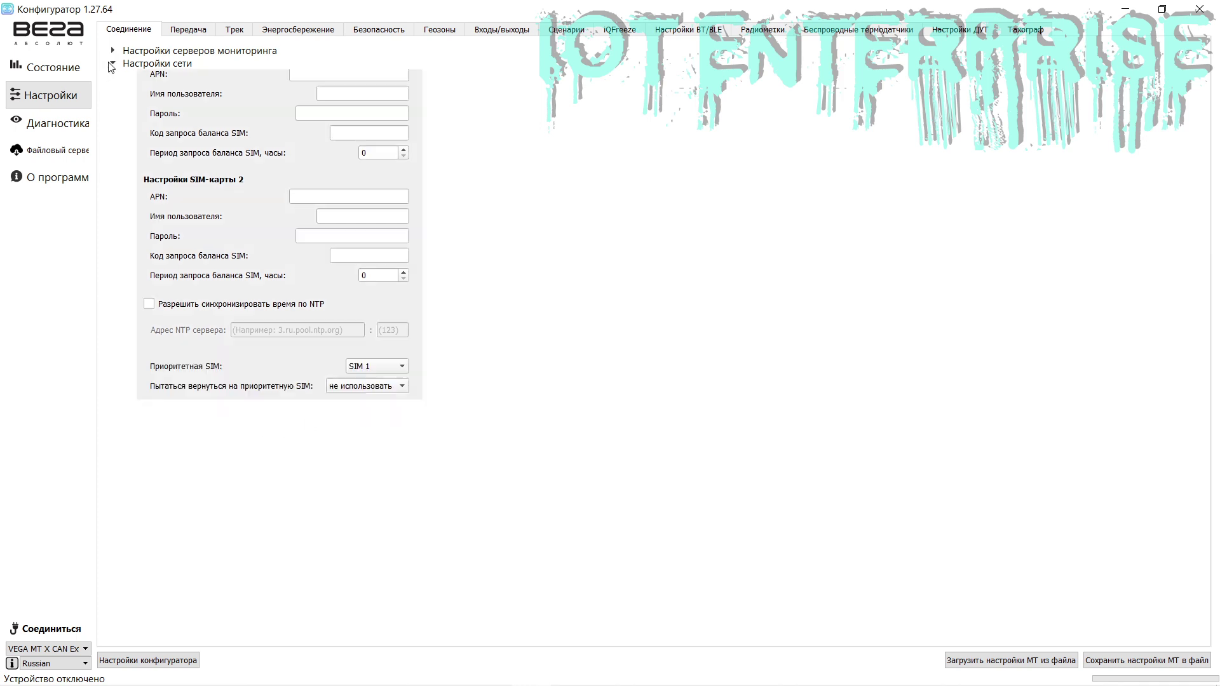
- Set the data exchange protocol of server 1 in Настройки серверов мониторинга to WIALON COMBINE
{"action": "left_click", "coordinate": [113, 50]}
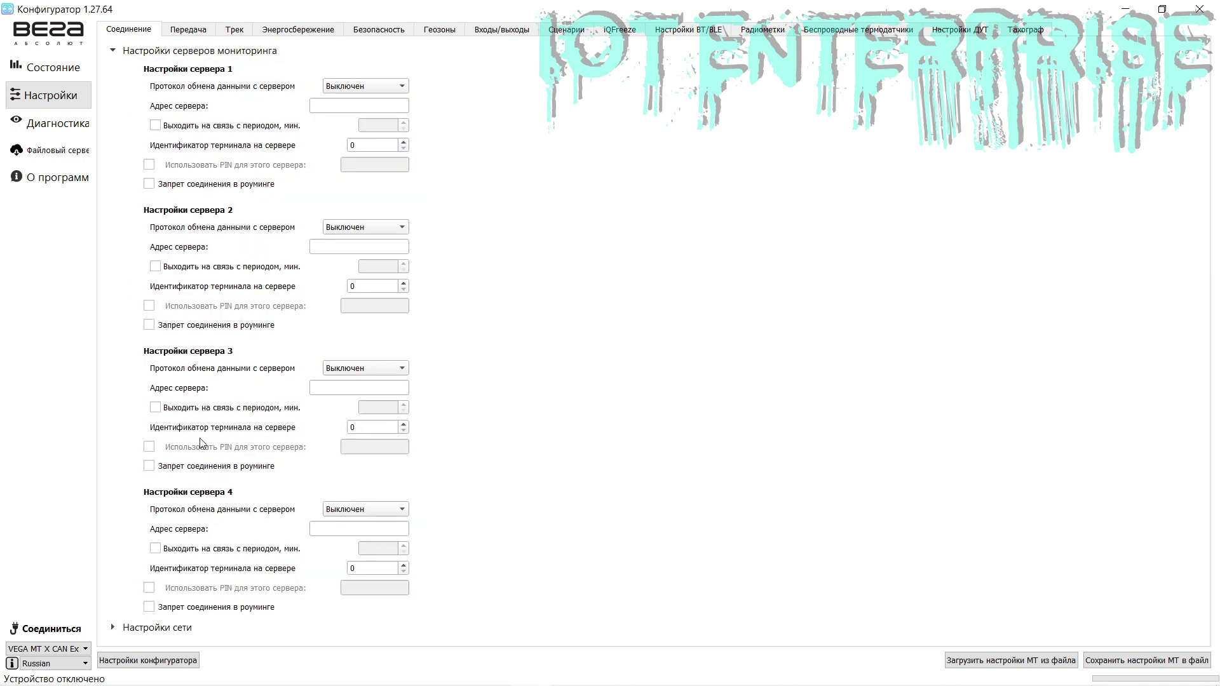
{"action": "left_click", "coordinate": [389, 87]}
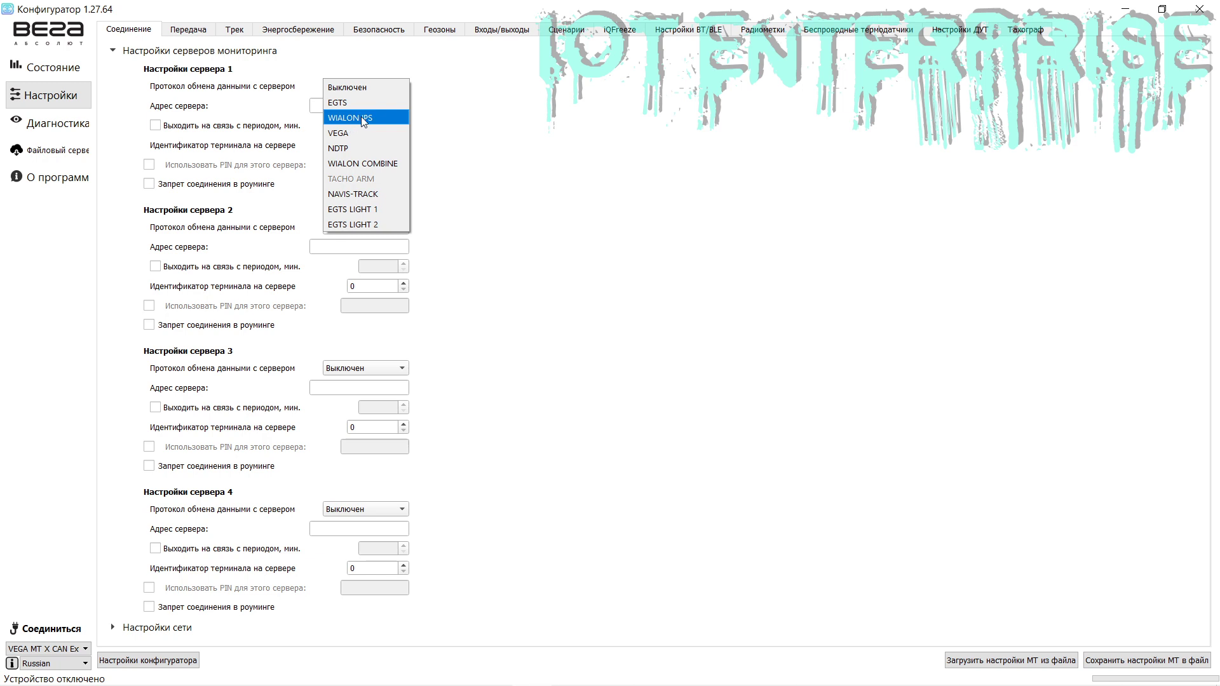
{"action": "left_click", "coordinate": [380, 167]}
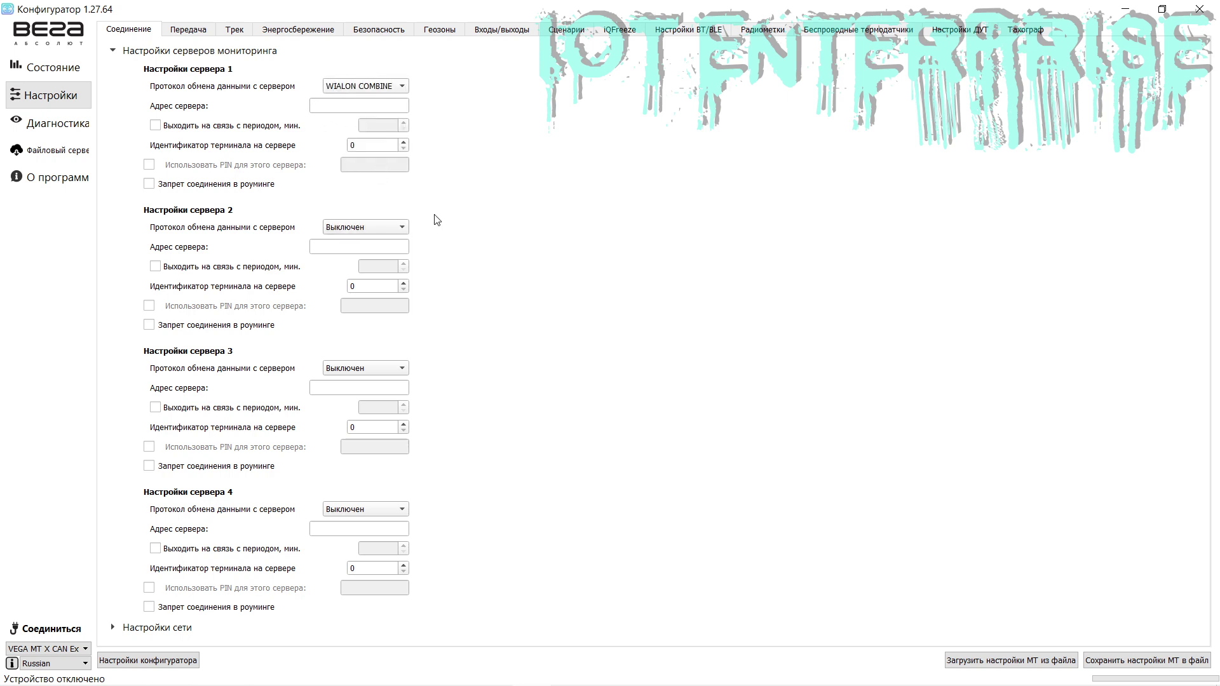
- Examine the Передача settings for BLE-датчики across all sensors, including their transmission options, parameter numbers and data types, and collapse the group
{"action": "left_click", "coordinate": [205, 31]}
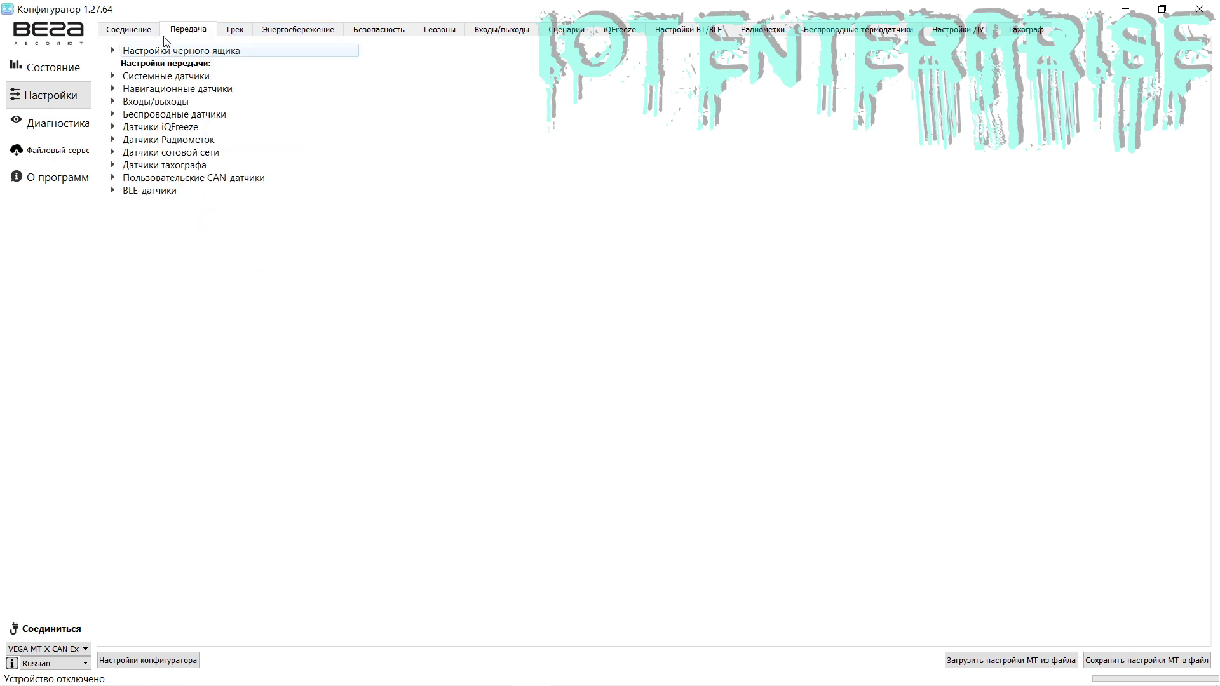
{"action": "left_click", "coordinate": [113, 191]}
{"action": "scroll", "coordinate": [249, 356], "scroll_direction": "down", "scroll_amount": 10}
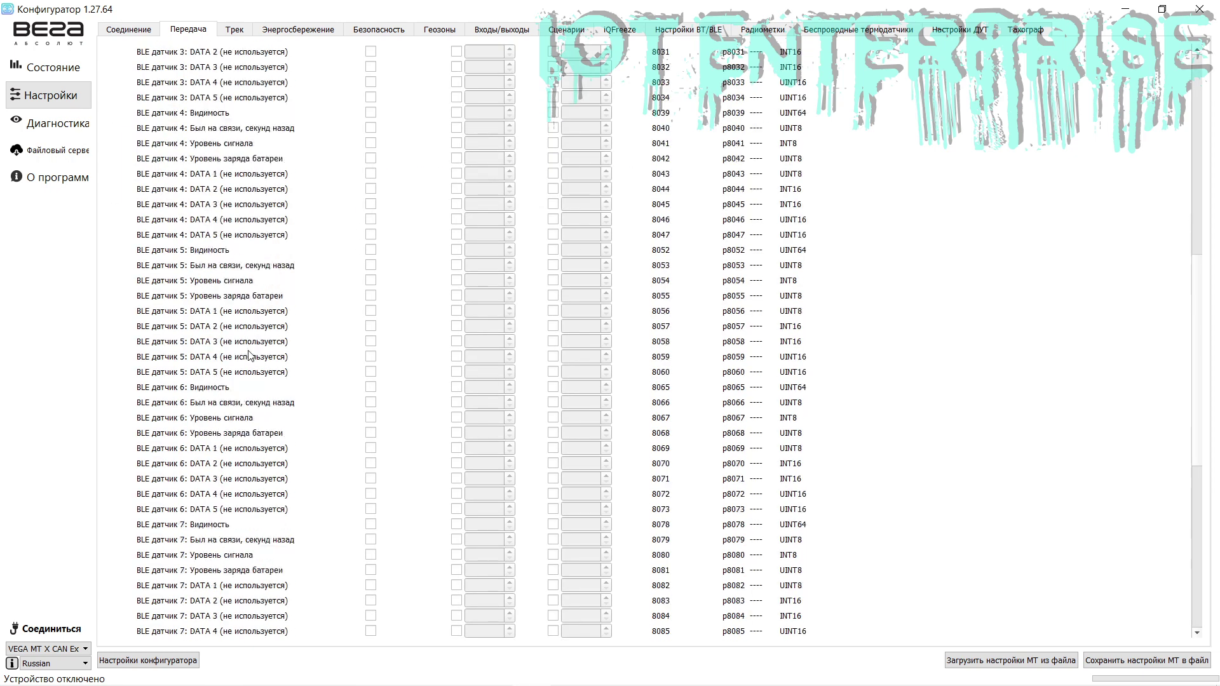
{"action": "scroll", "coordinate": [250, 355], "scroll_direction": "down", "scroll_amount": 10}
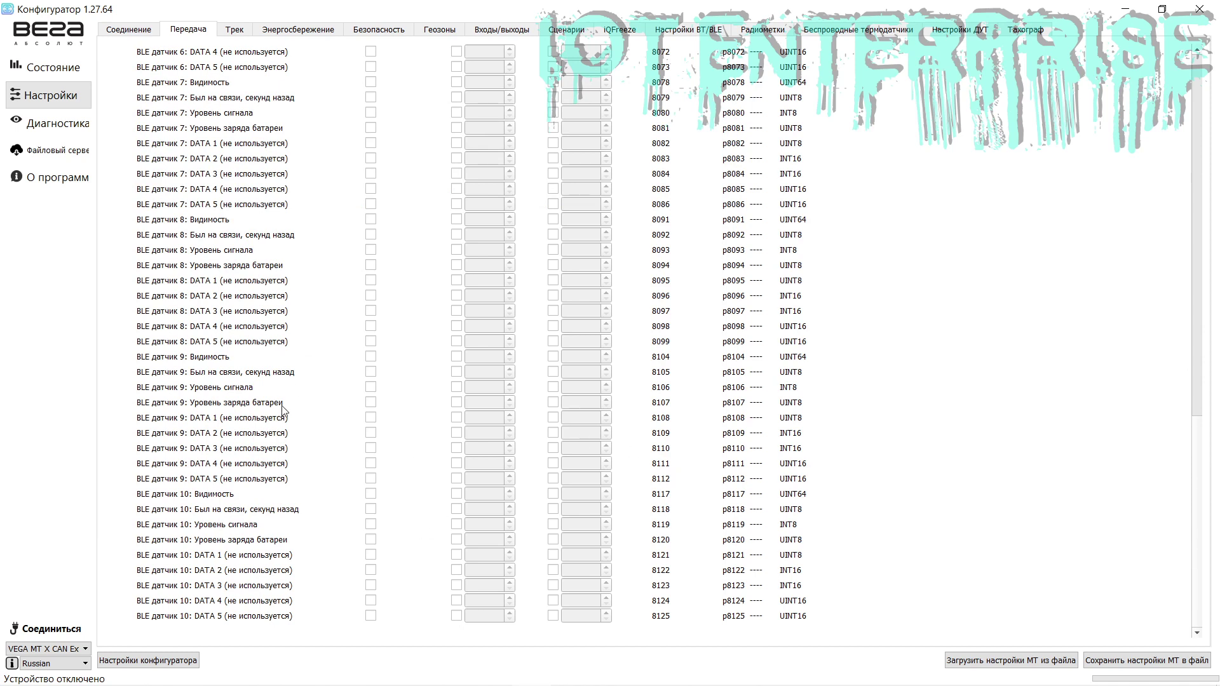
{"action": "scroll", "coordinate": [471, 336], "scroll_direction": "up", "scroll_amount": 20}
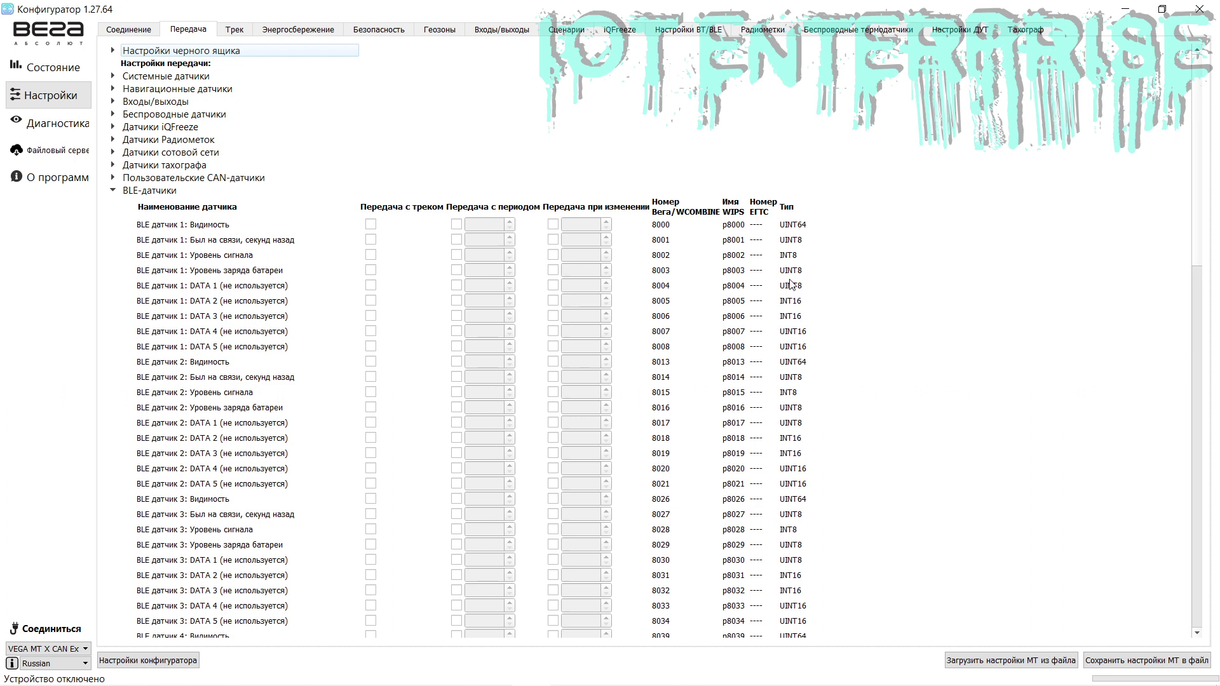
{"action": "scroll", "coordinate": [806, 395], "scroll_direction": "down", "scroll_amount": 3}
{"action": "scroll", "coordinate": [806, 396], "scroll_direction": "down", "scroll_amount": 18}
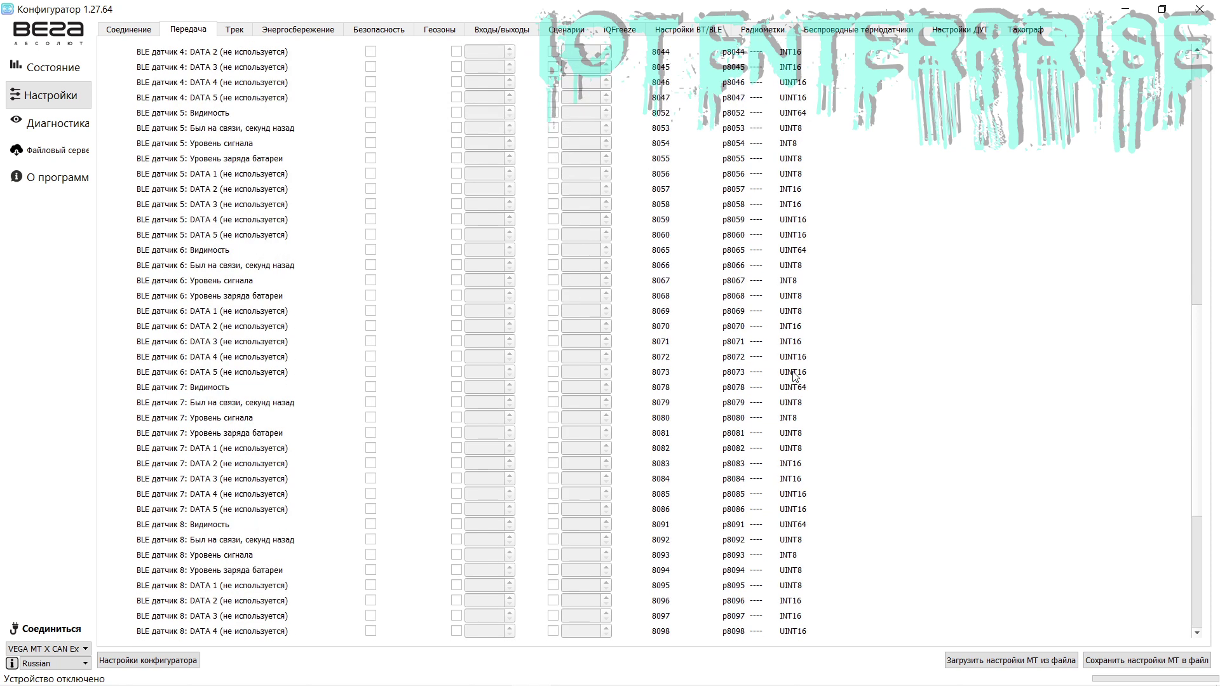
{"action": "scroll", "coordinate": [794, 375], "scroll_direction": "up", "scroll_amount": 20}
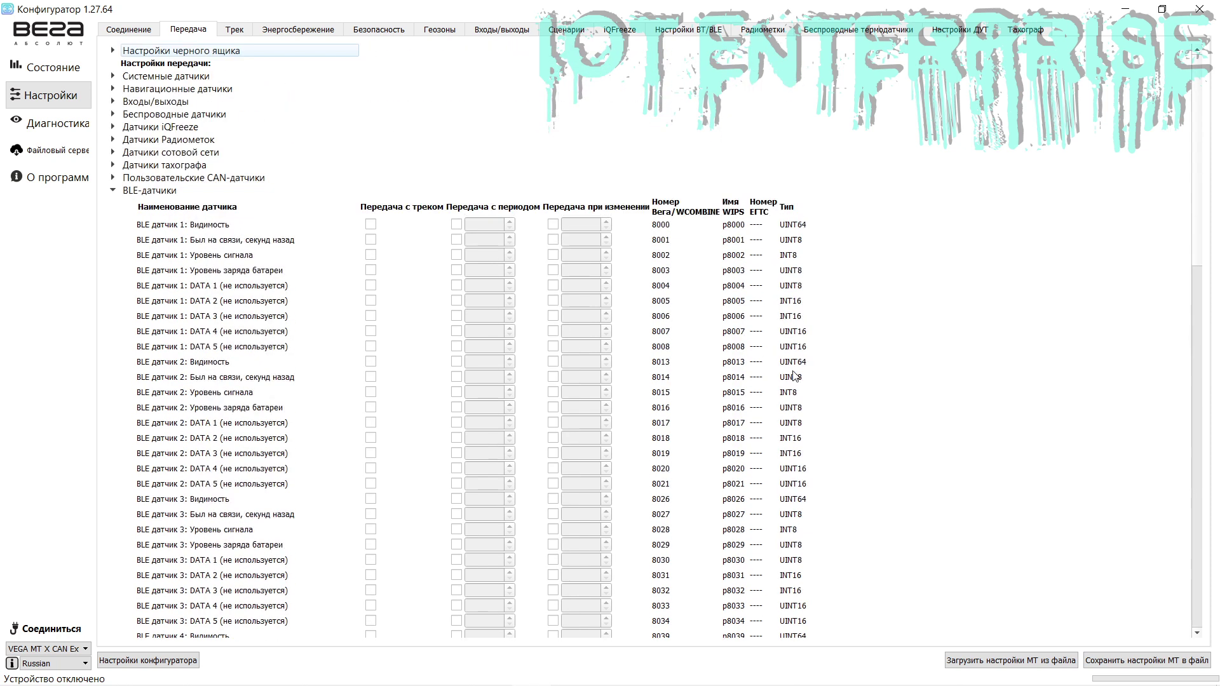
{"action": "left_click", "coordinate": [113, 190]}
- Review the transmission settings for Пользовательские CAN-датчики and Датчики тахографа
{"action": "left_click", "coordinate": [113, 178]}
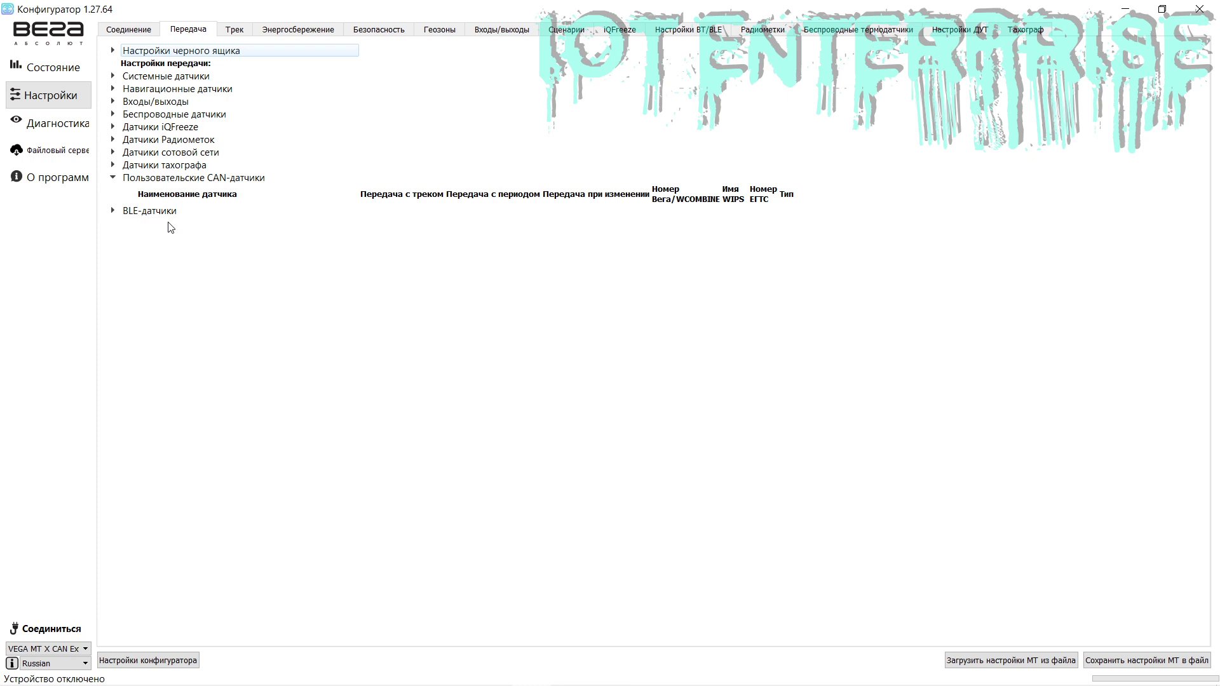
{"action": "left_click", "coordinate": [113, 166]}
{"action": "scroll", "coordinate": [272, 346], "scroll_direction": "down", "scroll_amount": 3}
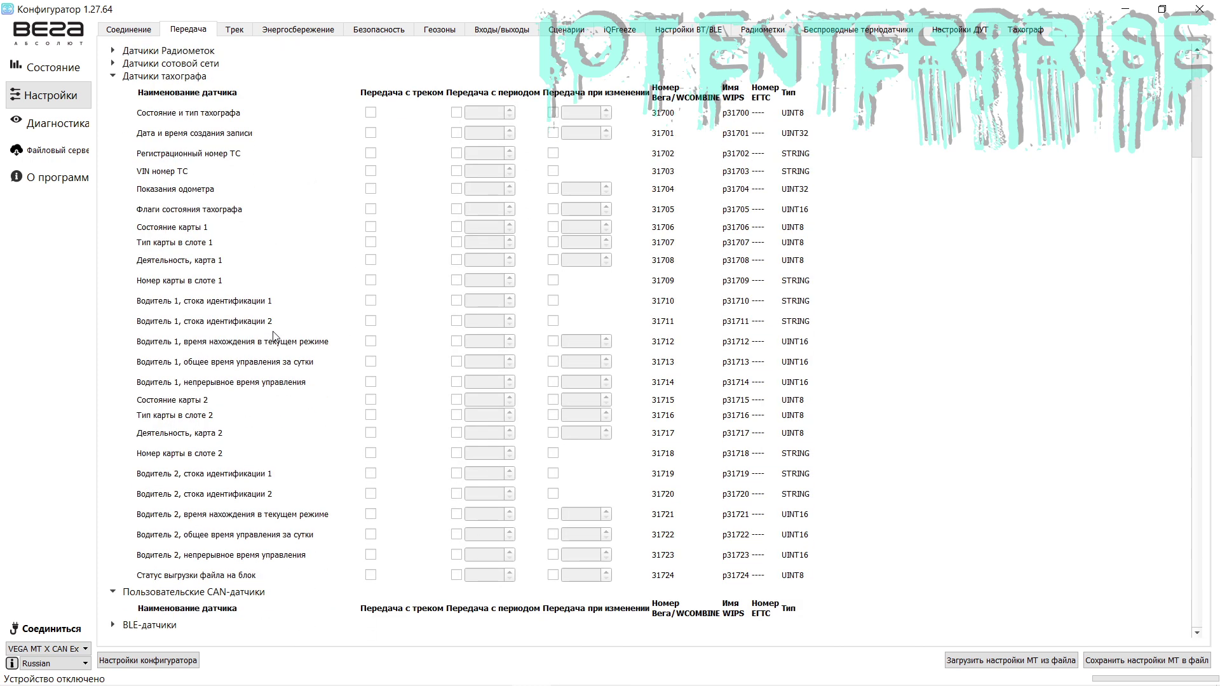
{"action": "scroll", "coordinate": [276, 318], "scroll_direction": "up", "scroll_amount": 3}
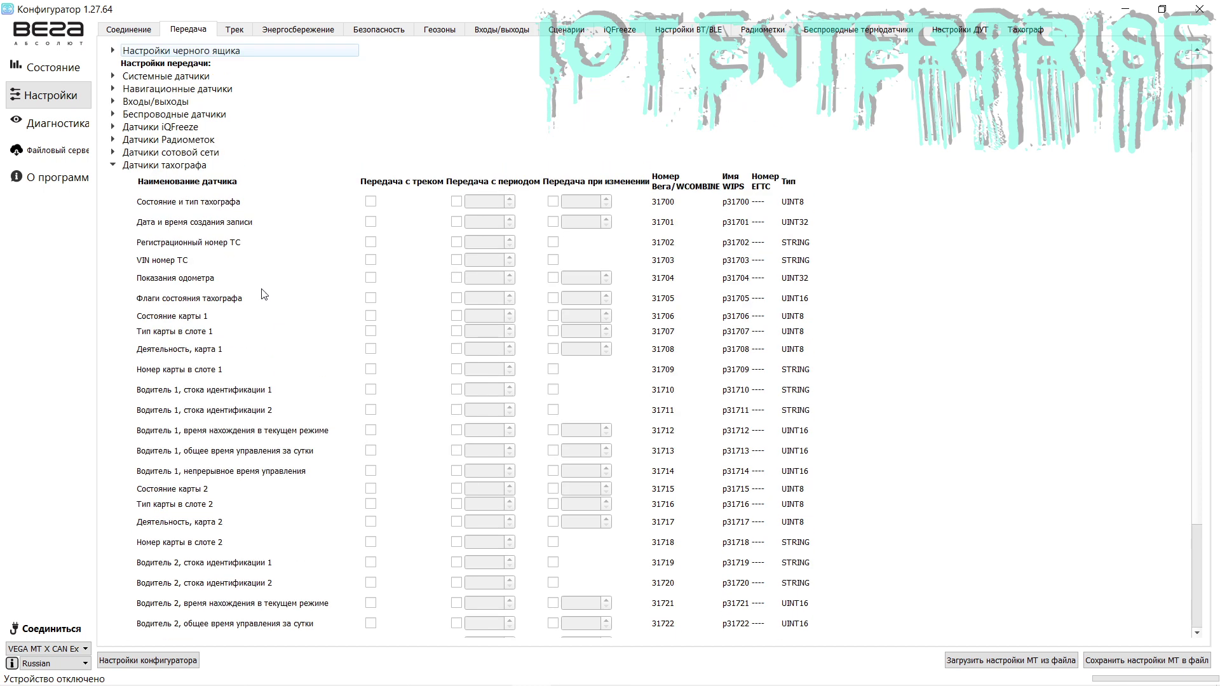
- Review the transmission parameters listed under Датчики сотовой сети, Датчики Радиометок and Датчики iQFreeze
{"action": "left_click", "coordinate": [114, 153]}
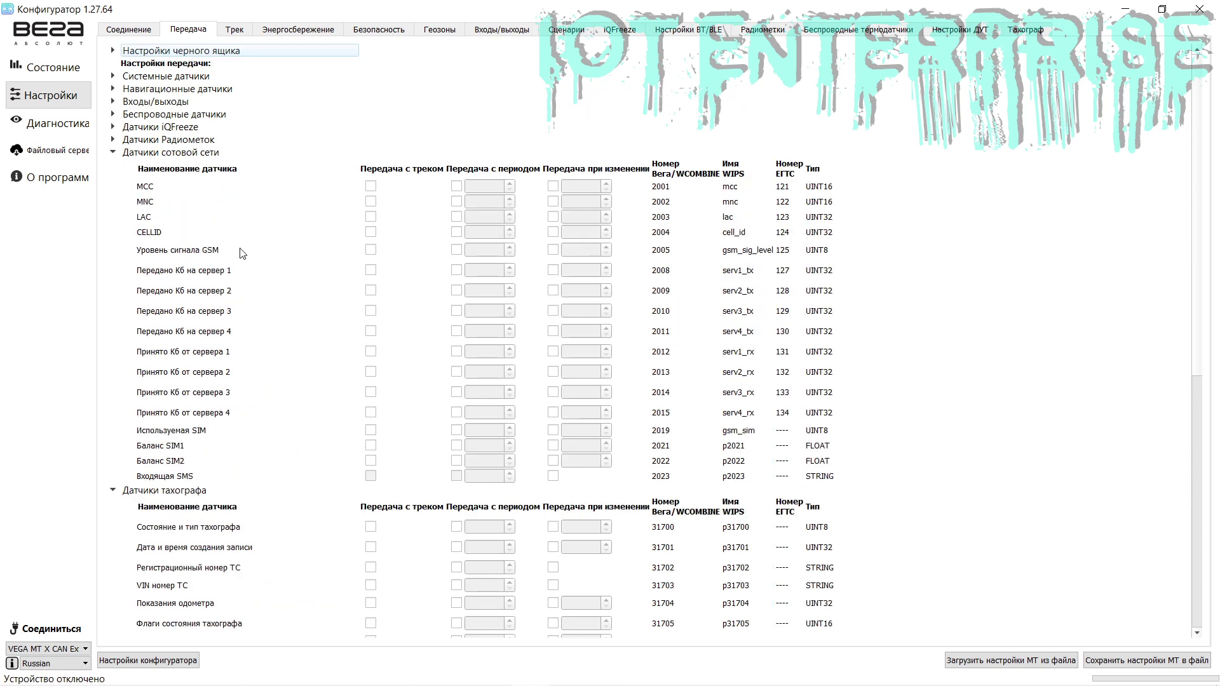
{"action": "left_click", "coordinate": [113, 140]}
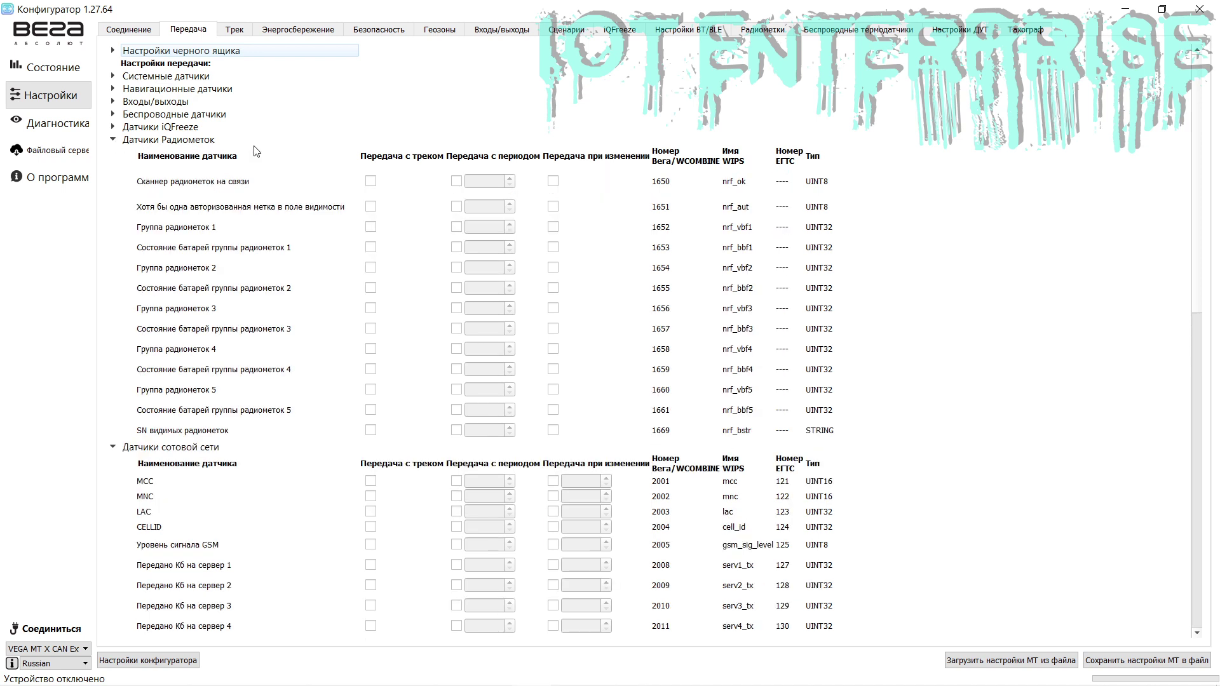
{"action": "left_click", "coordinate": [114, 127]}
{"action": "scroll", "coordinate": [181, 179], "scroll_direction": "down", "scroll_amount": 2}
{"action": "scroll", "coordinate": [181, 179], "scroll_direction": "down", "scroll_amount": 6}
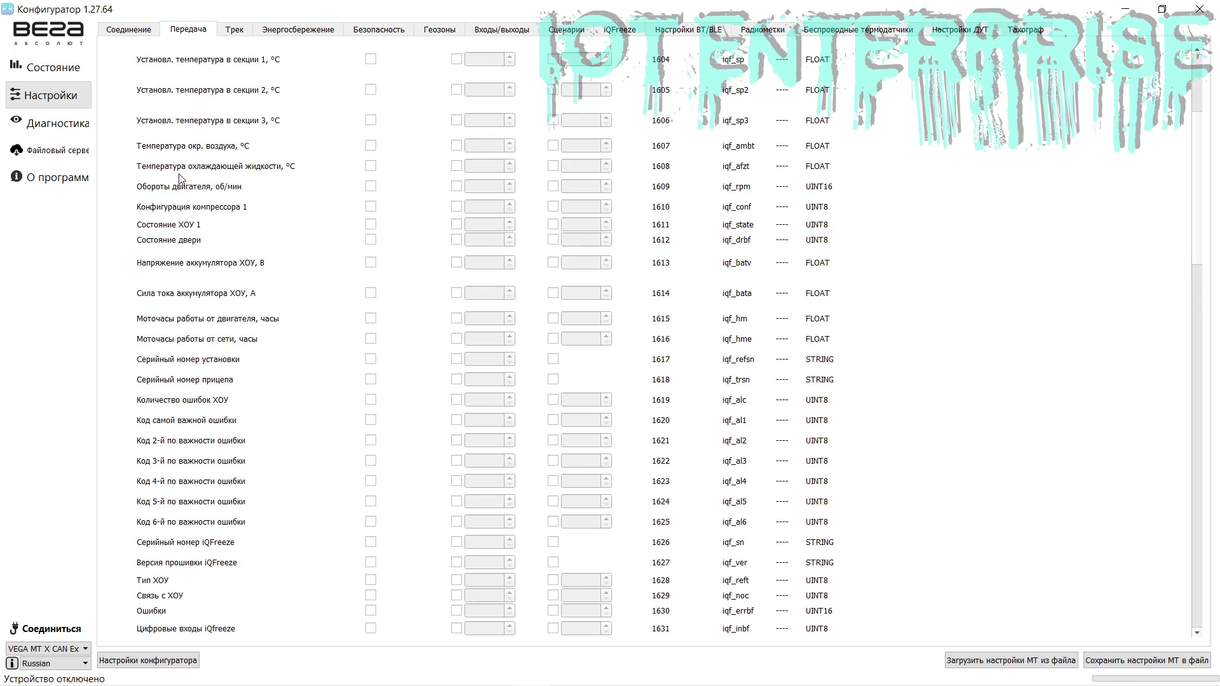
{"action": "scroll", "coordinate": [181, 179], "scroll_direction": "up", "scroll_amount": 8}
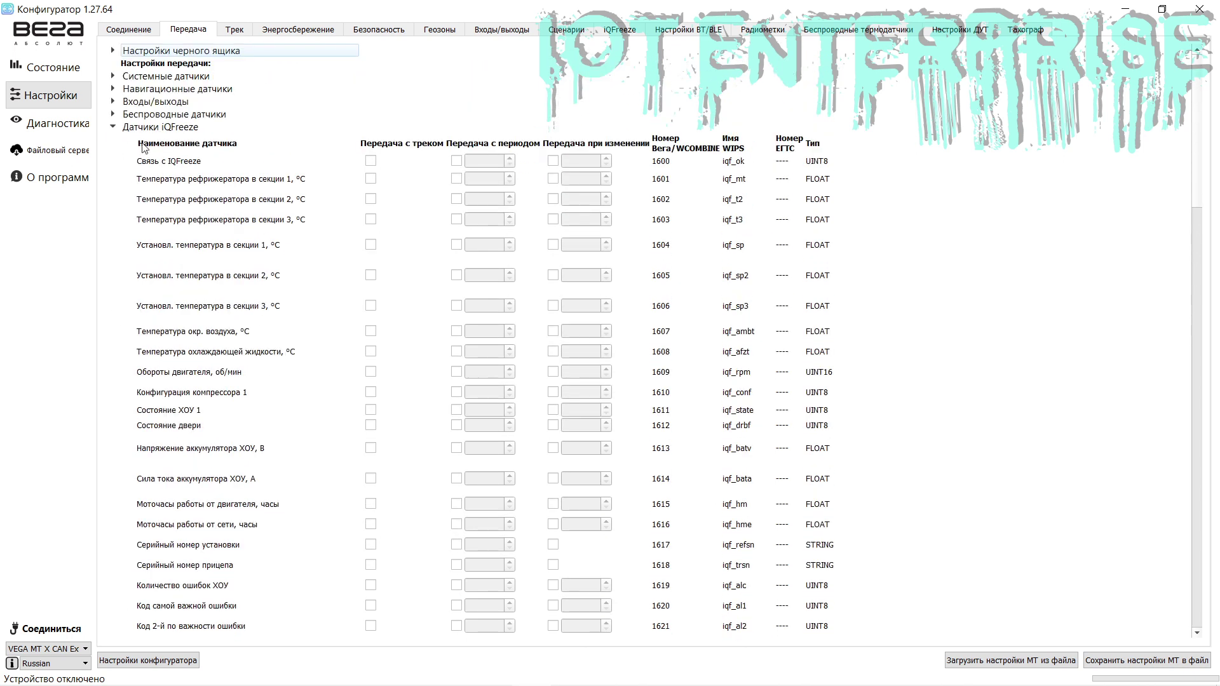
- Review the transmission parameters listed under Беспроводные датчики
{"action": "left_click", "coordinate": [113, 114]}
{"action": "scroll", "coordinate": [298, 219], "scroll_direction": "down", "scroll_amount": 15}
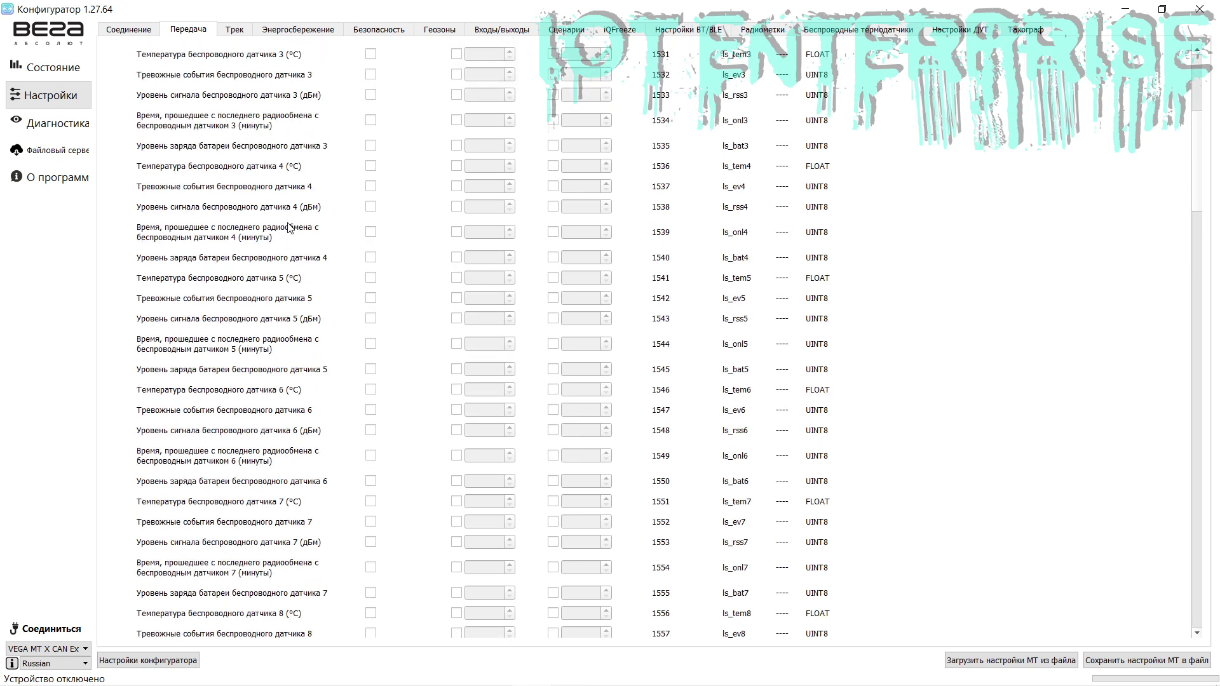
{"action": "scroll", "coordinate": [291, 228], "scroll_direction": "up", "scroll_amount": 15}
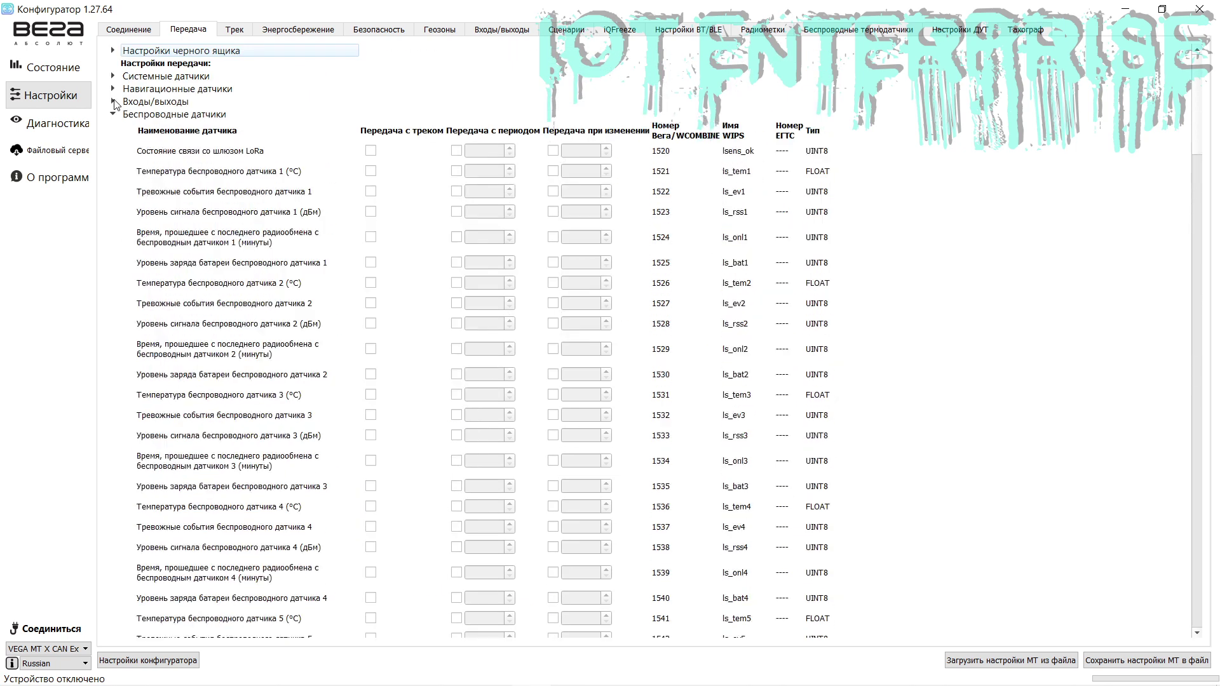
- Examine the transmission parameters under Входы/выходы, including the external pulse and digital inputs and outputs, and collapse the group
{"action": "left_click", "coordinate": [113, 101]}
{"action": "scroll", "coordinate": [294, 305], "scroll_direction": "down", "scroll_amount": 20}
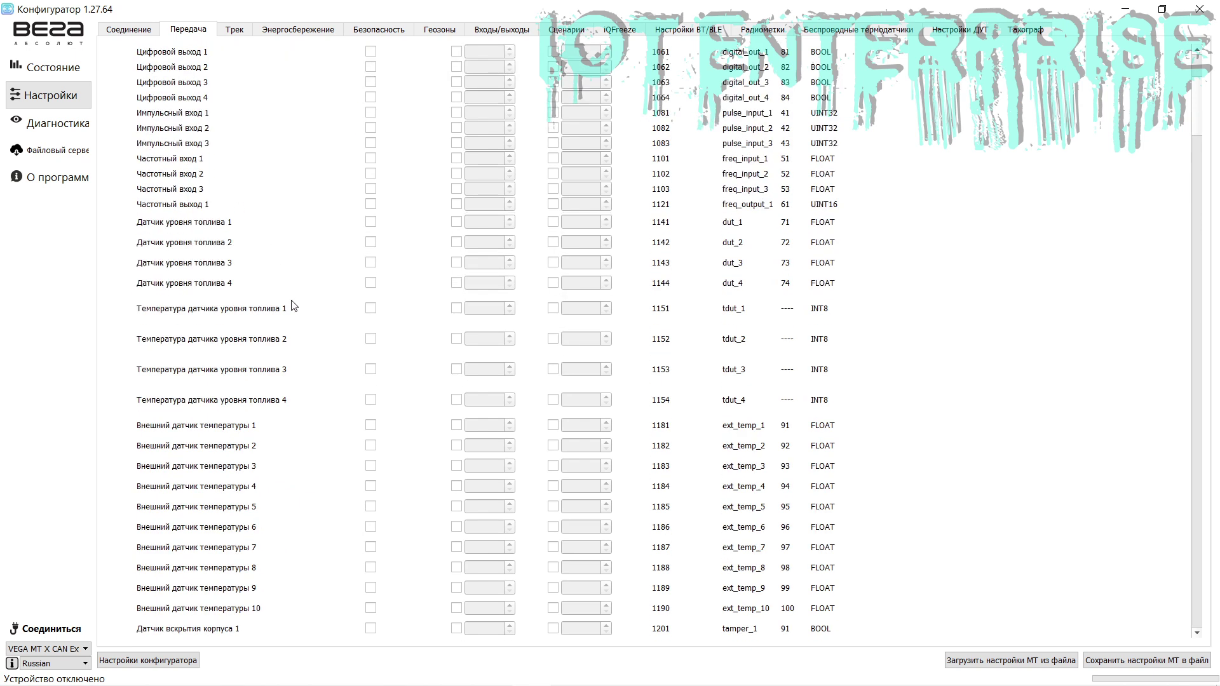
{"action": "scroll", "coordinate": [294, 305], "scroll_direction": "down", "scroll_amount": 18}
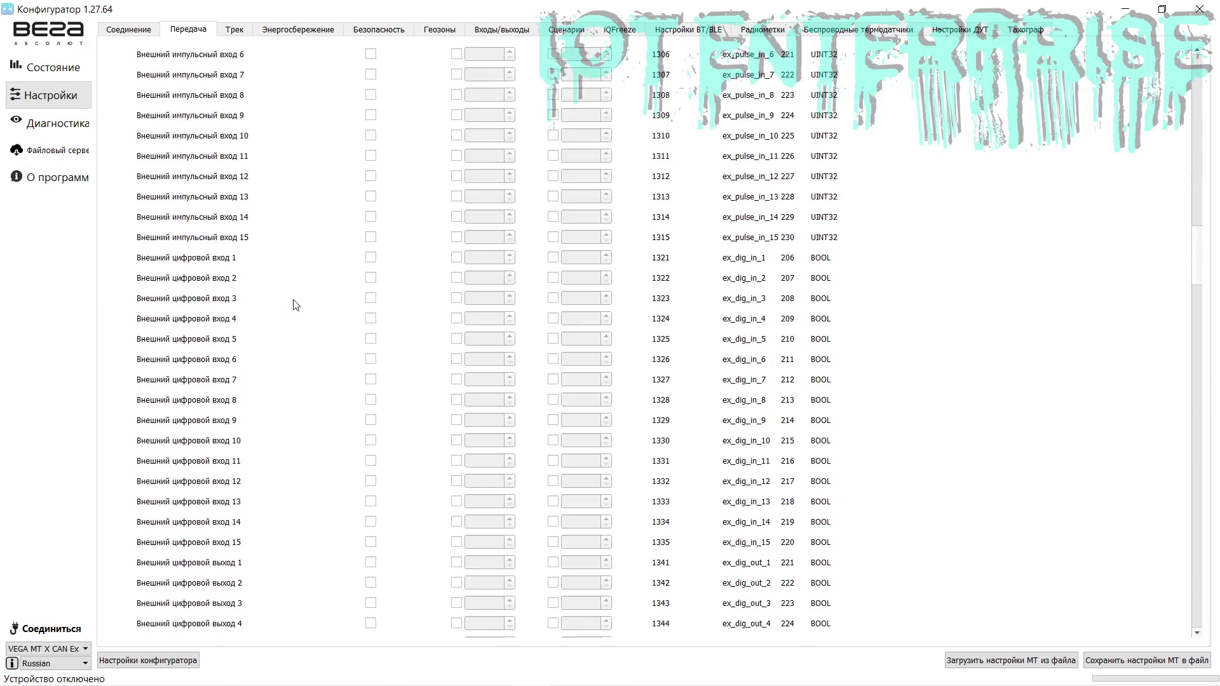
{"action": "scroll", "coordinate": [285, 305], "scroll_direction": "up", "scroll_amount": 5}
{"action": "scroll", "coordinate": [216, 385], "scroll_direction": "up", "scroll_amount": 15}
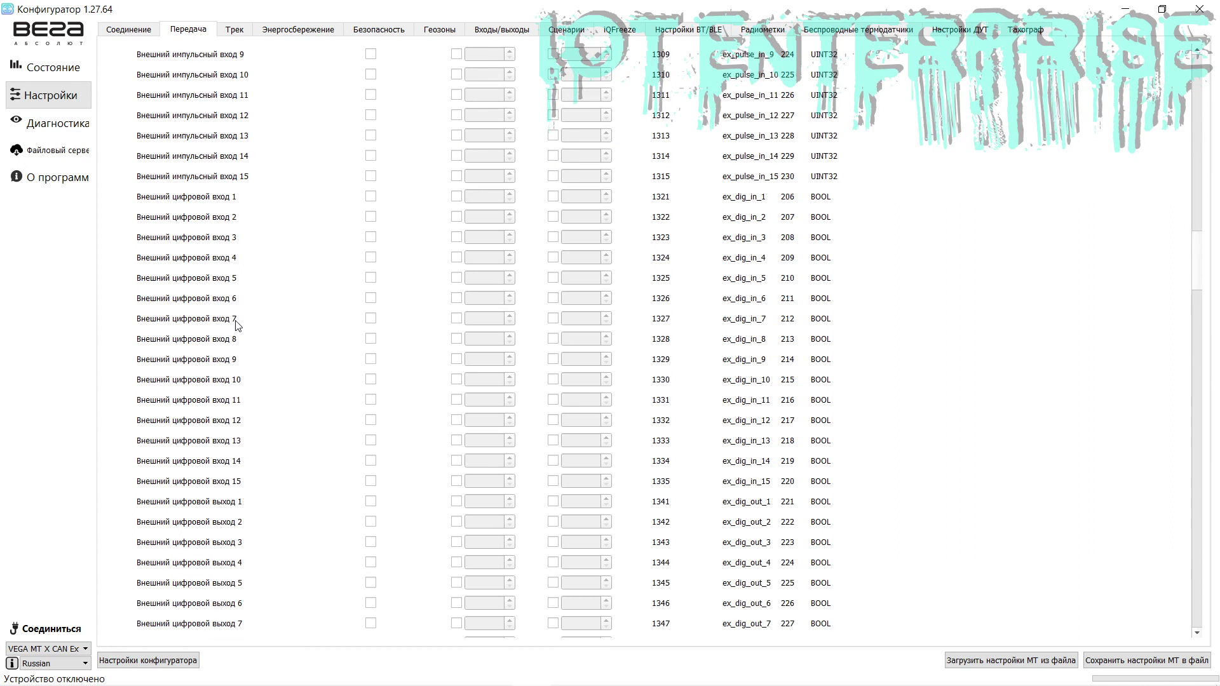
{"action": "scroll", "coordinate": [265, 355], "scroll_direction": "up", "scroll_amount": 10}
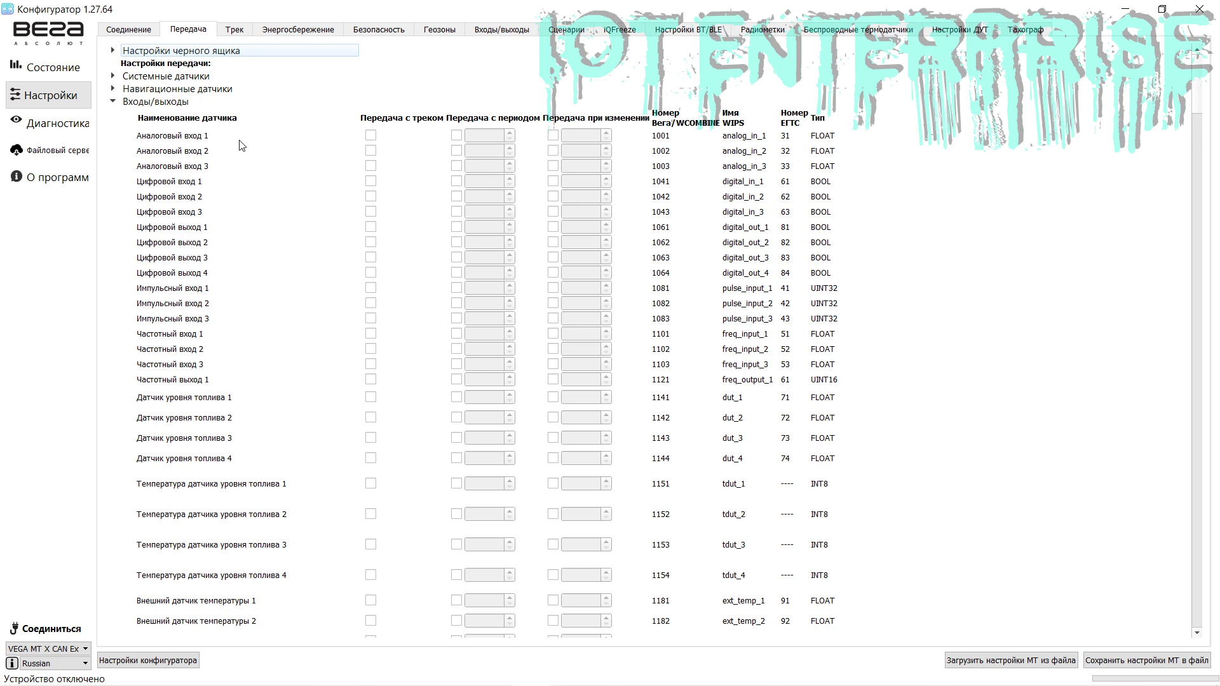
{"action": "left_click", "coordinate": [114, 102]}
- Review the transmission parameters of Навигационные датчики and Системные датчики, and show Настройки черного ящика
{"action": "left_click", "coordinate": [113, 89]}
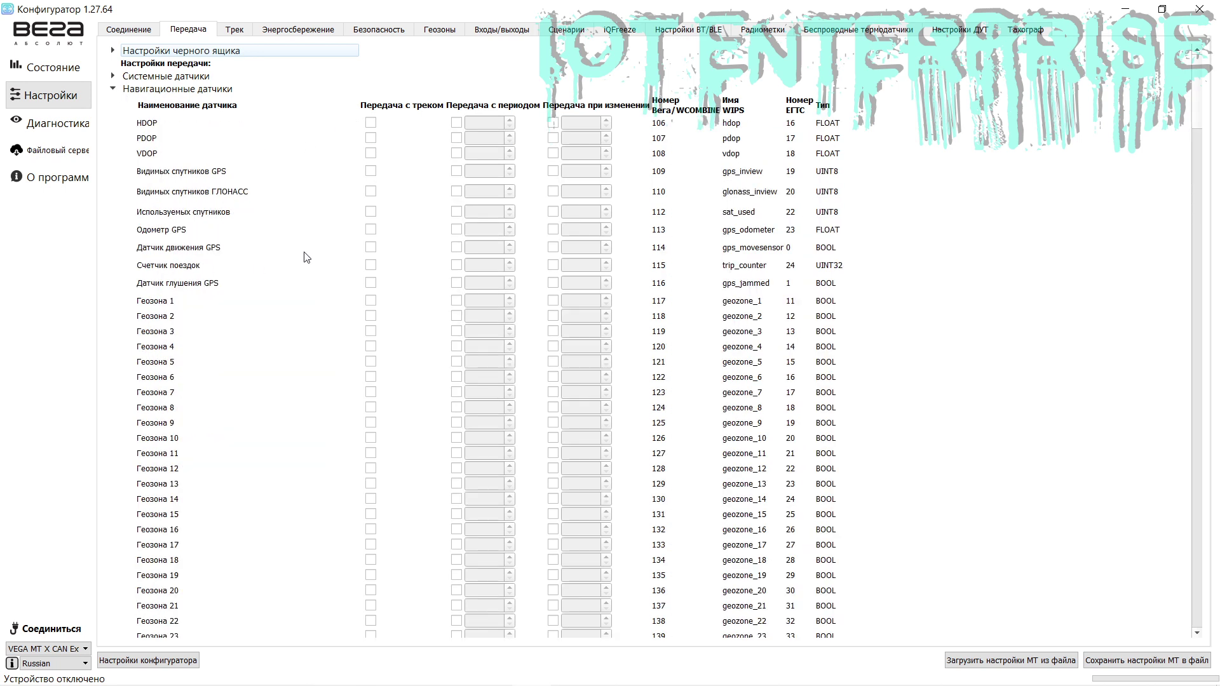
{"action": "scroll", "coordinate": [254, 261], "scroll_direction": "down", "scroll_amount": 15}
{"action": "scroll", "coordinate": [257, 260], "scroll_direction": "up", "scroll_amount": 15}
{"action": "left_click", "coordinate": [116, 76]}
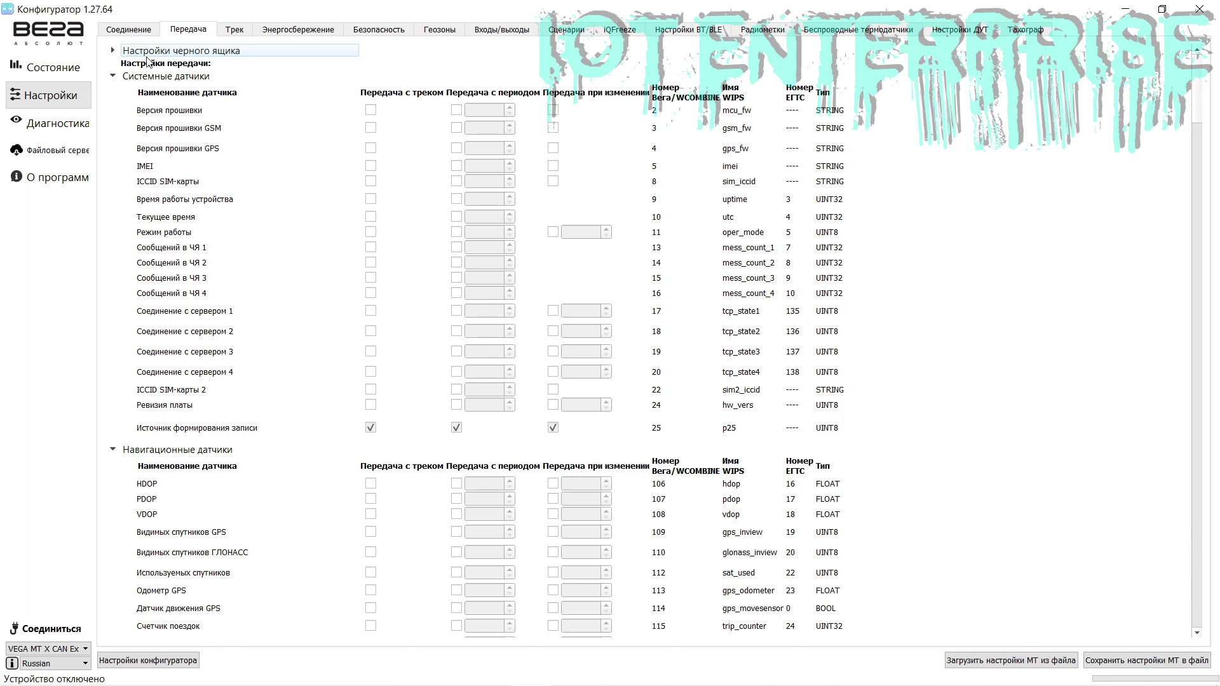
{"action": "left_click", "coordinate": [114, 51]}
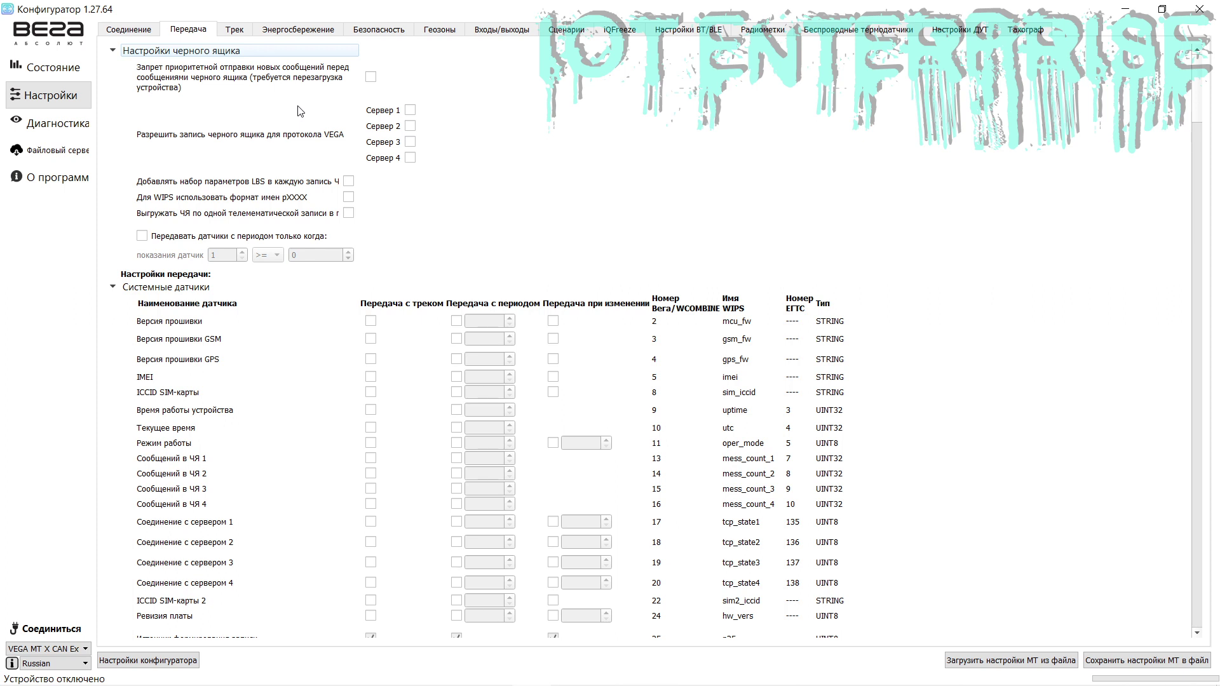
- Show the Трек settings and expand the roaming track, navigation systems, NMEA transmission and extended GNSS receiver groups
{"action": "left_click", "coordinate": [233, 30]}
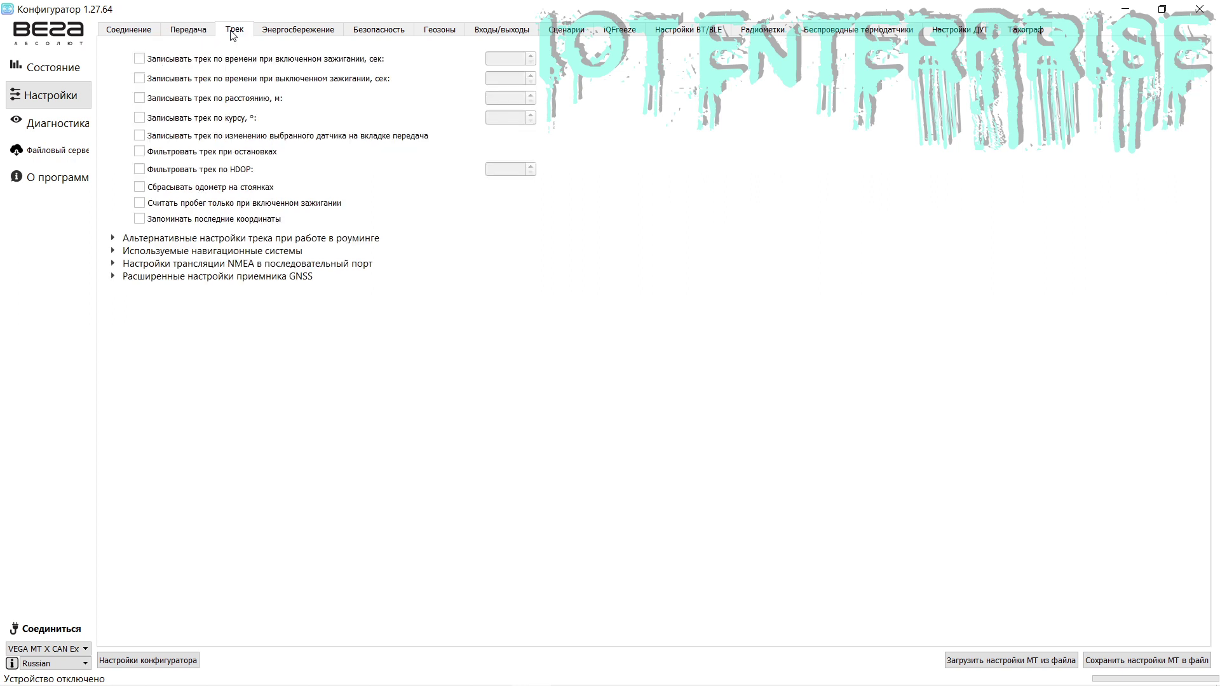
{"action": "left_click", "coordinate": [118, 277]}
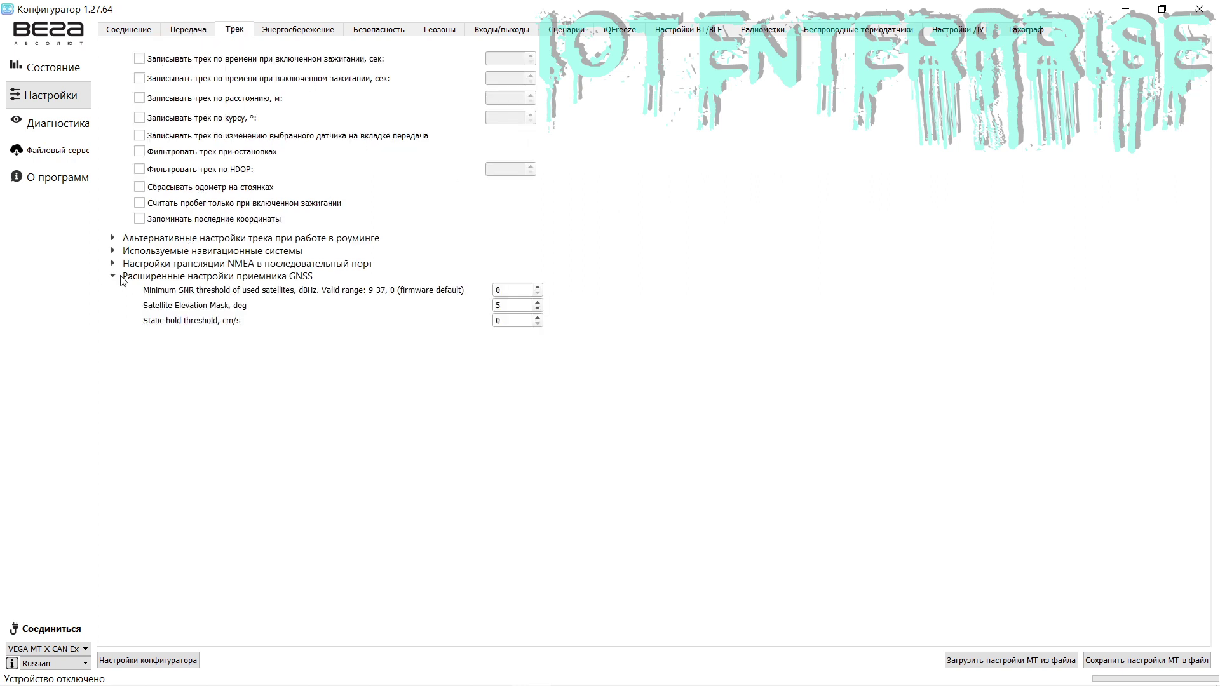
{"action": "left_click", "coordinate": [111, 264]}
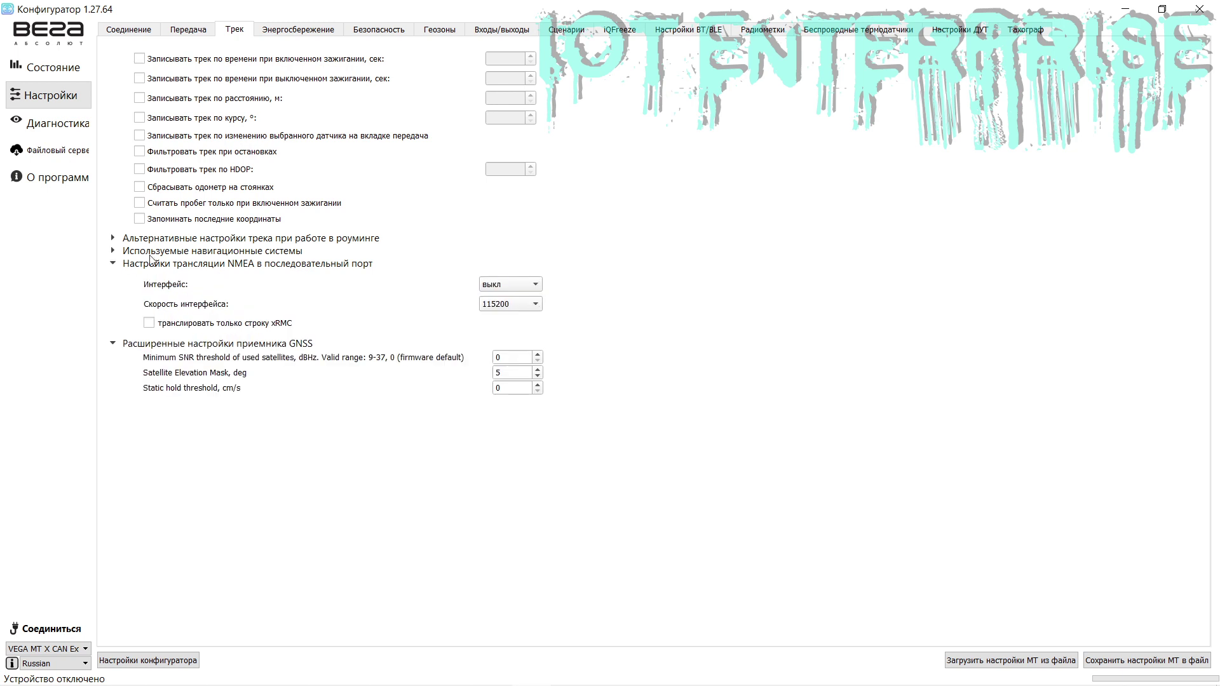
{"action": "left_click", "coordinate": [112, 251]}
{"action": "left_click", "coordinate": [113, 239]}
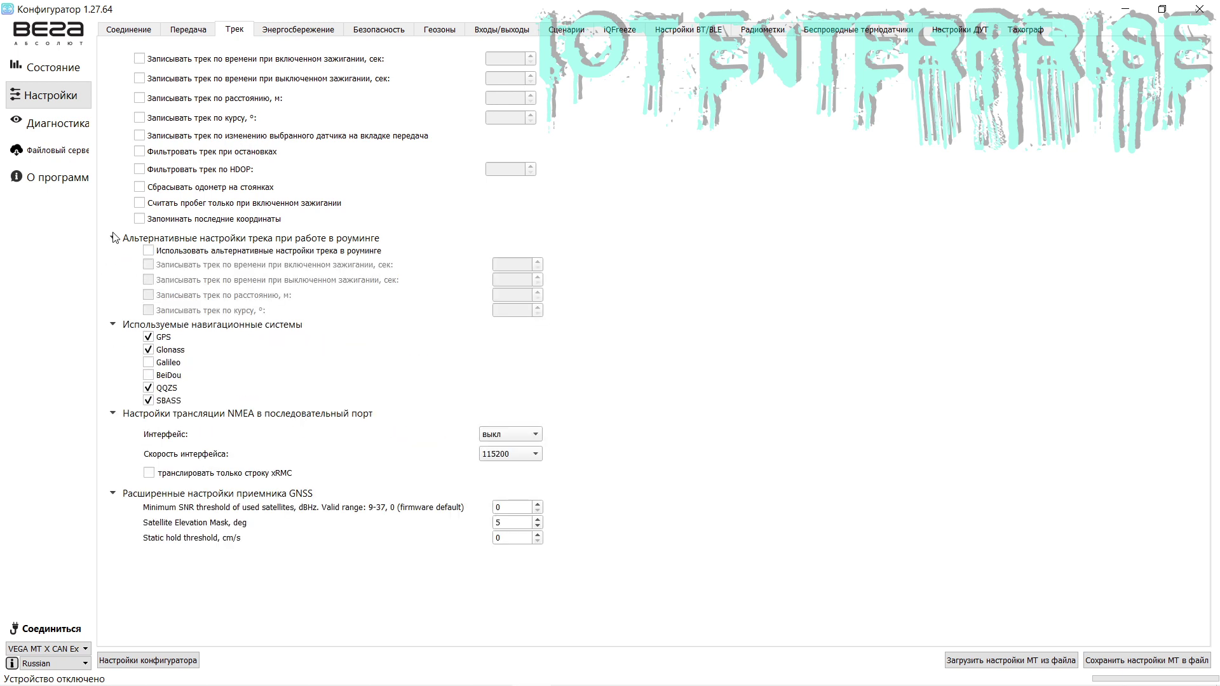
- Review the Энергосбережение settings and the Безопасность settings with Авторизованные телефоны and Авторизованные ключи expanded
{"action": "left_click", "coordinate": [261, 30]}
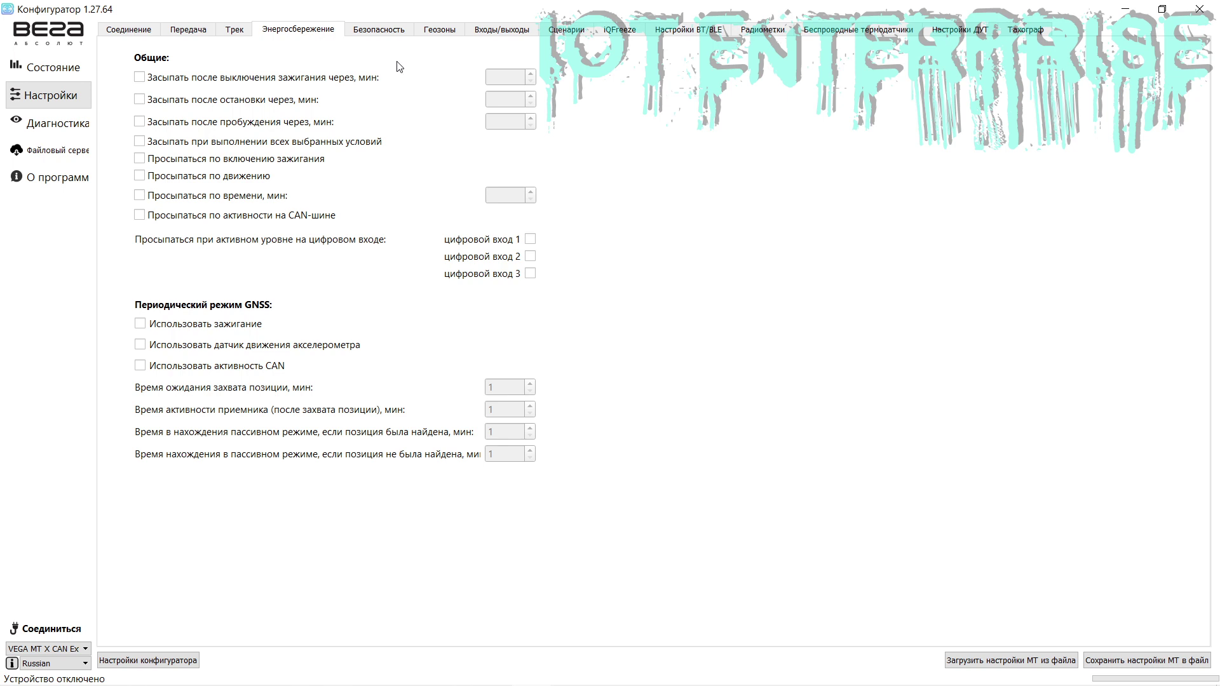
{"action": "left_click", "coordinate": [379, 32]}
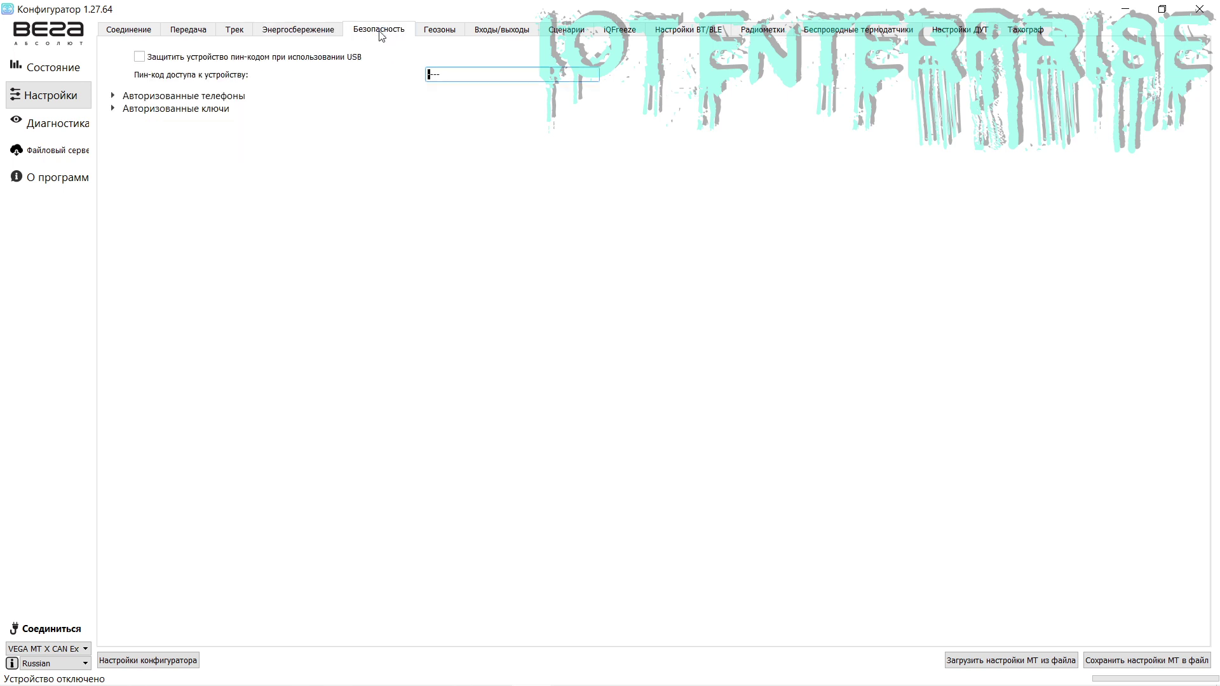
{"action": "left_click", "coordinate": [112, 108]}
{"action": "left_click", "coordinate": [119, 96]}
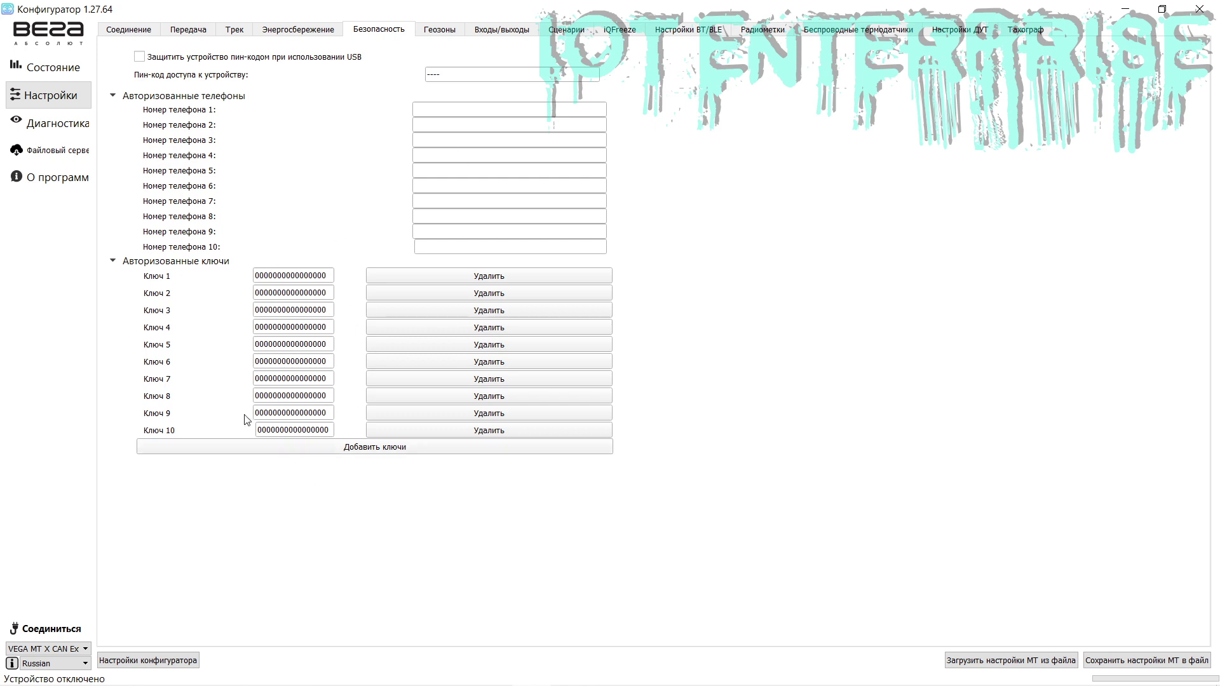
- Review the latitude, longitude and radius fields for all zones under Геозоны, and show the Входы/выходы groups
{"action": "left_click", "coordinate": [424, 35]}
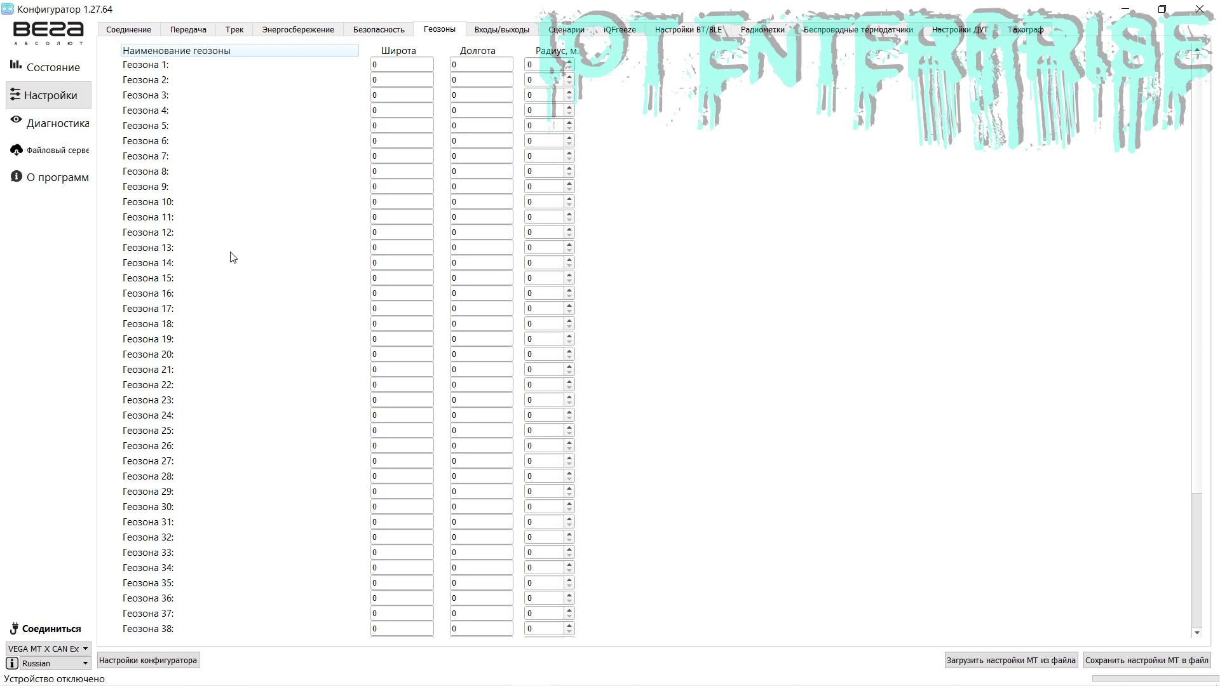
{"action": "scroll", "coordinate": [233, 257], "scroll_direction": "down", "scroll_amount": 4}
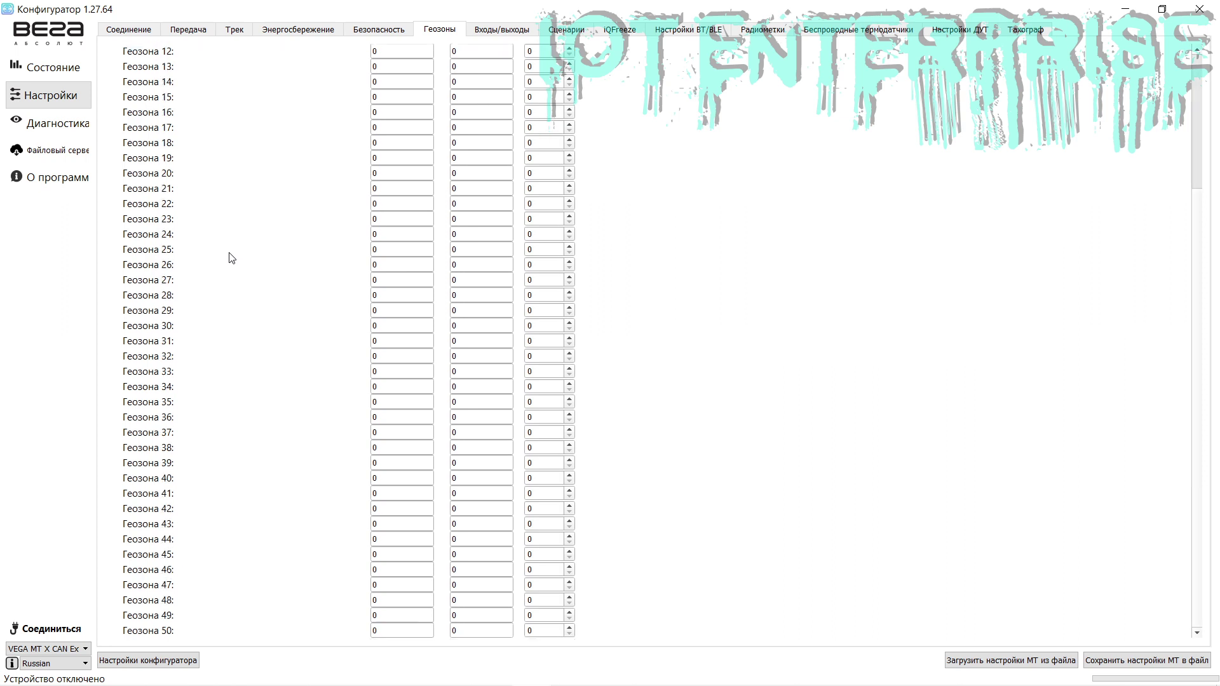
{"action": "scroll", "coordinate": [231, 258], "scroll_direction": "up", "scroll_amount": 4}
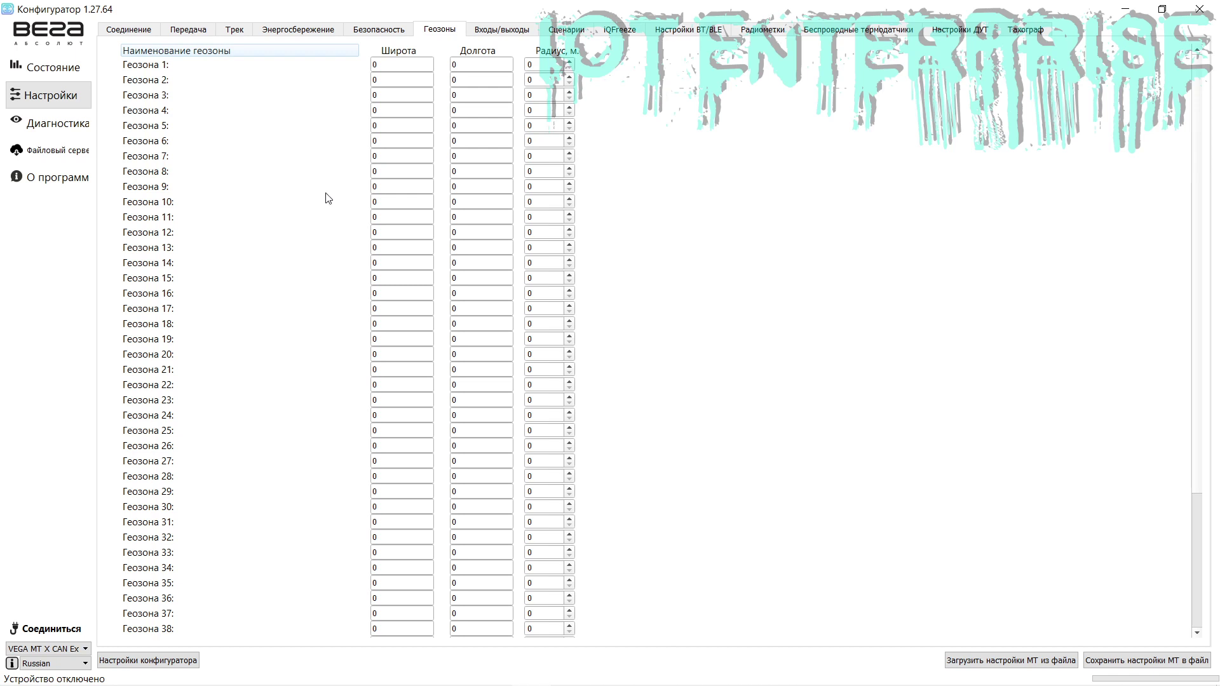
{"action": "key", "text": "Tab"}
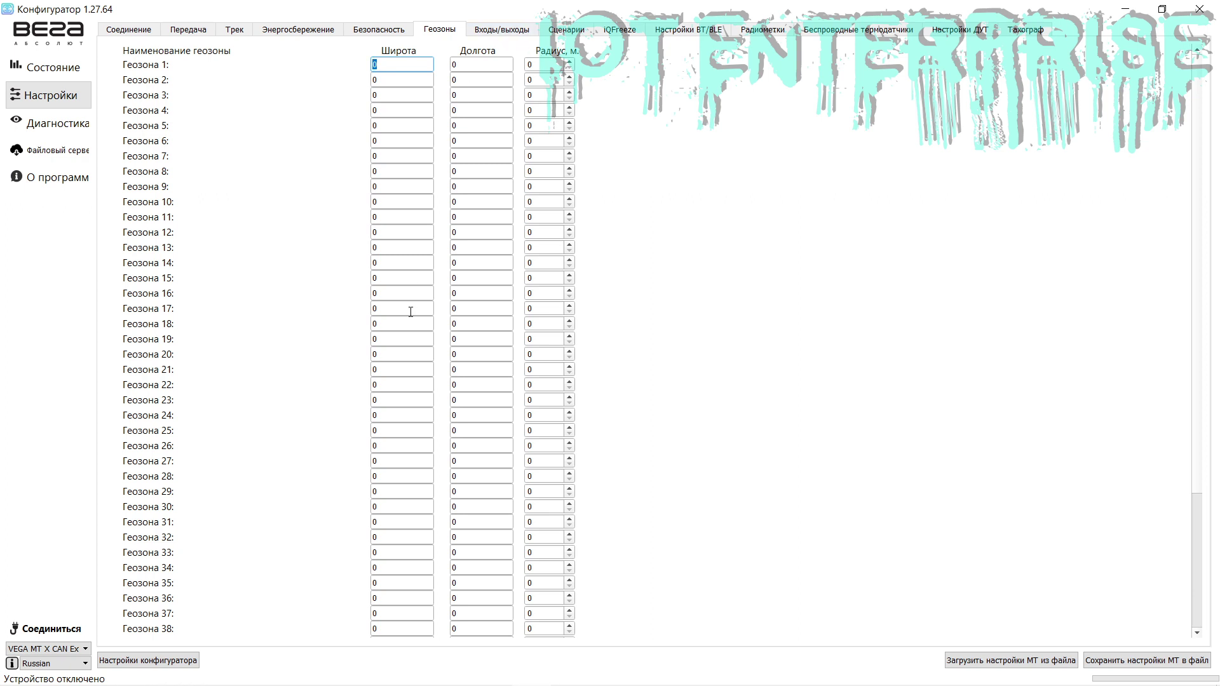
{"action": "left_click", "coordinate": [513, 33]}
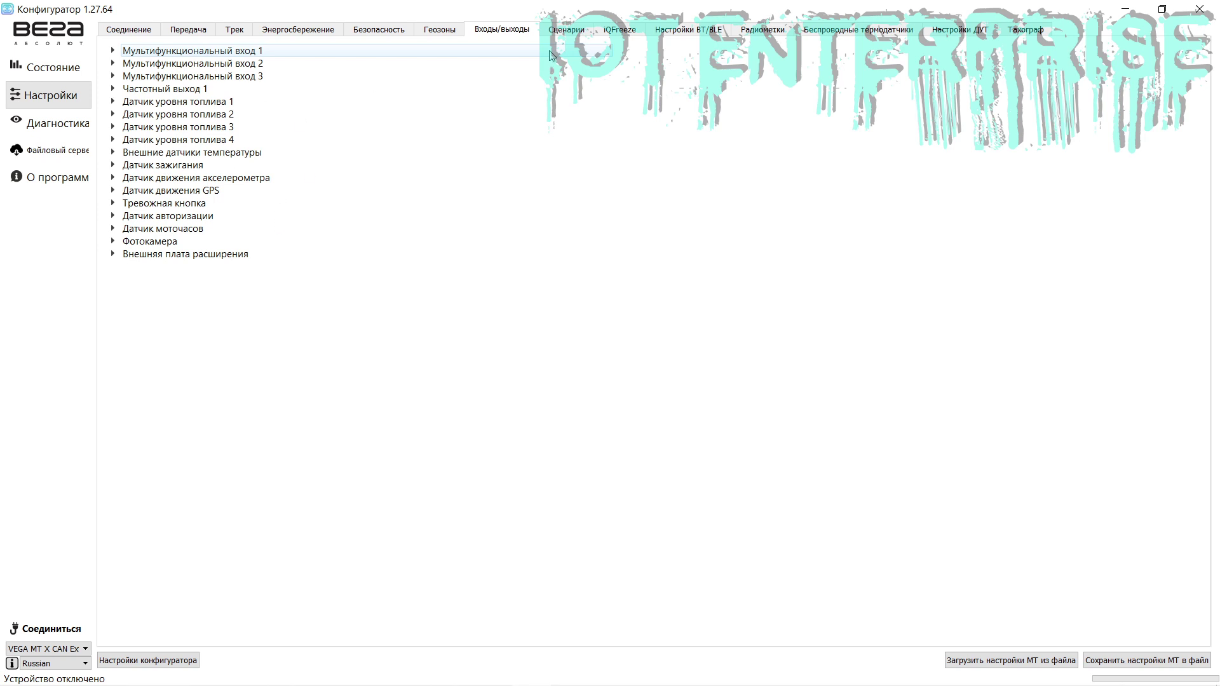
- Under Сценарии, set the first condition of scenario 1 to Скорость, Стали больше, 140
{"action": "left_click", "coordinate": [562, 31]}
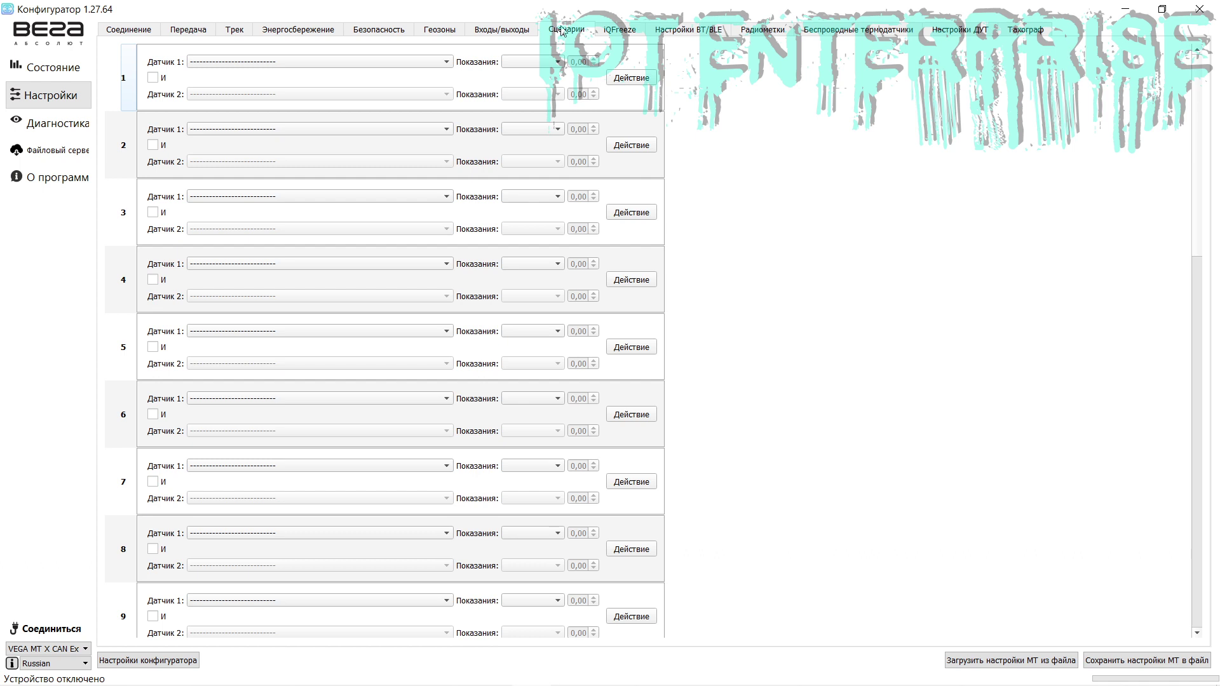
{"action": "left_click", "coordinate": [231, 68]}
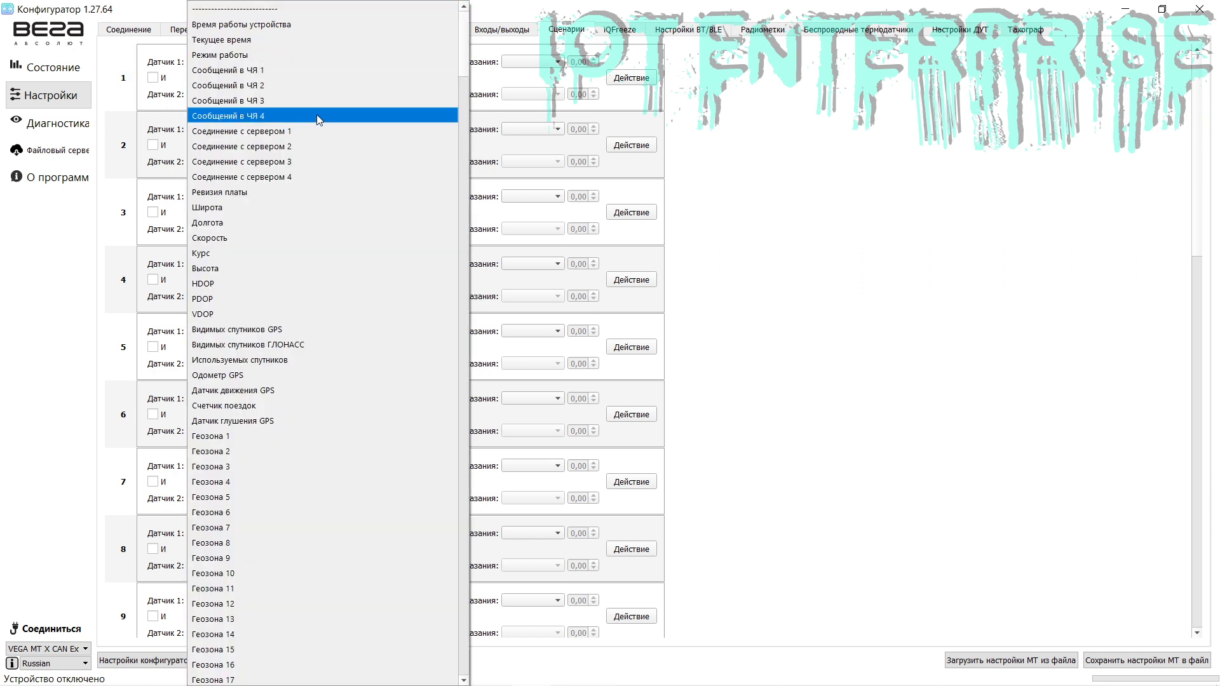
{"action": "left_click", "coordinate": [205, 242]}
{"action": "left_click", "coordinate": [542, 70]}
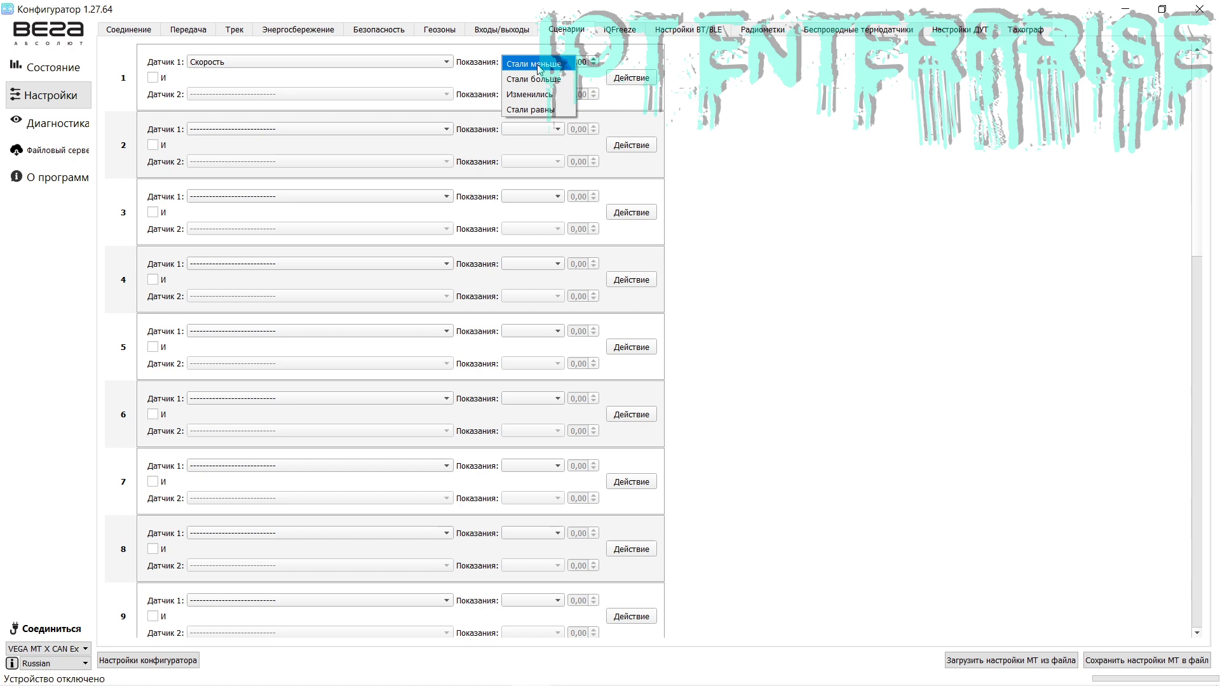
{"action": "left_click", "coordinate": [543, 77]}
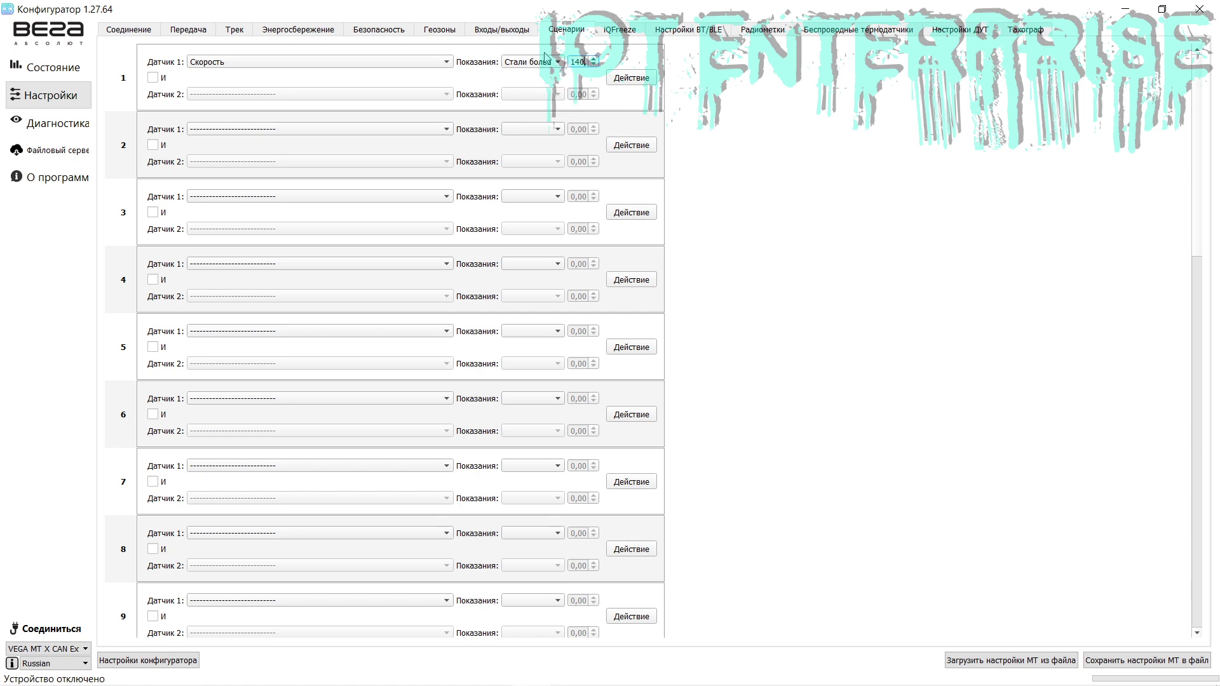
- Set the action of scenario 1 to Включить цифровой выход with output number 2, and accept the settings
{"action": "left_click", "coordinate": [629, 79]}
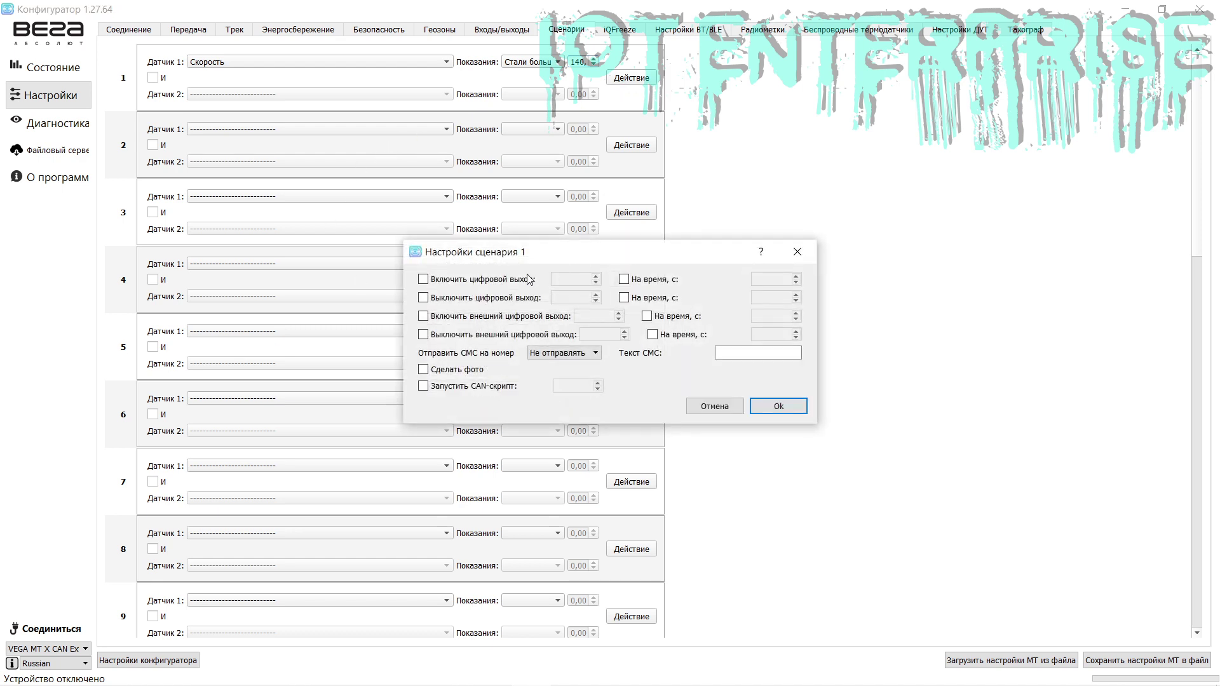
{"action": "left_click", "coordinate": [425, 279]}
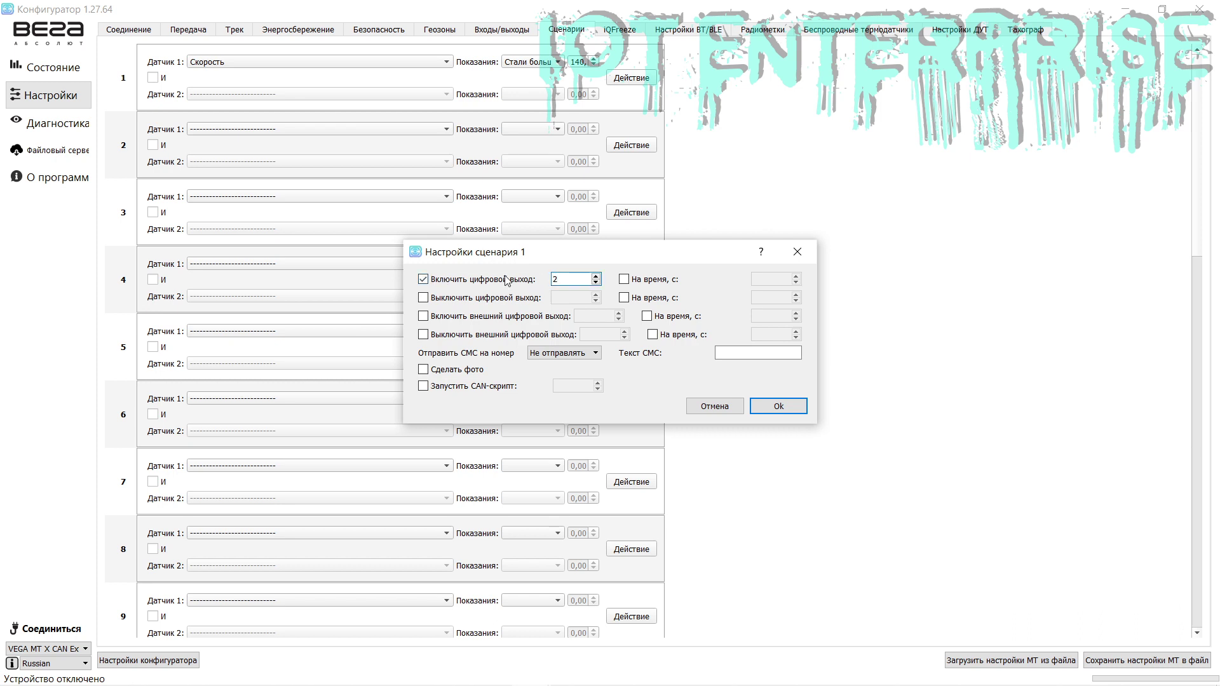
{"action": "left_click", "coordinate": [778, 406]}
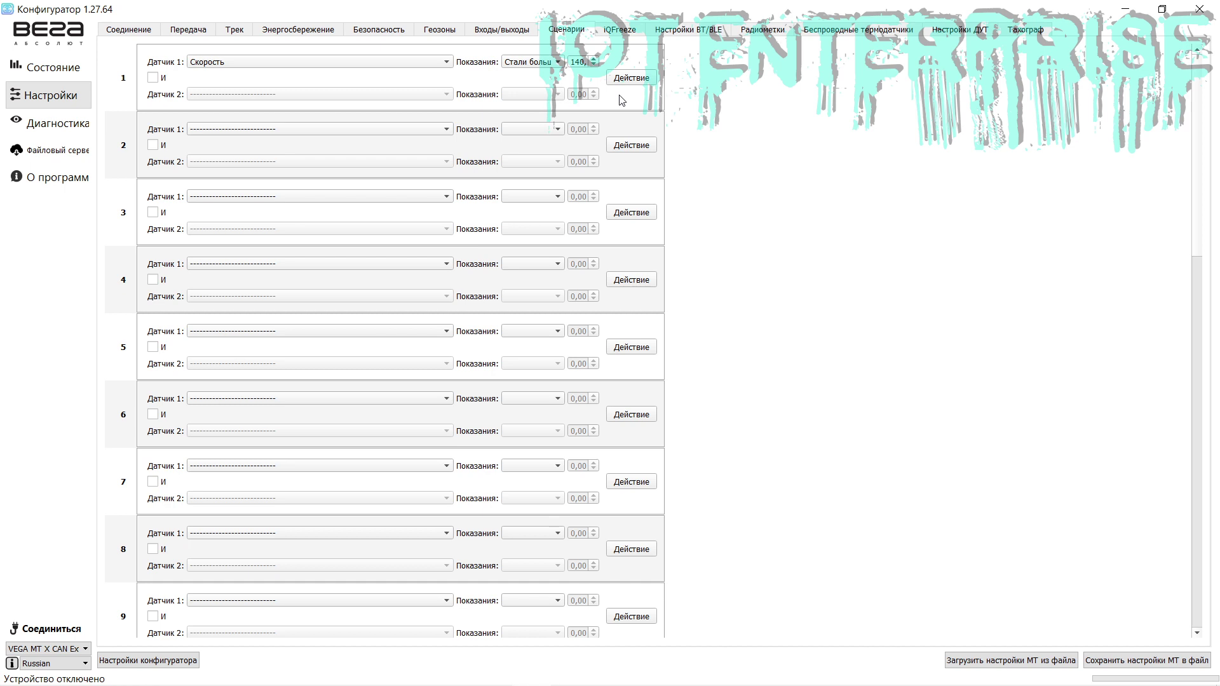
- View the iQFreeze temperature recorder's interface options without changing the selection, and show the BT/BLE settings
{"action": "left_click", "coordinate": [624, 32]}
{"action": "left_click", "coordinate": [312, 52]}
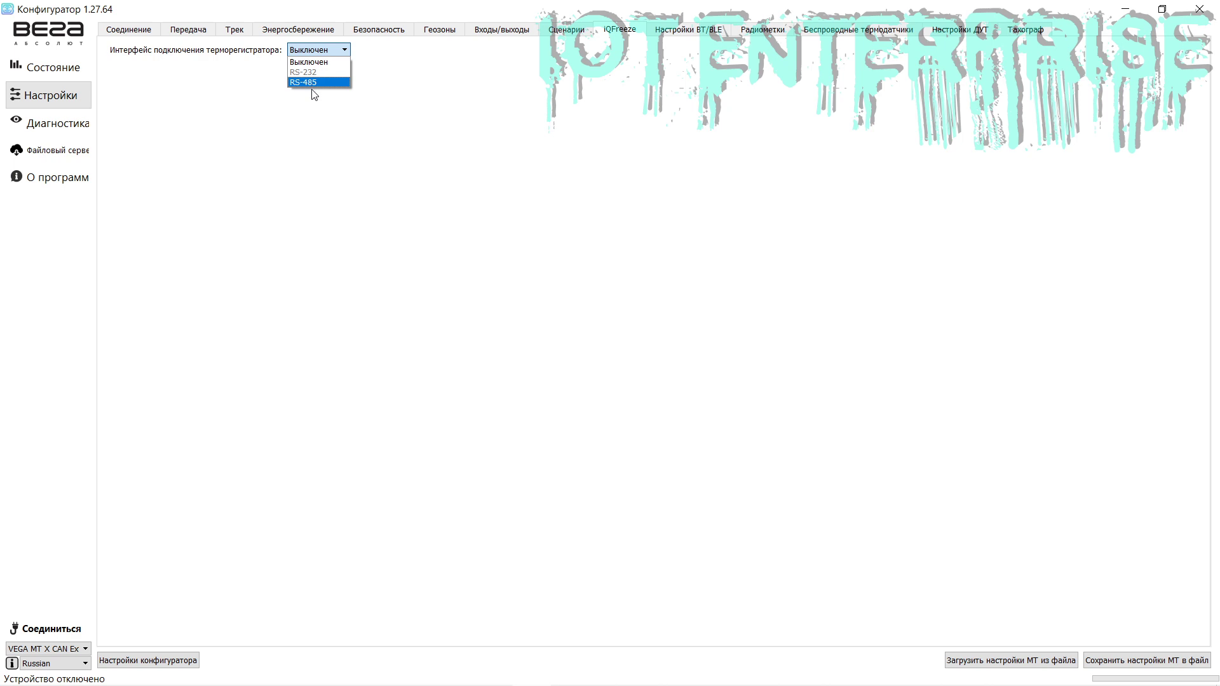
{"action": "left_click", "coordinate": [715, 71]}
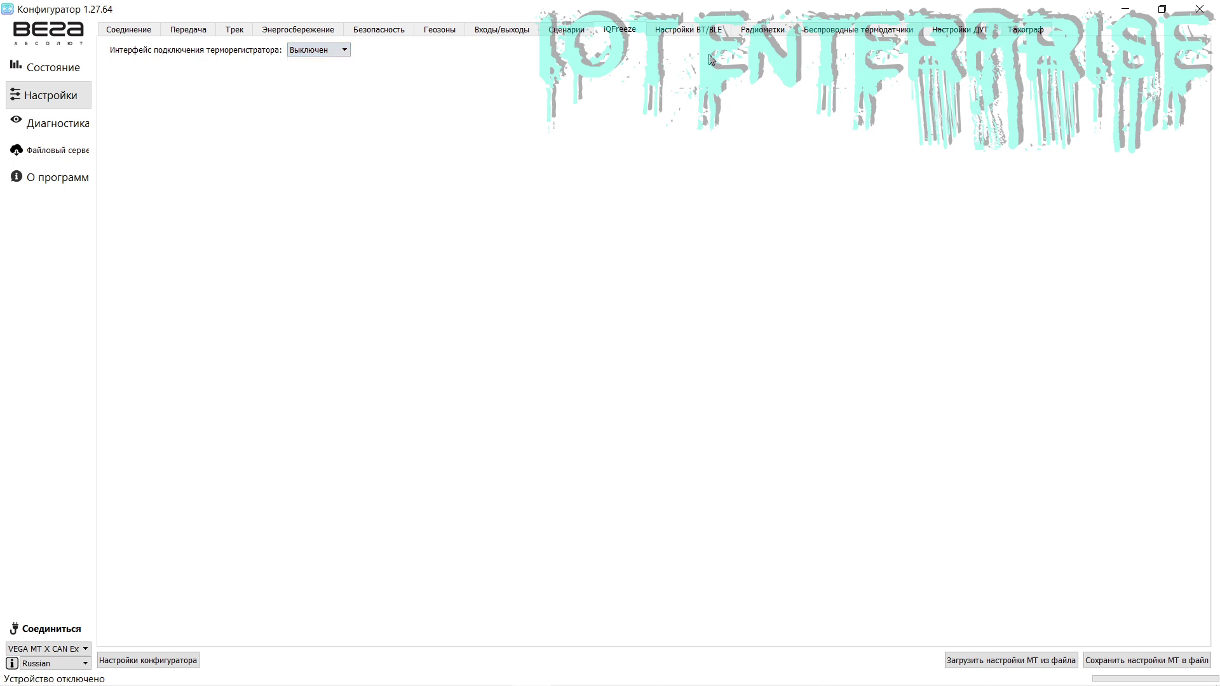
{"action": "left_click", "coordinate": [707, 30]}
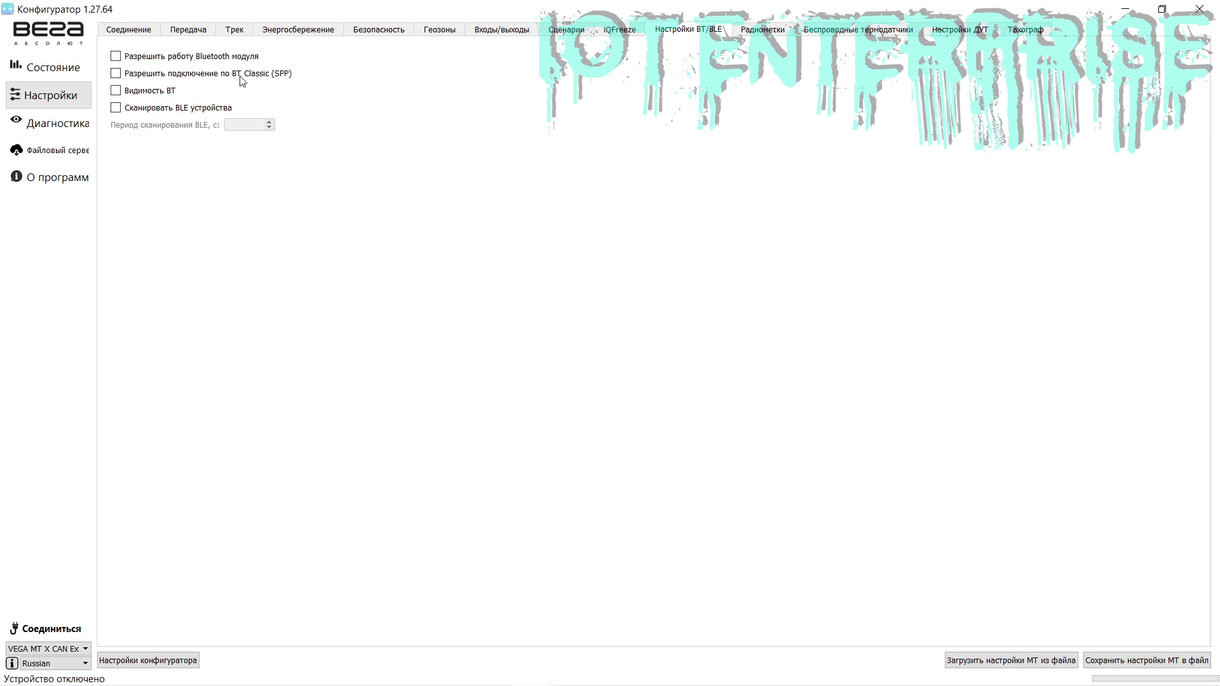
- Review the Радиометки list from the first tag to the last, including the CSV save and load options
{"action": "left_click", "coordinate": [749, 31]}
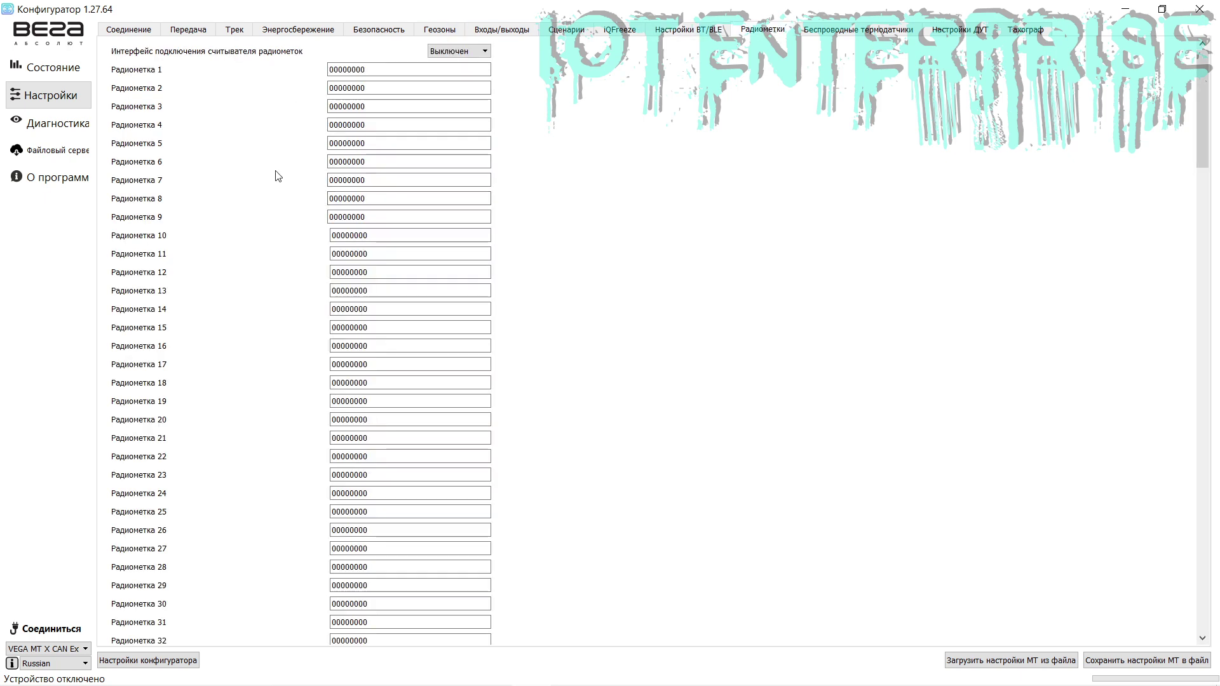
{"action": "scroll", "coordinate": [315, 240], "scroll_direction": "down", "scroll_amount": 4}
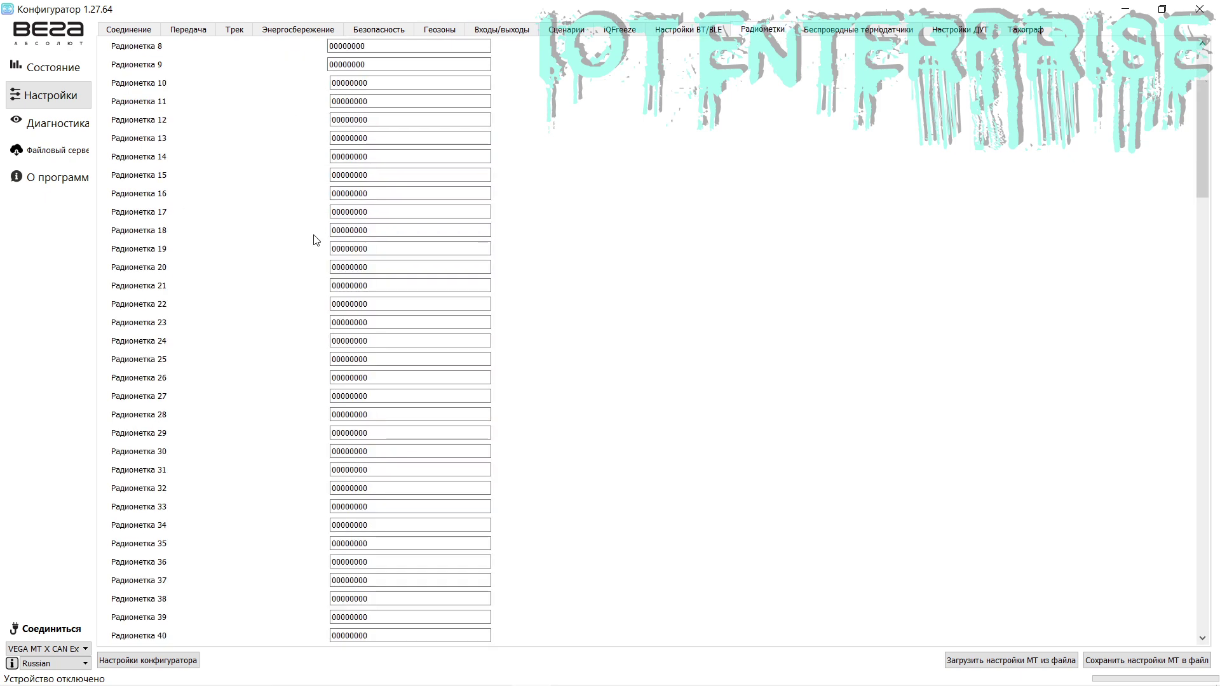
{"action": "scroll", "coordinate": [315, 240], "scroll_direction": "down", "scroll_amount": 20}
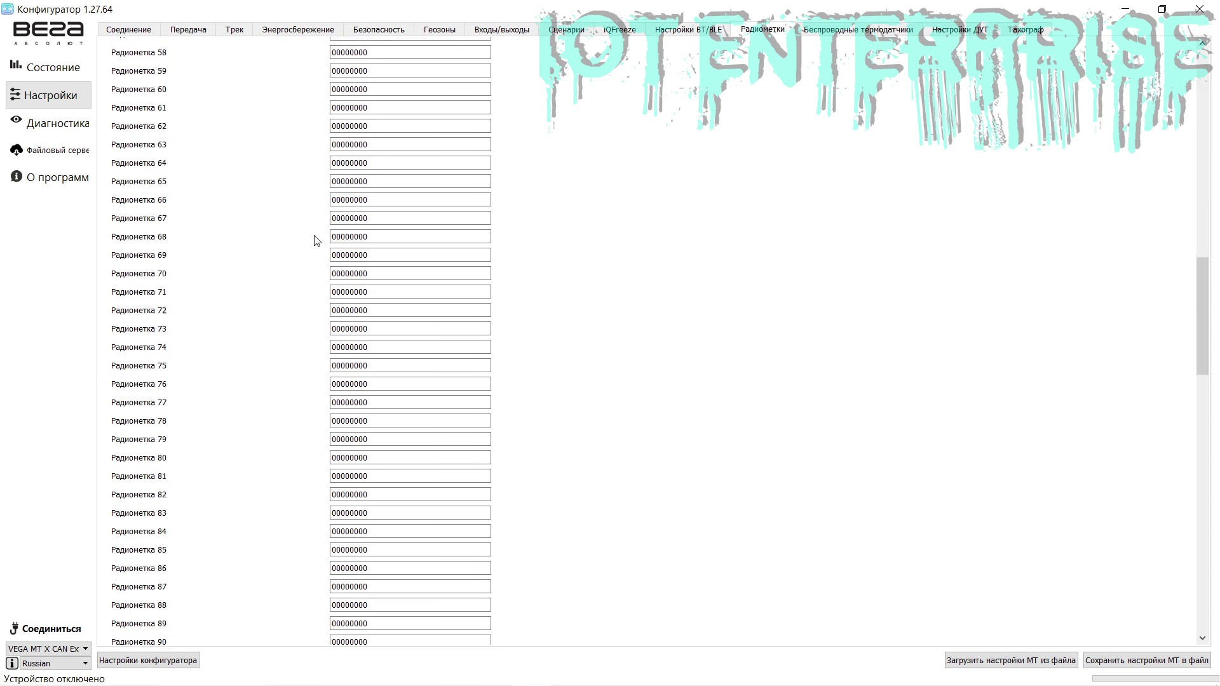
{"action": "scroll", "coordinate": [315, 240], "scroll_direction": "down", "scroll_amount": 16}
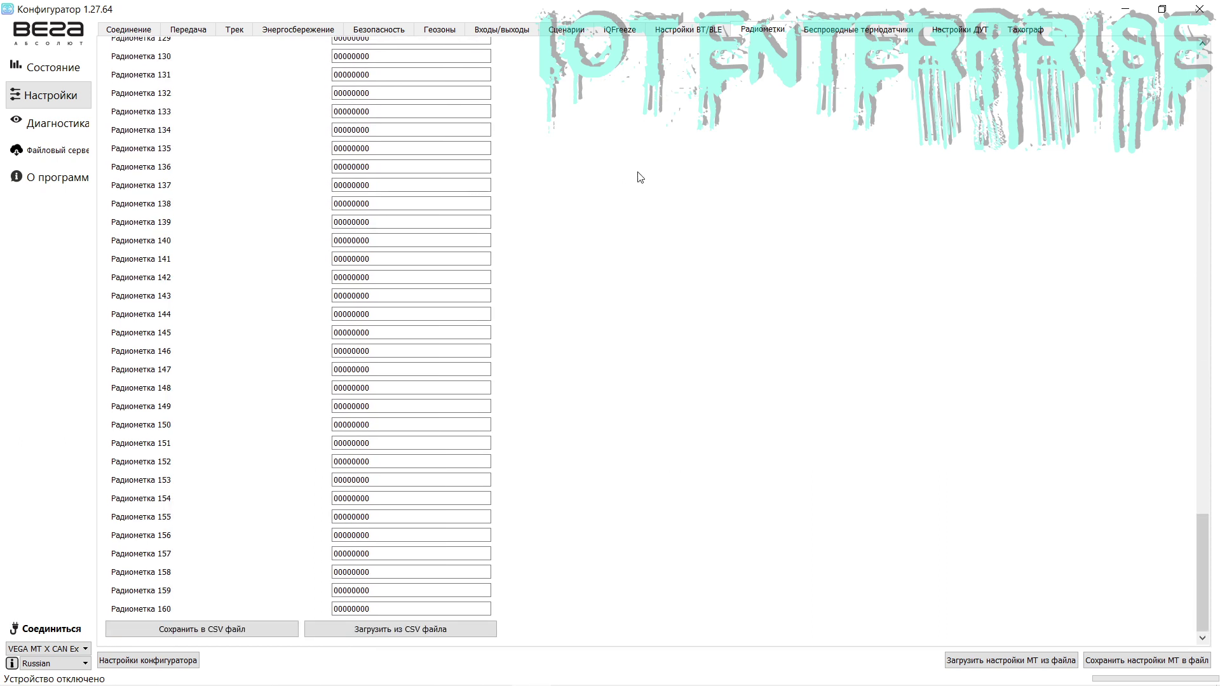
- Review the Беспроводные термодатчики settings and the reader's interface options without changing the selection
{"action": "left_click", "coordinate": [834, 28]}
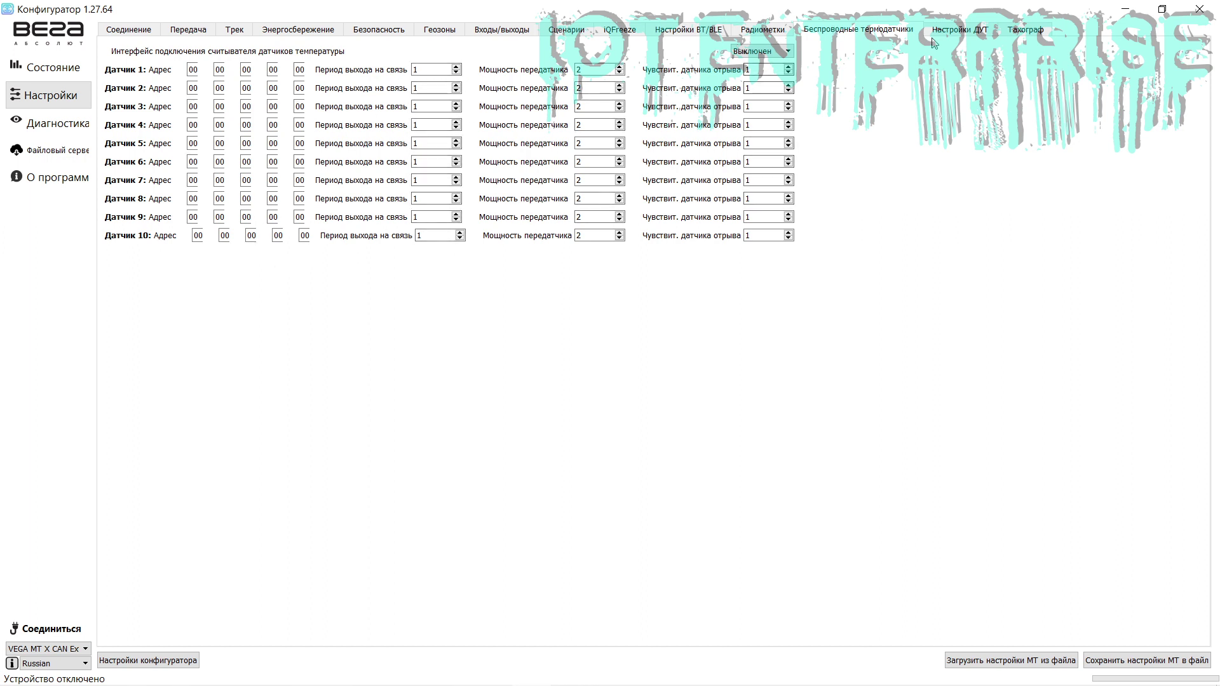
{"action": "left_click", "coordinate": [781, 52]}
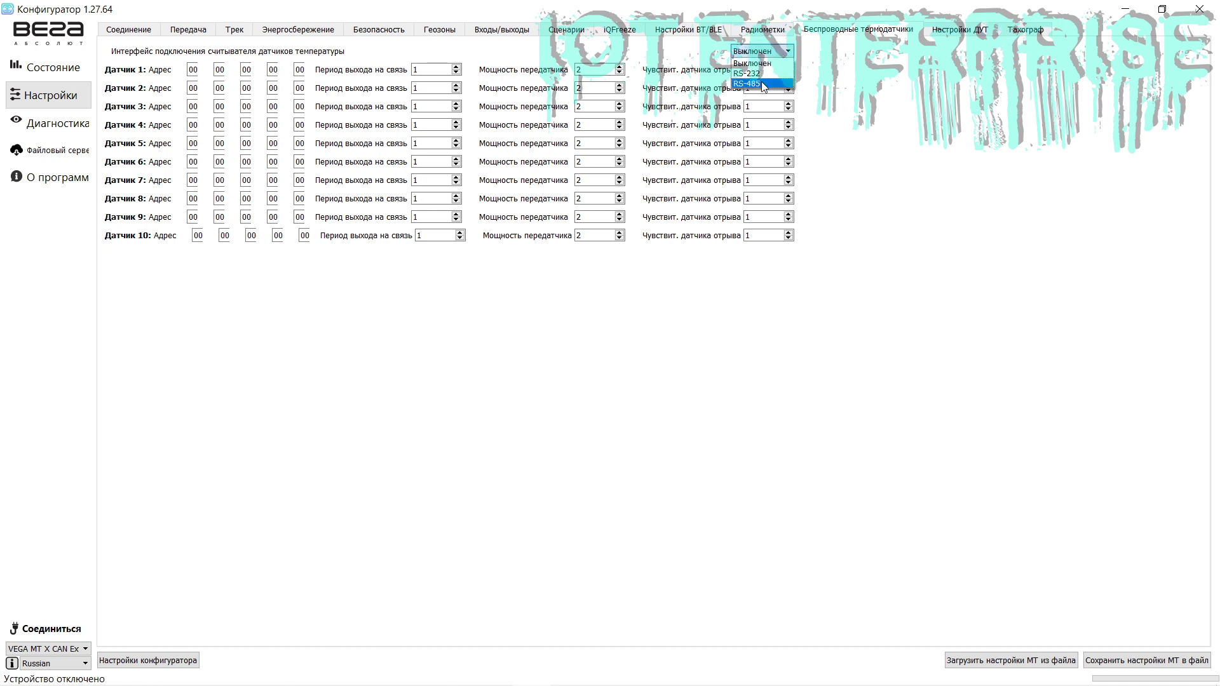
{"action": "left_click", "coordinate": [927, 79]}
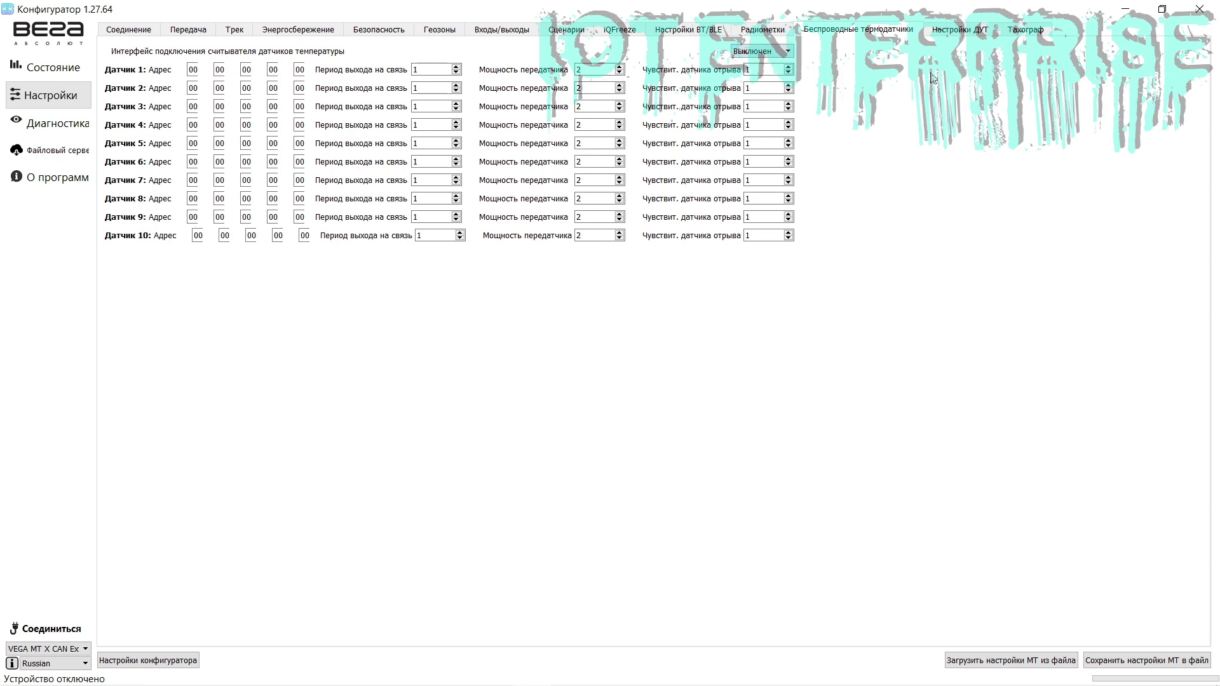
- Show the Omnicomm fuel level sensor settings under Настройки ДУТ and check the available interface options
{"action": "left_click", "coordinate": [953, 31]}
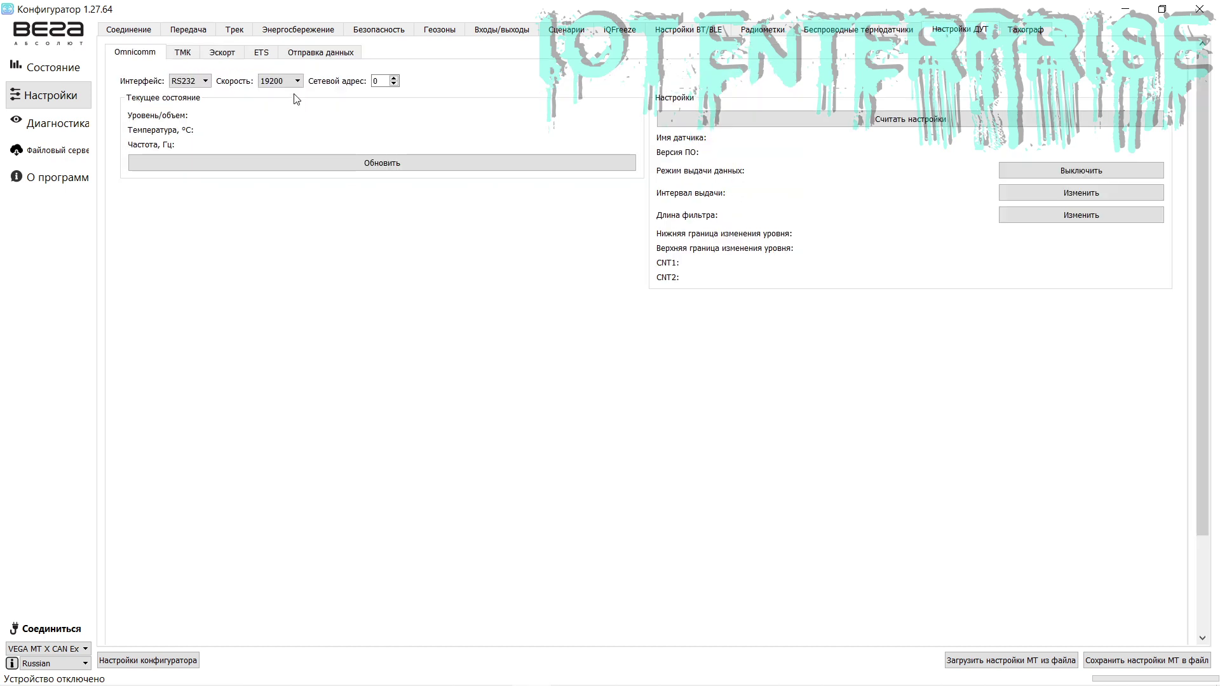
{"action": "left_click", "coordinate": [204, 81]}
{"action": "left_click", "coordinate": [278, 110]}
- Review the ТМК, Эскорт and ETS fuel sensor settings and the HEX data field under Отправка данных
{"action": "left_click", "coordinate": [184, 53]}
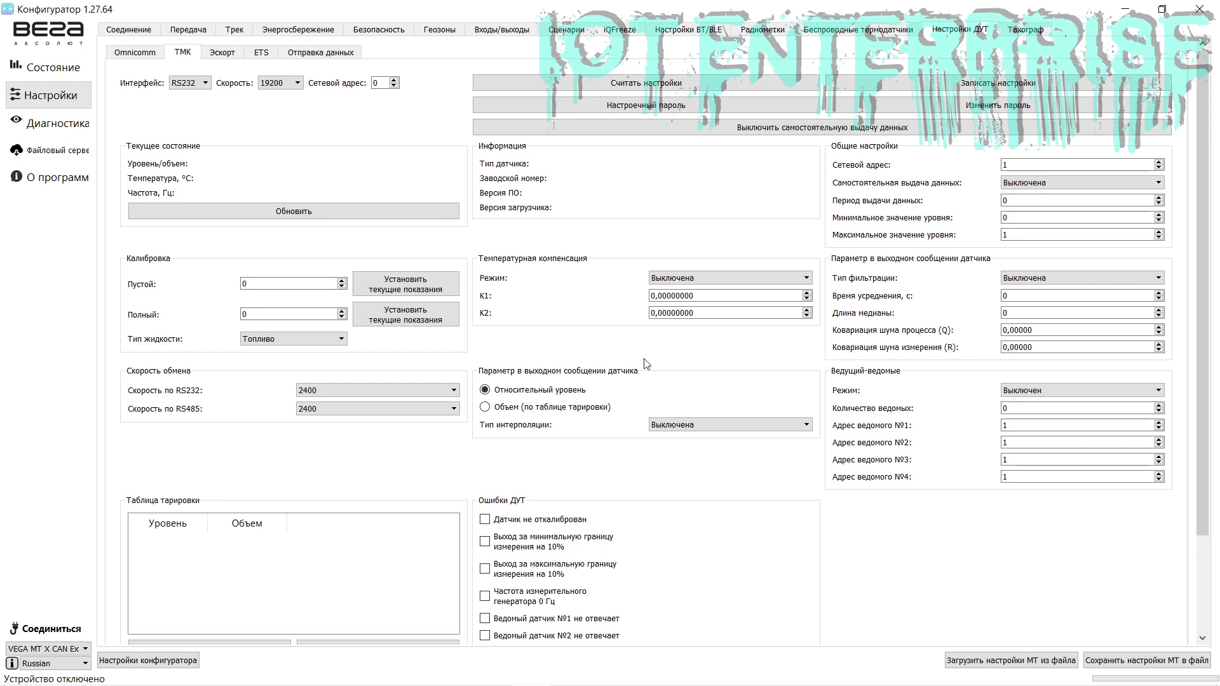
{"action": "left_click", "coordinate": [220, 51]}
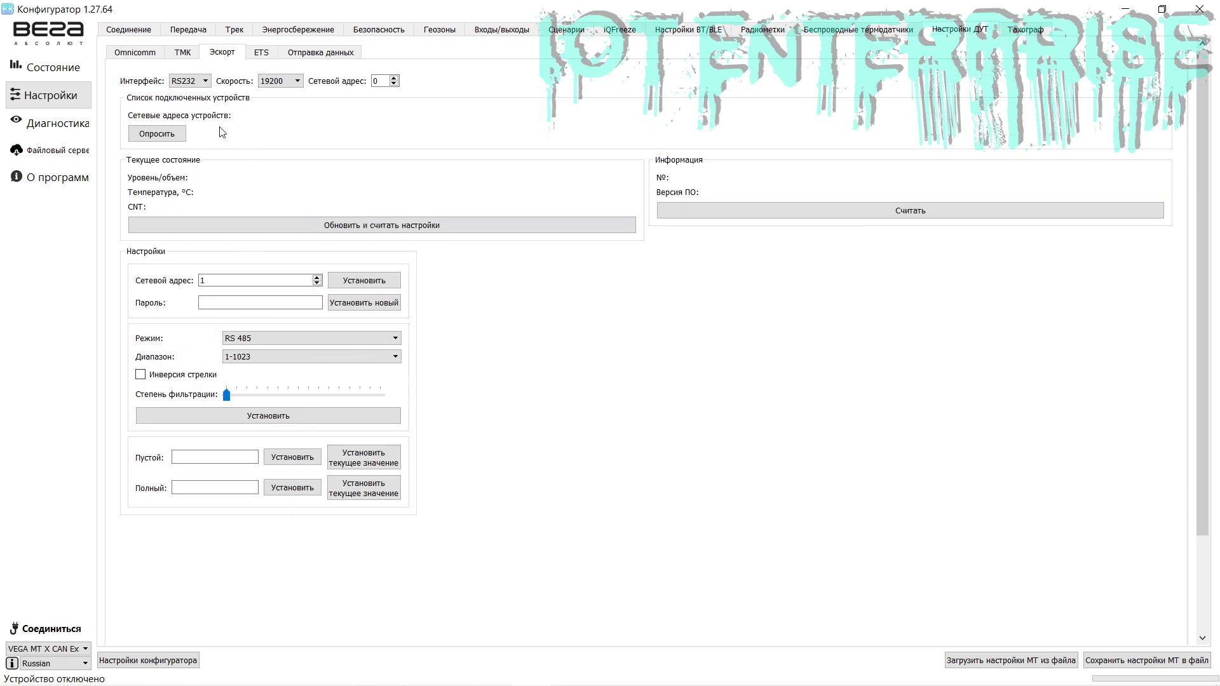
{"action": "left_click", "coordinate": [259, 54]}
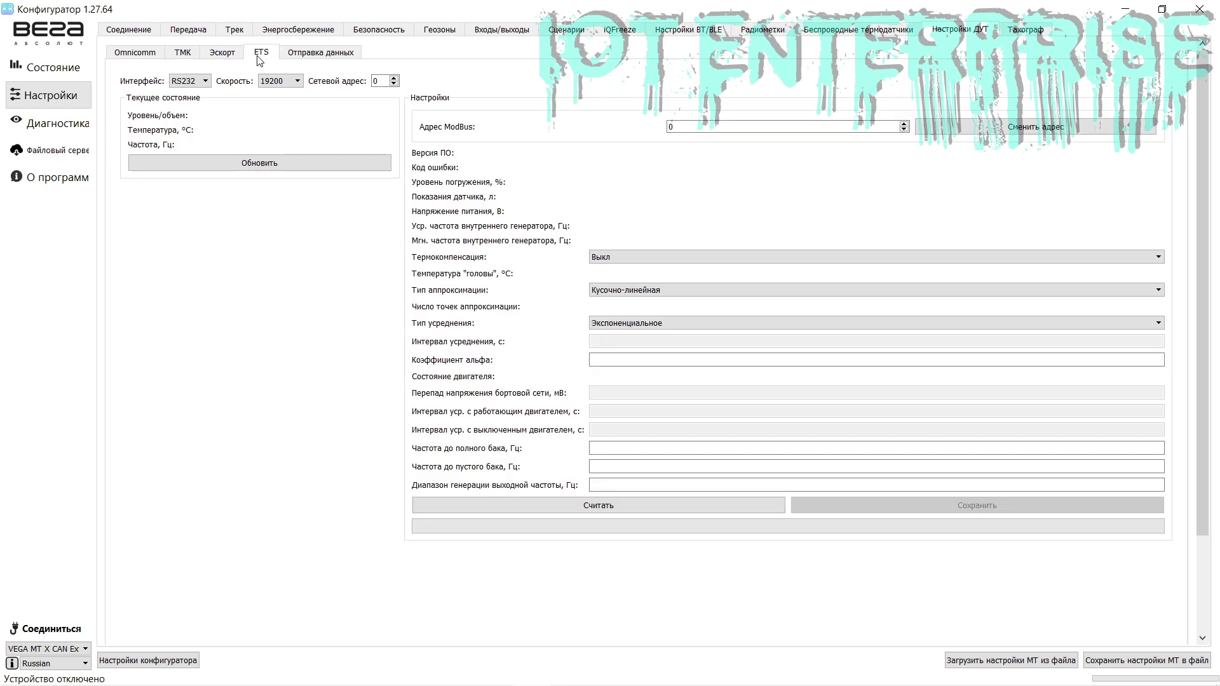
{"action": "left_click", "coordinate": [310, 56]}
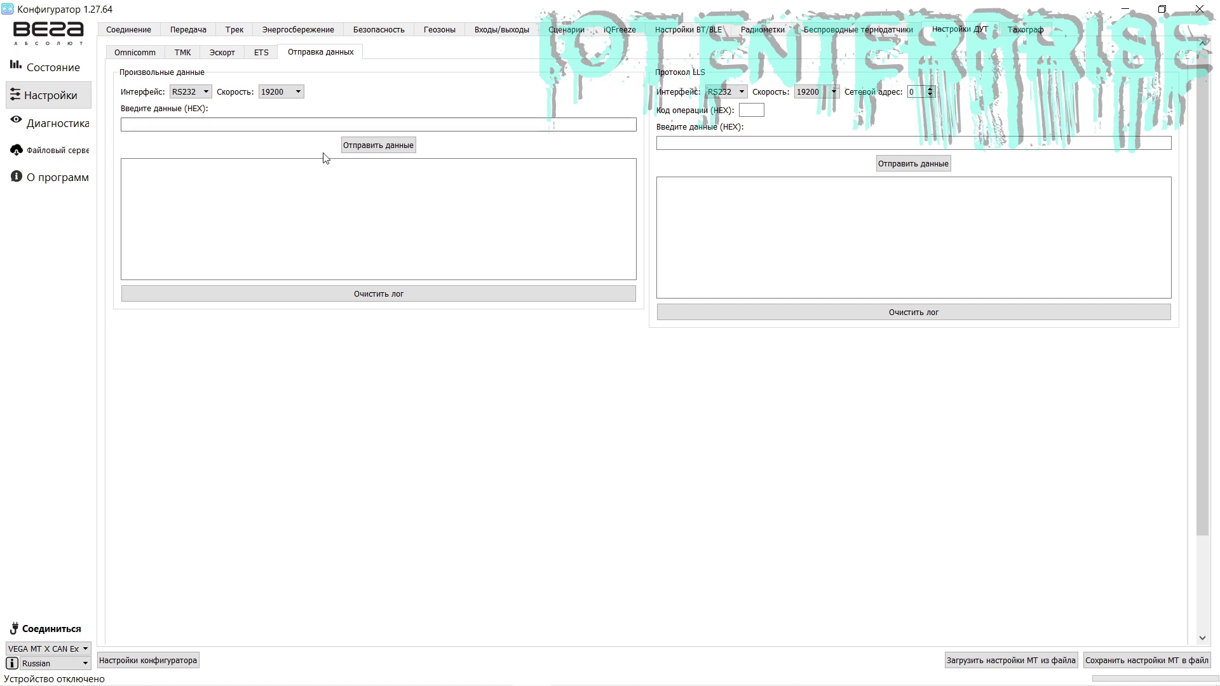
{"action": "left_click", "coordinate": [211, 124]}
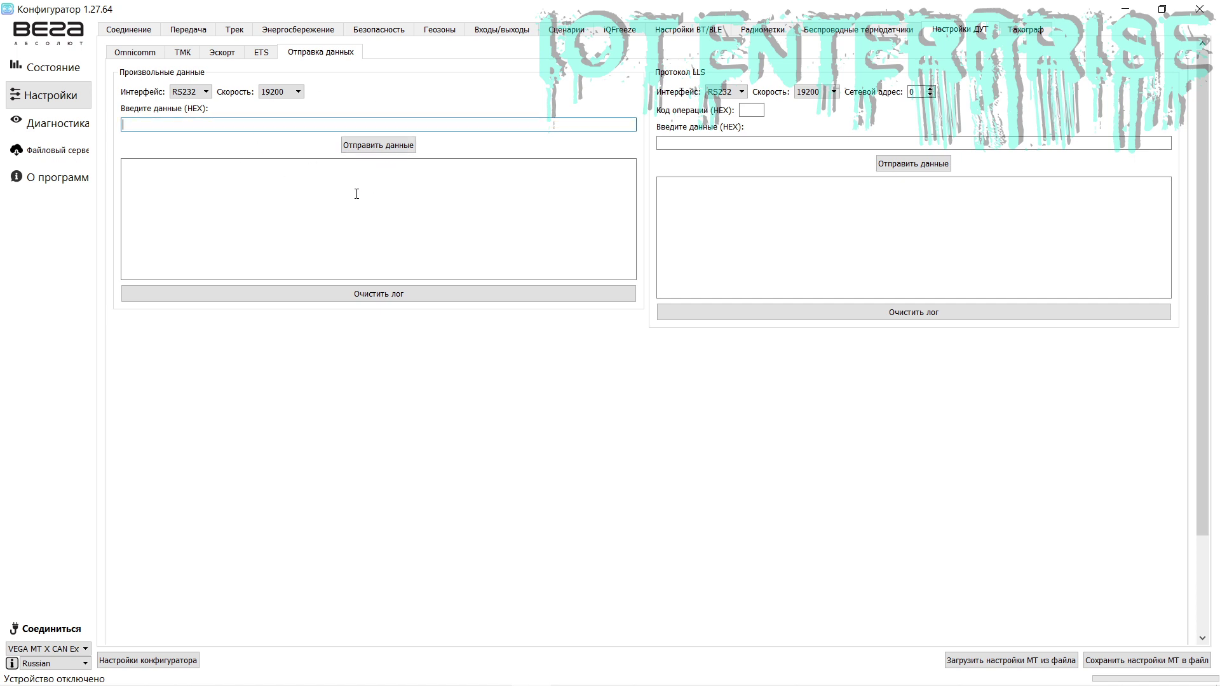
- Review the Тахограф settings and check the available tachograph types without changing the selection
{"action": "left_click", "coordinate": [1031, 29]}
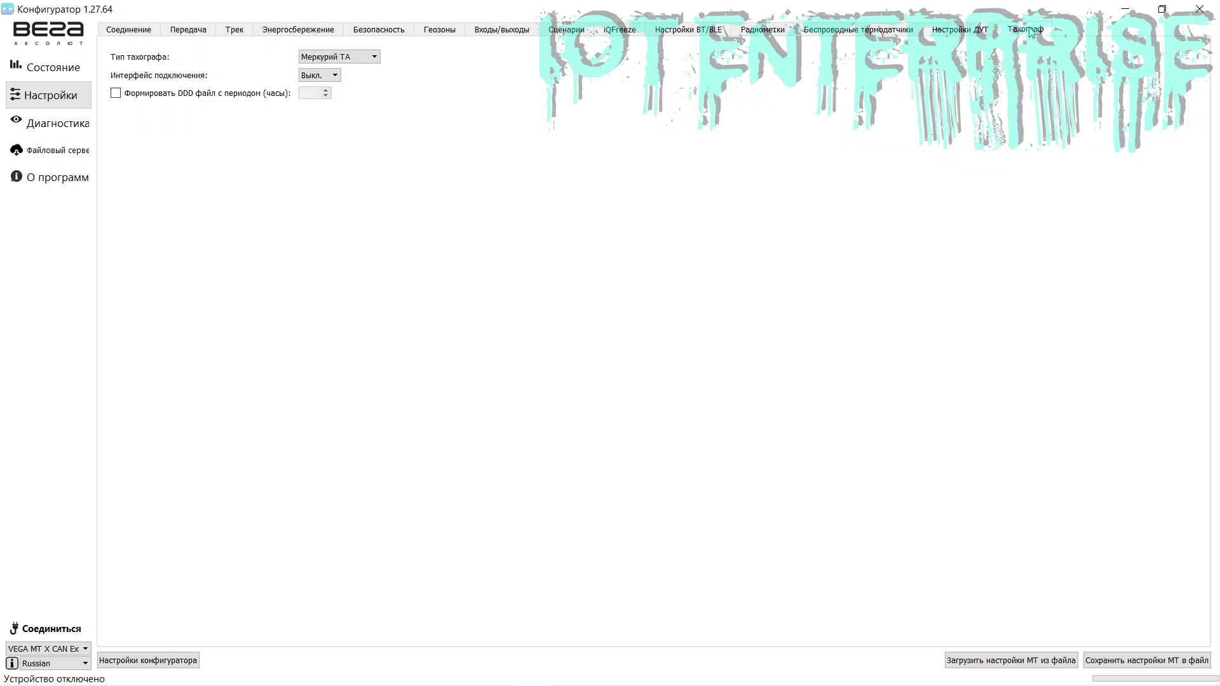
{"action": "left_click", "coordinate": [336, 58]}
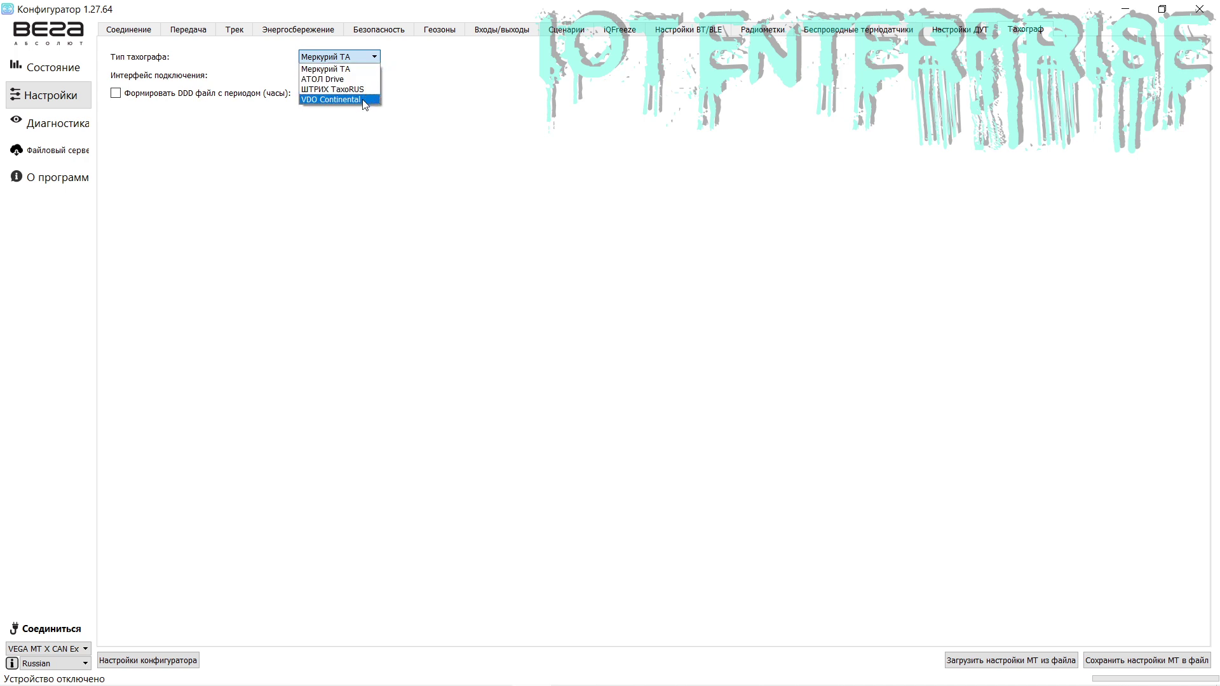
{"action": "left_click", "coordinate": [345, 127]}
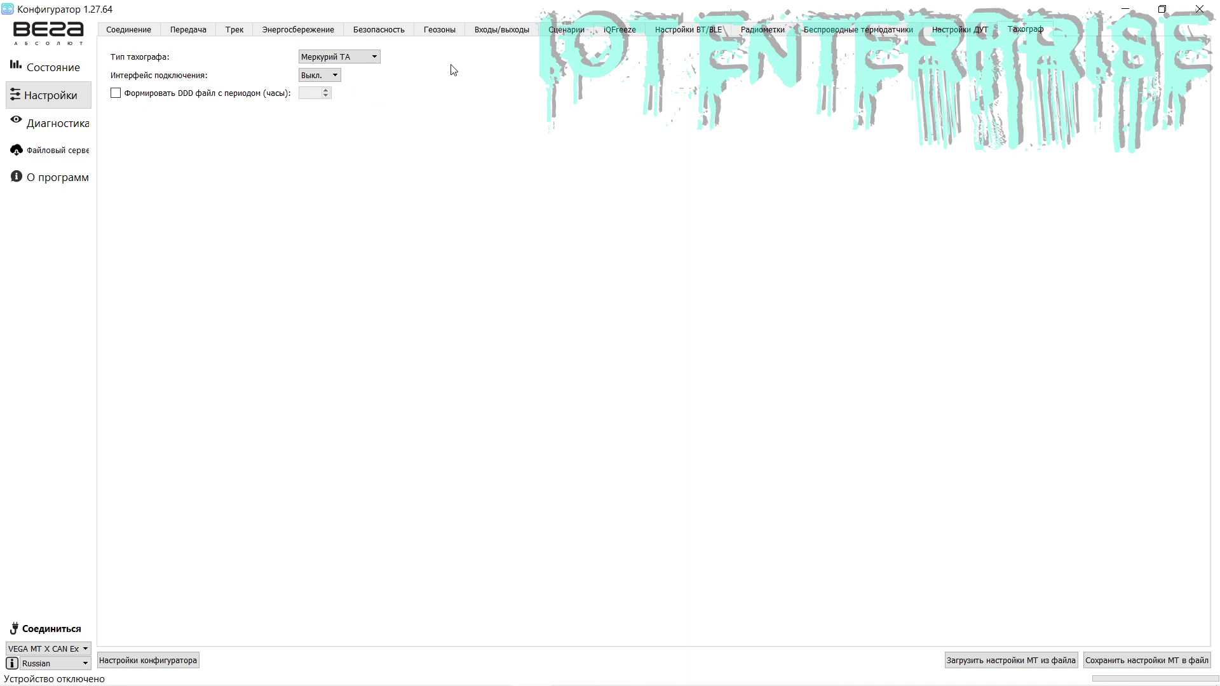
- Review the Внешняя плата расширения settings under Входы/выходы, covering external inputs 1 to 7 and the type options of input 1
{"action": "left_click", "coordinate": [518, 37]}
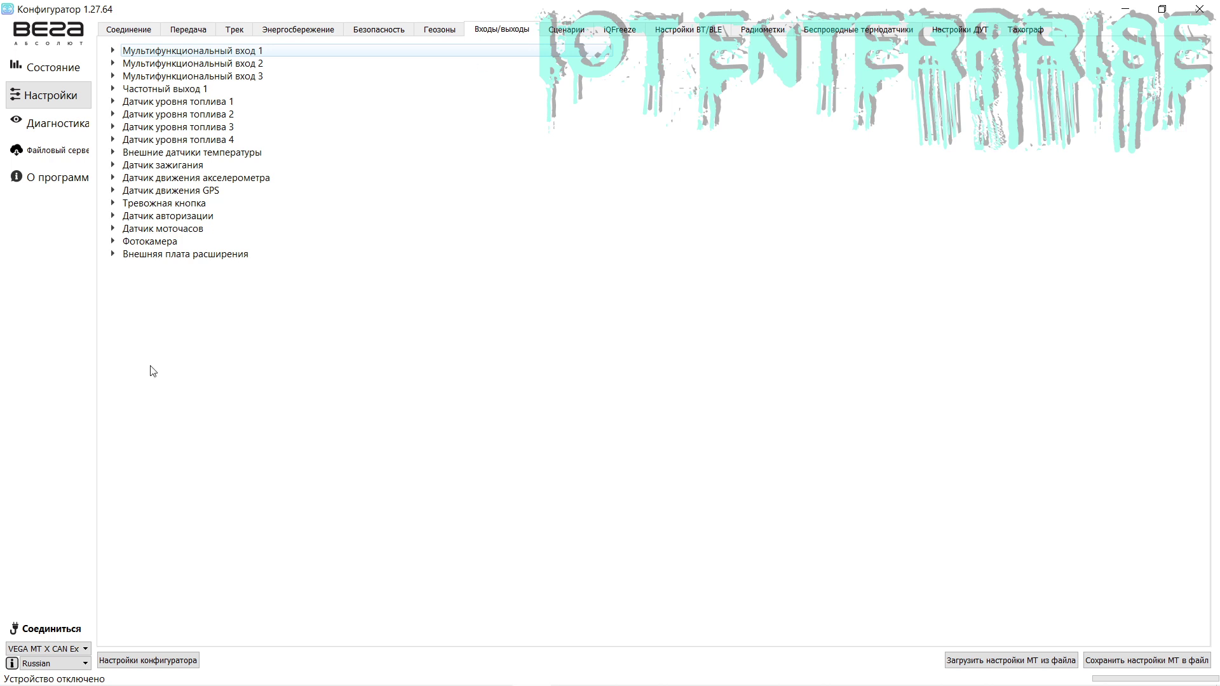
{"action": "left_click", "coordinate": [113, 254]}
{"action": "left_click", "coordinate": [127, 282]}
{"action": "left_click", "coordinate": [128, 325]}
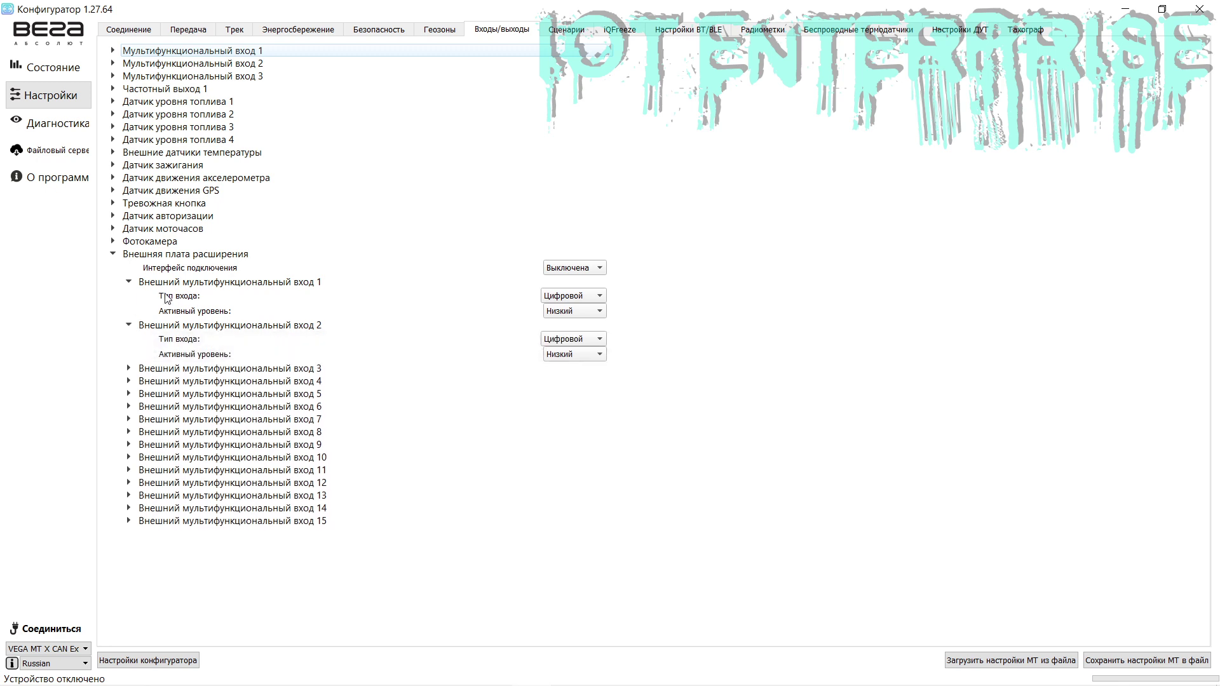
{"action": "left_click", "coordinate": [128, 370]}
{"action": "left_click", "coordinate": [128, 412]}
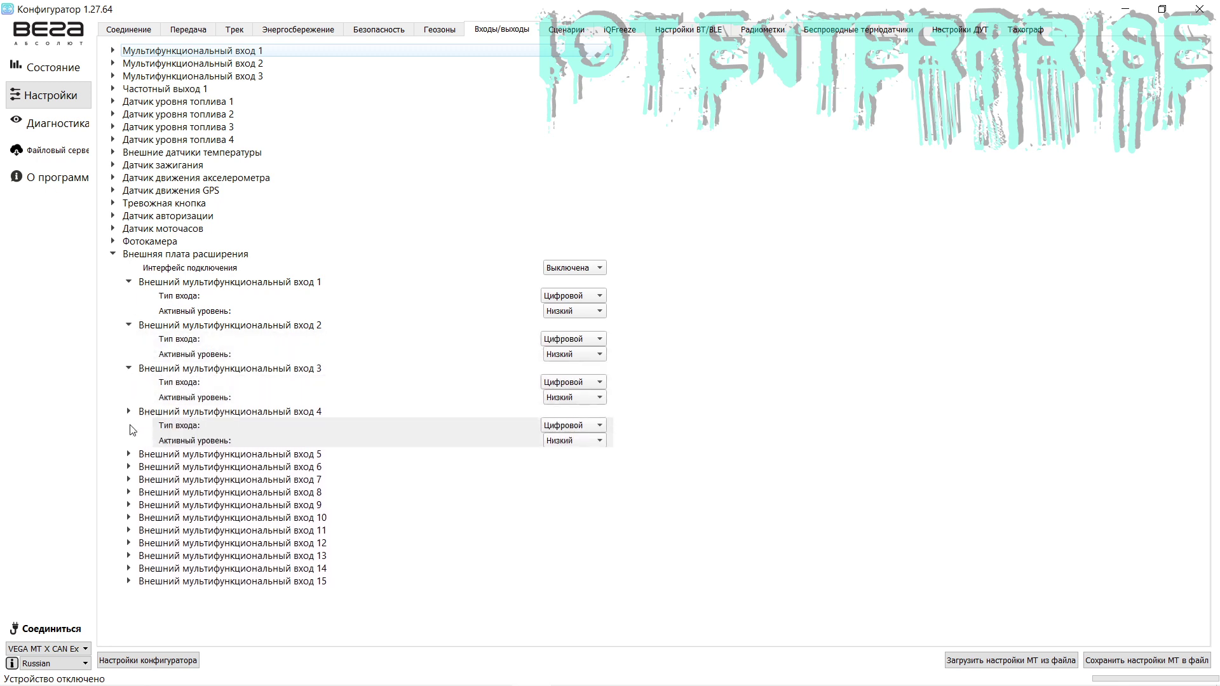
{"action": "left_click", "coordinate": [128, 454]}
{"action": "left_click", "coordinate": [129, 498]}
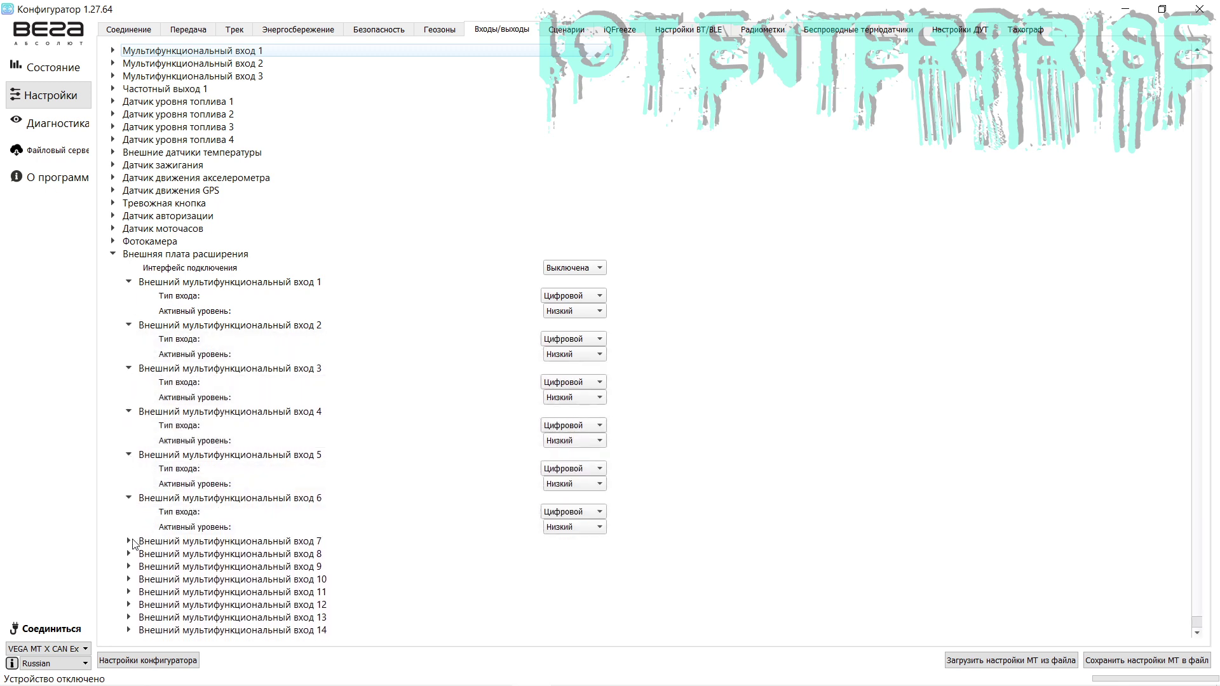
{"action": "left_click", "coordinate": [128, 541]}
{"action": "left_click", "coordinate": [559, 296]}
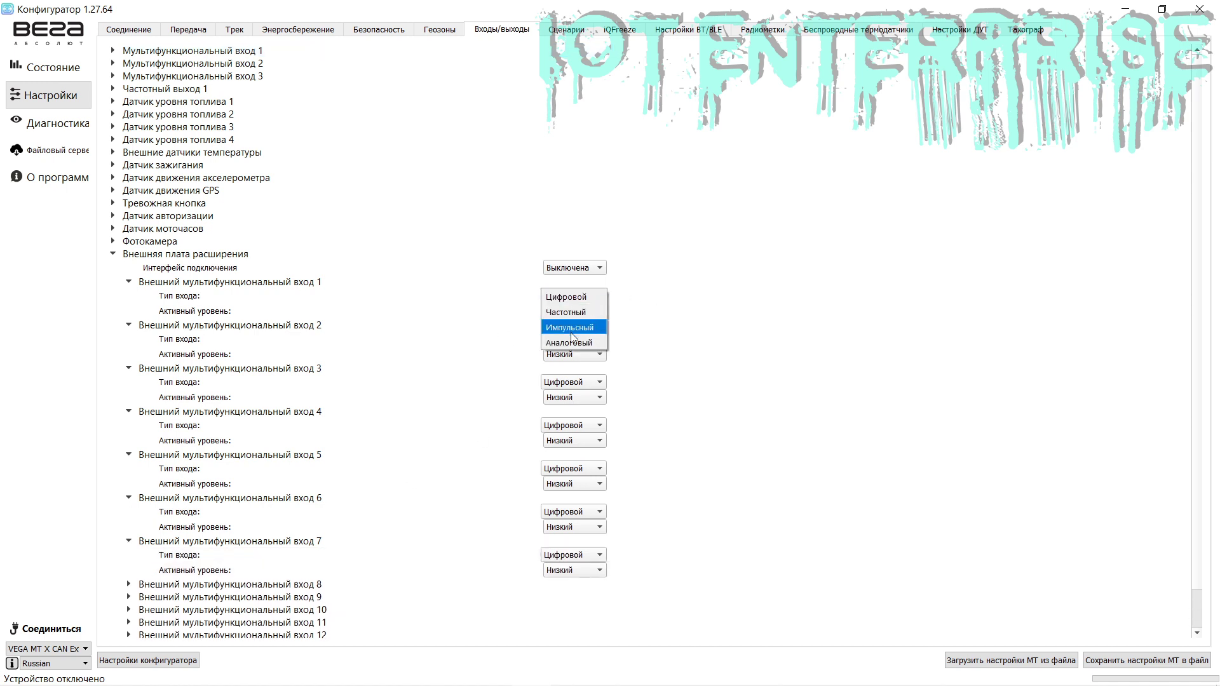
{"action": "left_click", "coordinate": [471, 299]}
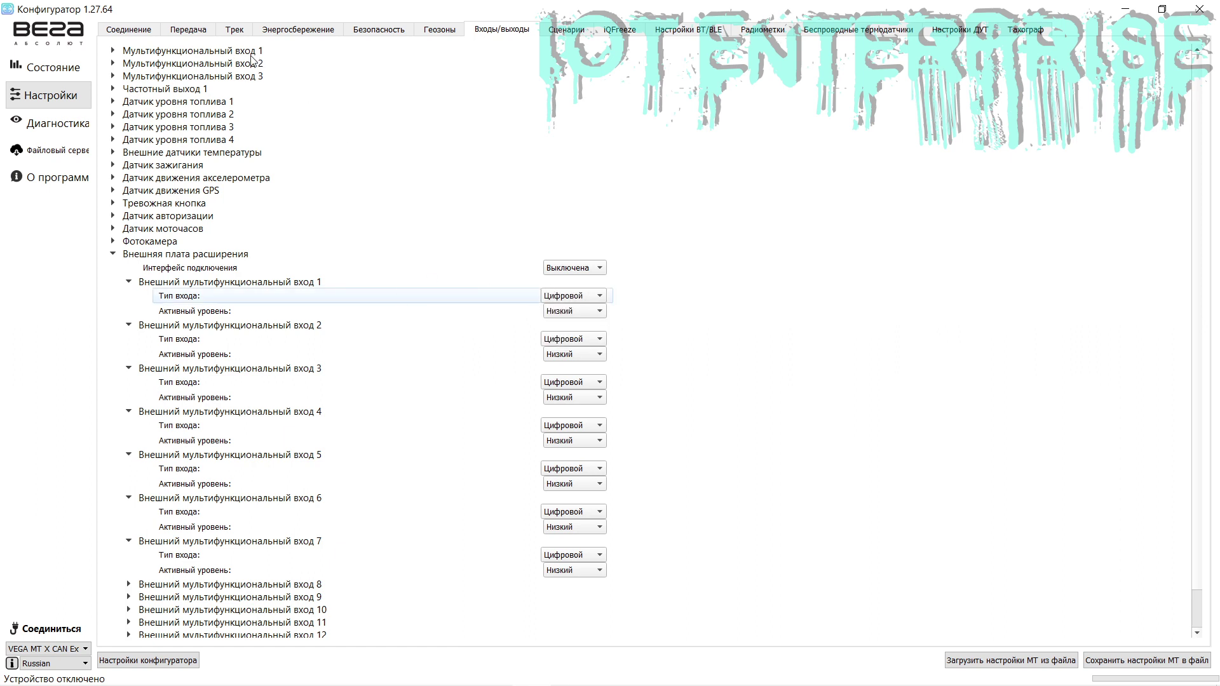
{"action": "left_click", "coordinate": [112, 254]}
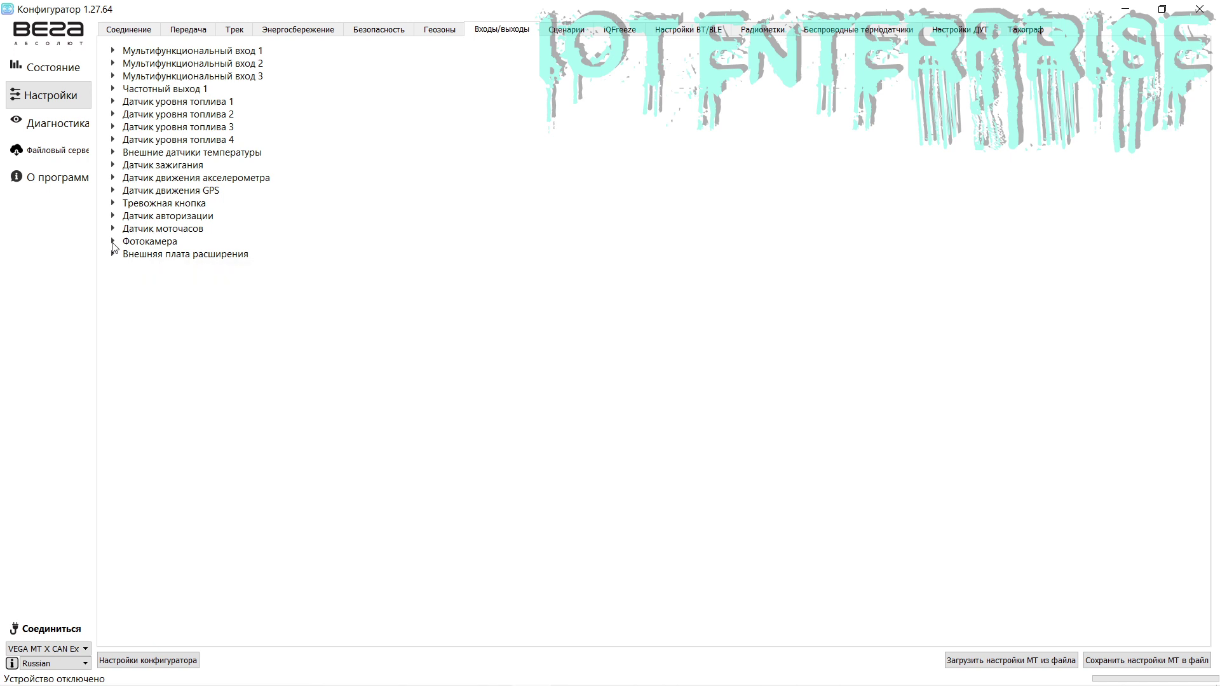
- Review the Фотокамера settings and check the interface, camera type and resolution options without changing them
{"action": "left_click", "coordinate": [112, 241]}
{"action": "left_click", "coordinate": [563, 256]}
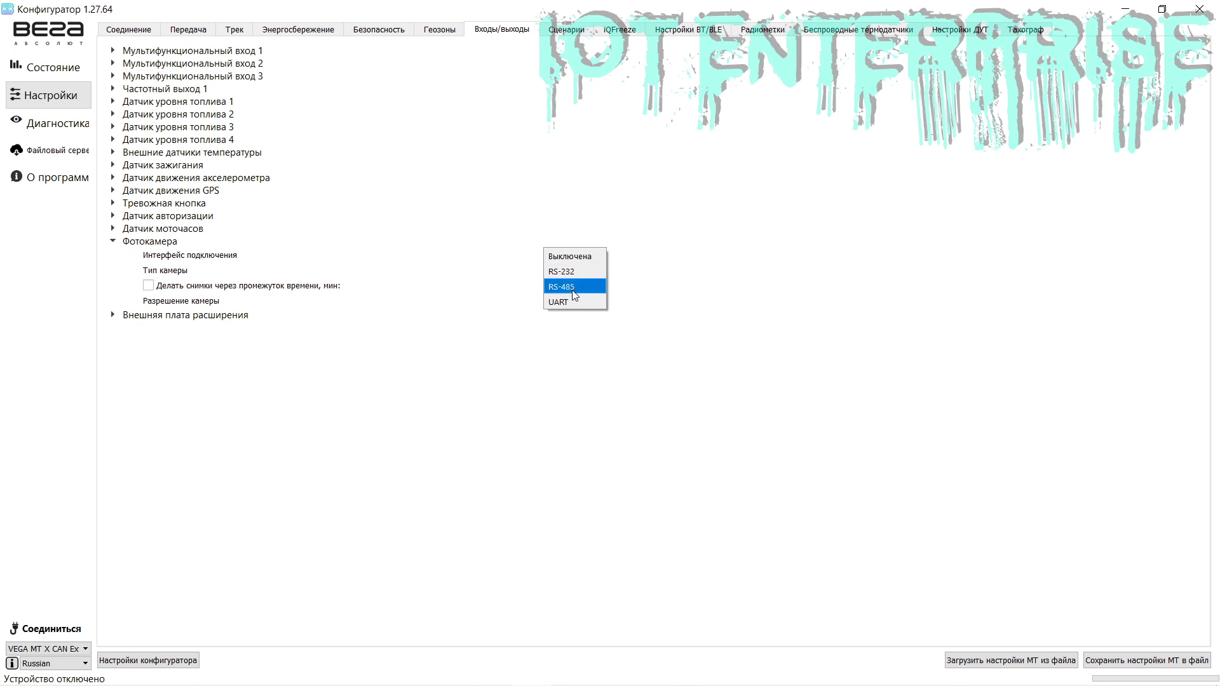
{"action": "left_click", "coordinate": [615, 303]}
{"action": "left_click", "coordinate": [579, 274]}
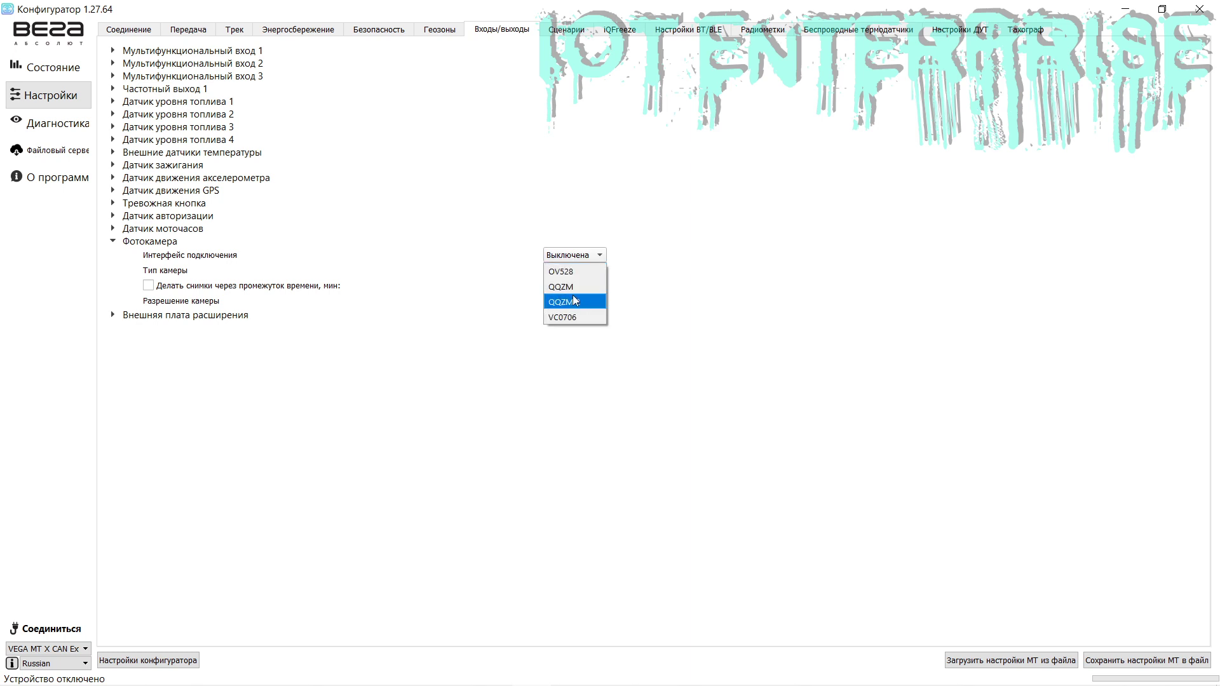
{"action": "left_click", "coordinate": [577, 376]}
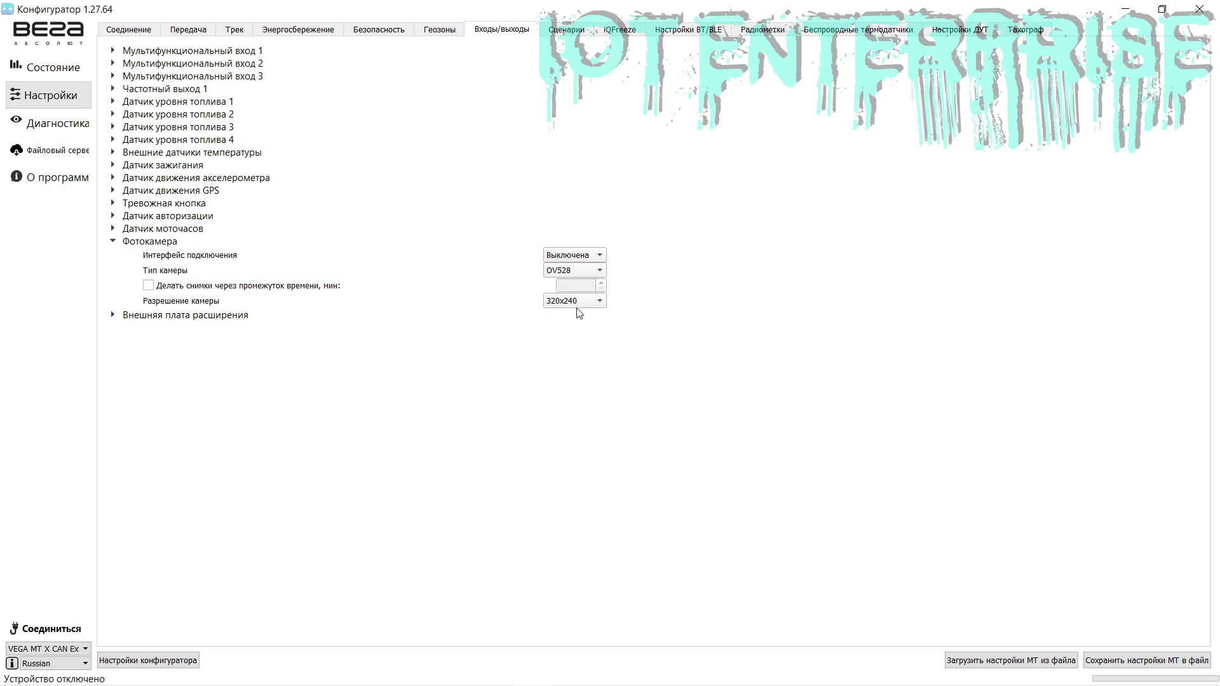
{"action": "left_click", "coordinate": [551, 303]}
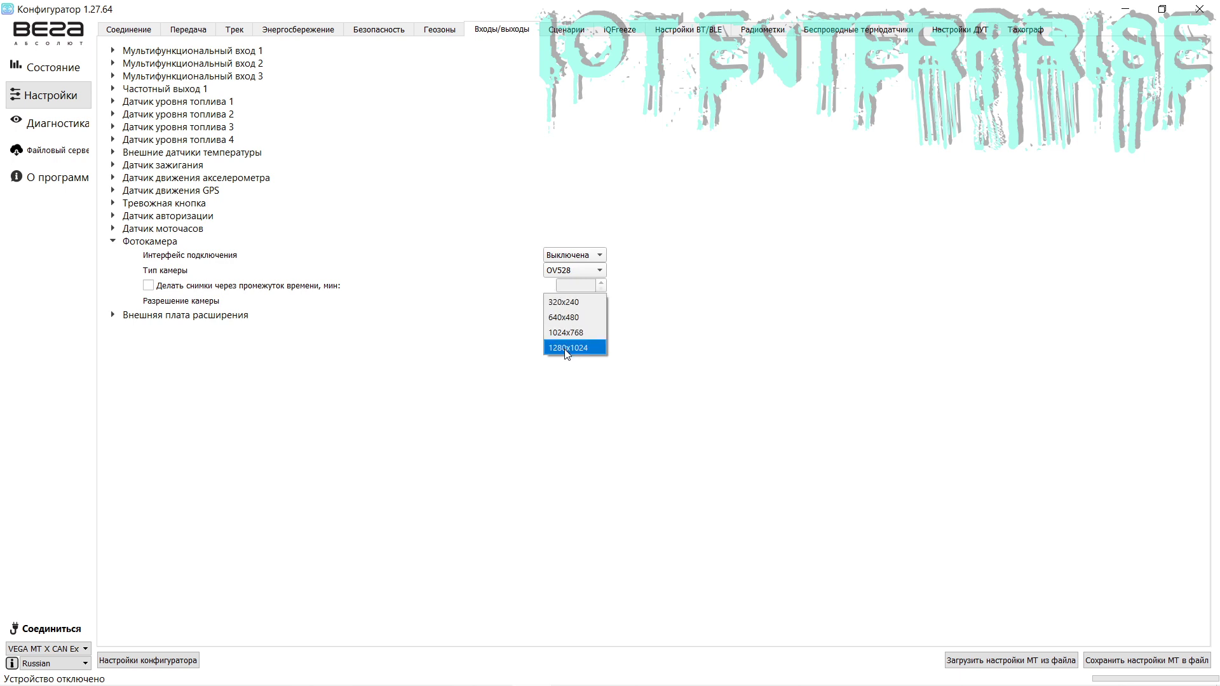
{"action": "left_click", "coordinate": [483, 330]}
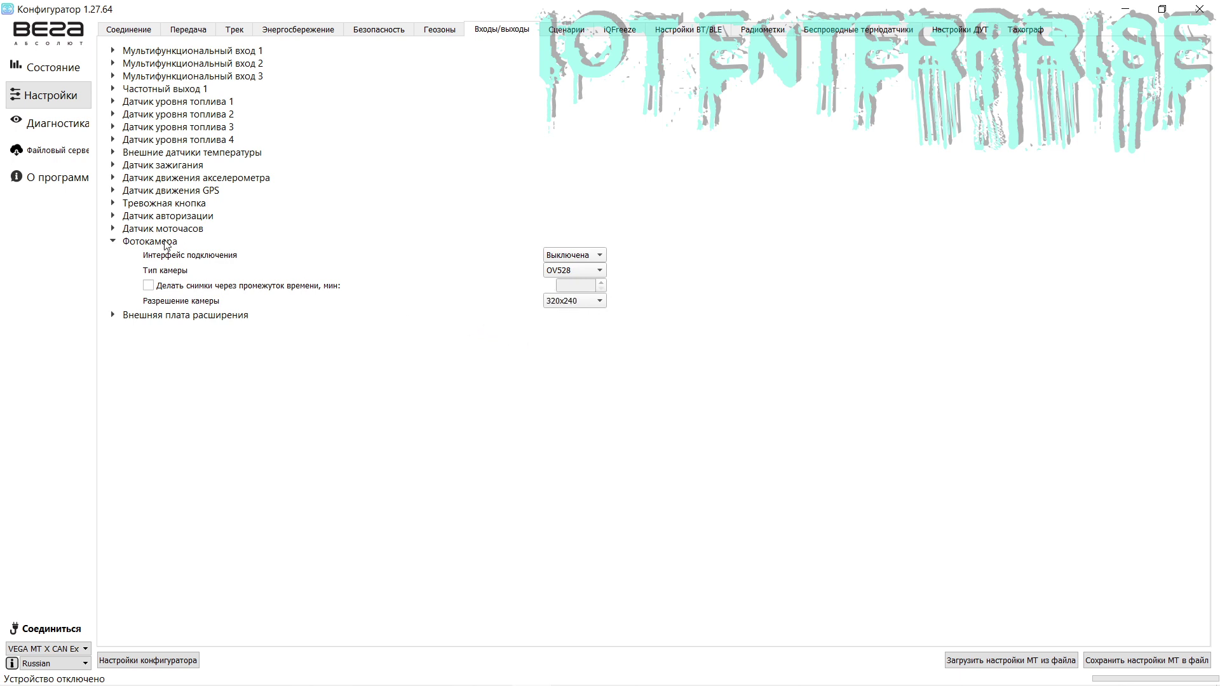
{"action": "left_click", "coordinate": [112, 241]}
- Review the Датчик моточасов and Датчик авторизации settings, and open the Тревожная кнопка section
{"action": "left_click", "coordinate": [113, 228]}
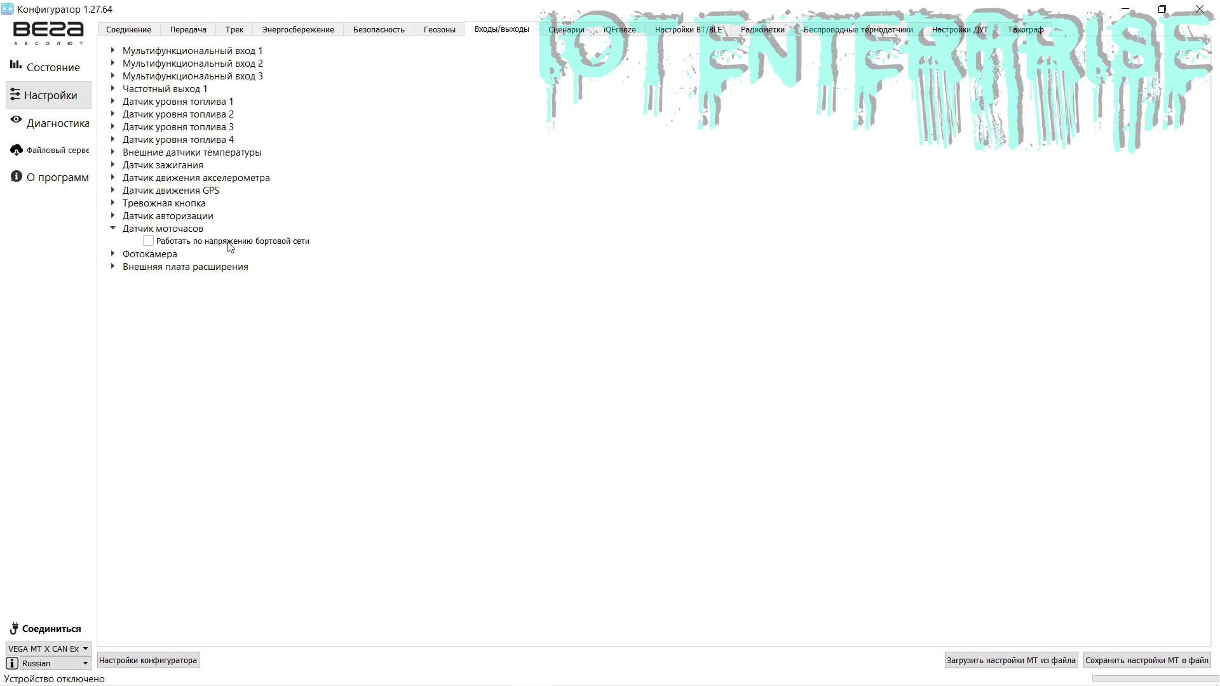
{"action": "left_click", "coordinate": [112, 215]}
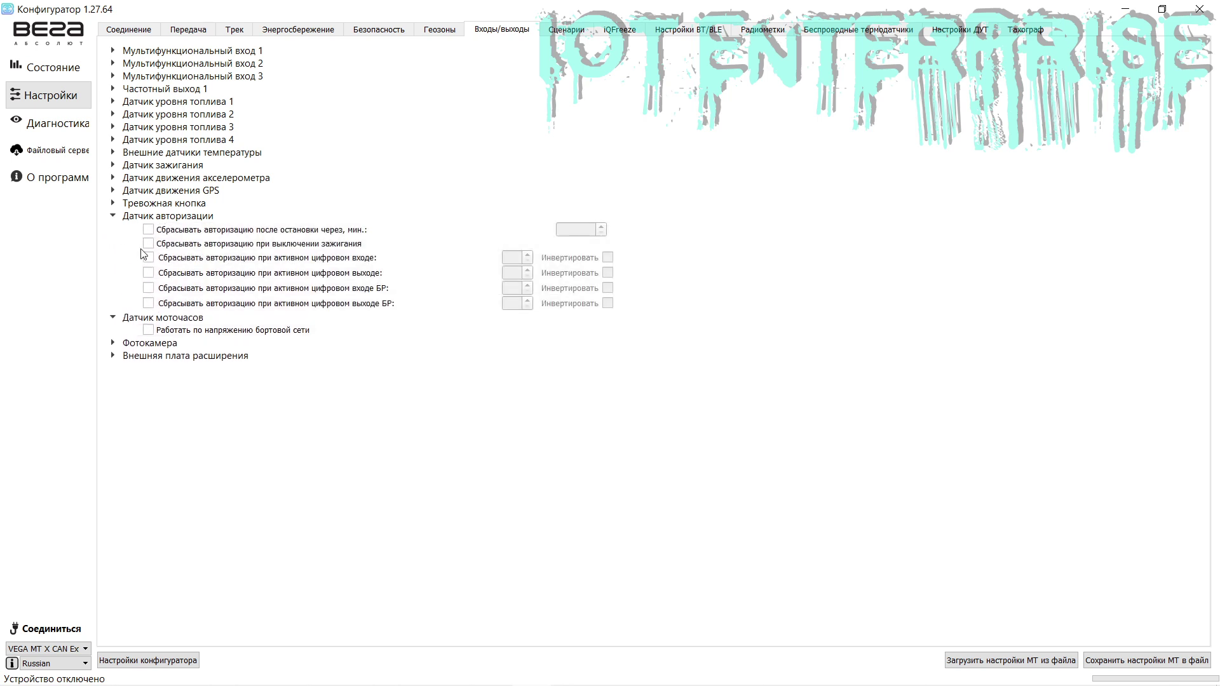
{"action": "left_click", "coordinate": [113, 204]}
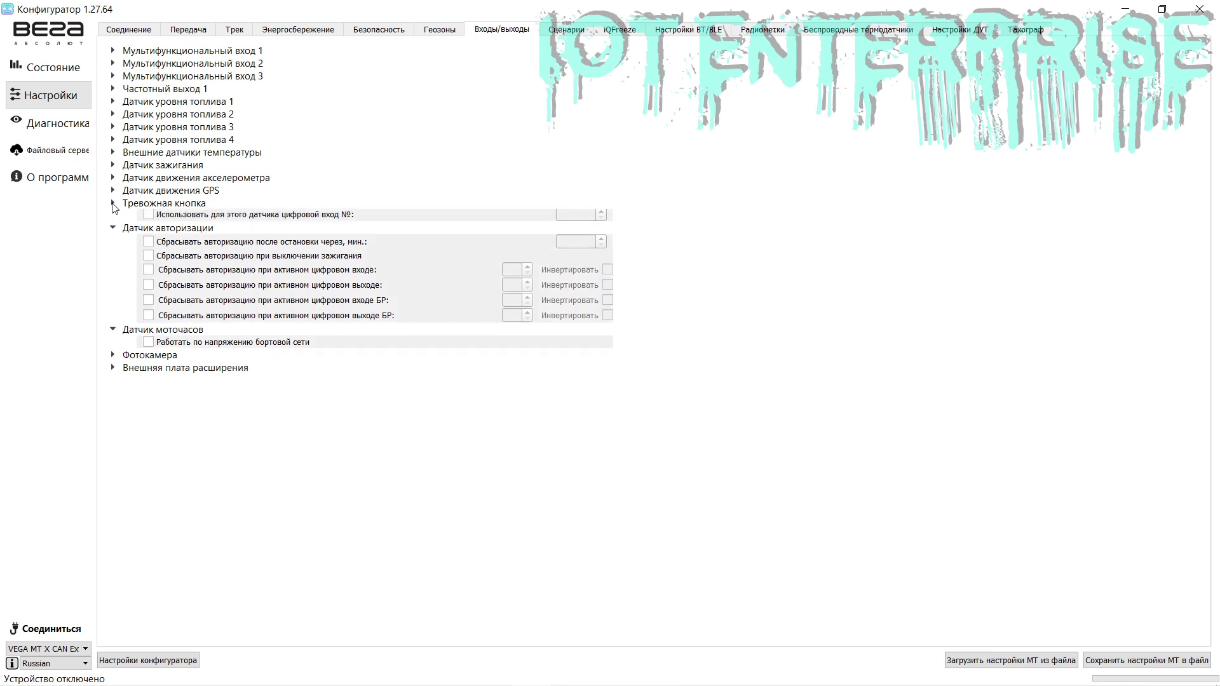
{"action": "left_click", "coordinate": [114, 231]}
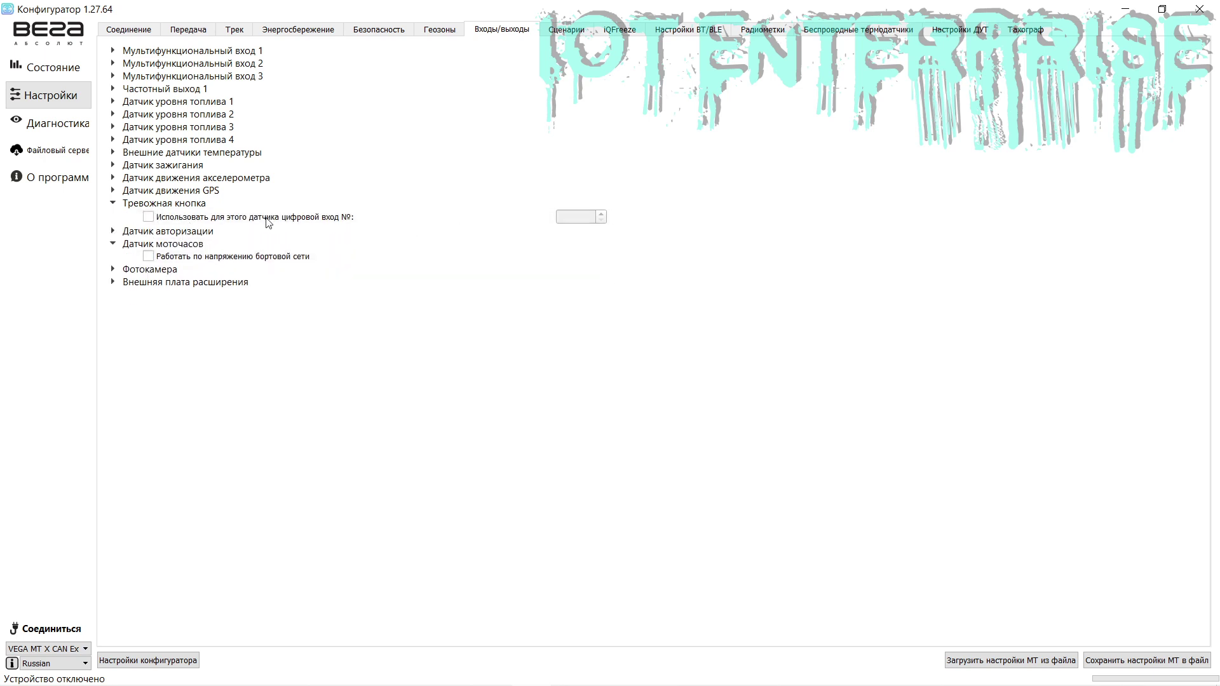
- Enable the digital input option for Тревожная кнопка and adjust its input number
{"action": "left_click", "coordinate": [148, 217]}
{"action": "left_click", "coordinate": [571, 220]}
{"action": "left_click", "coordinate": [148, 216]}
{"action": "left_click", "coordinate": [149, 217]}
{"action": "left_click", "coordinate": [601, 215]}
{"action": "left_click", "coordinate": [113, 203]}
- Review the settings of the GPS motion sensor, the accelerometer motion sensor and Датчик зажигания
{"action": "left_click", "coordinate": [112, 191]}
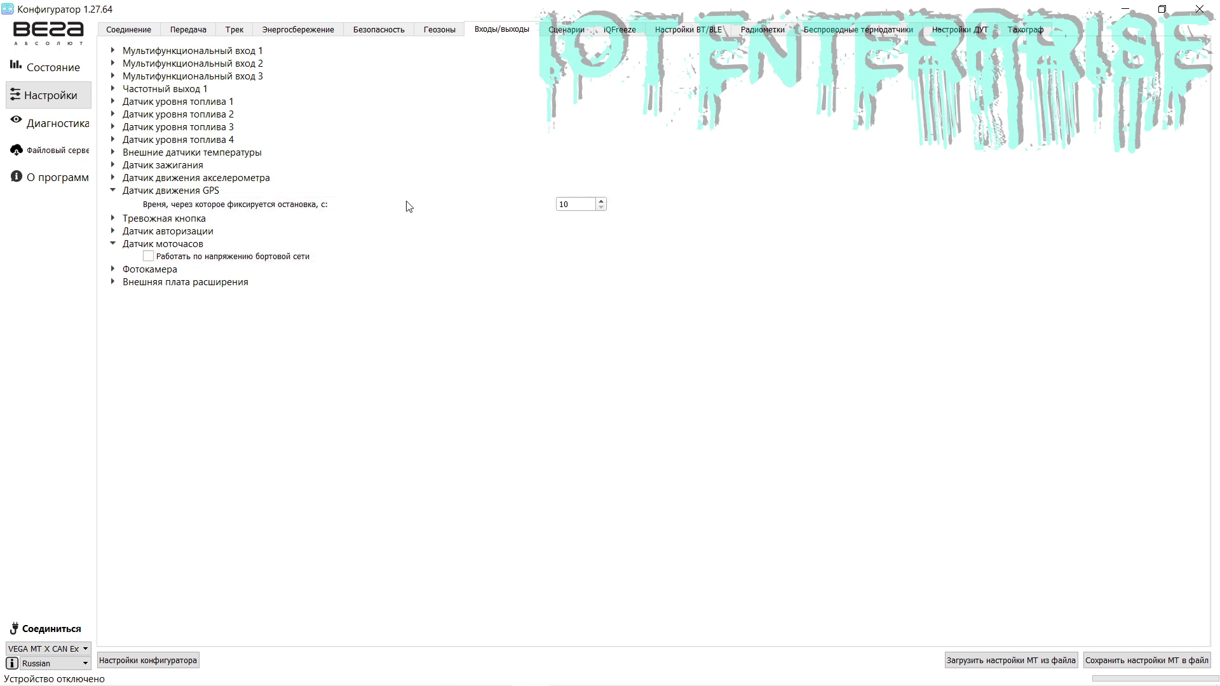
{"action": "double_click", "coordinate": [576, 204]}
{"action": "left_click", "coordinate": [113, 178]}
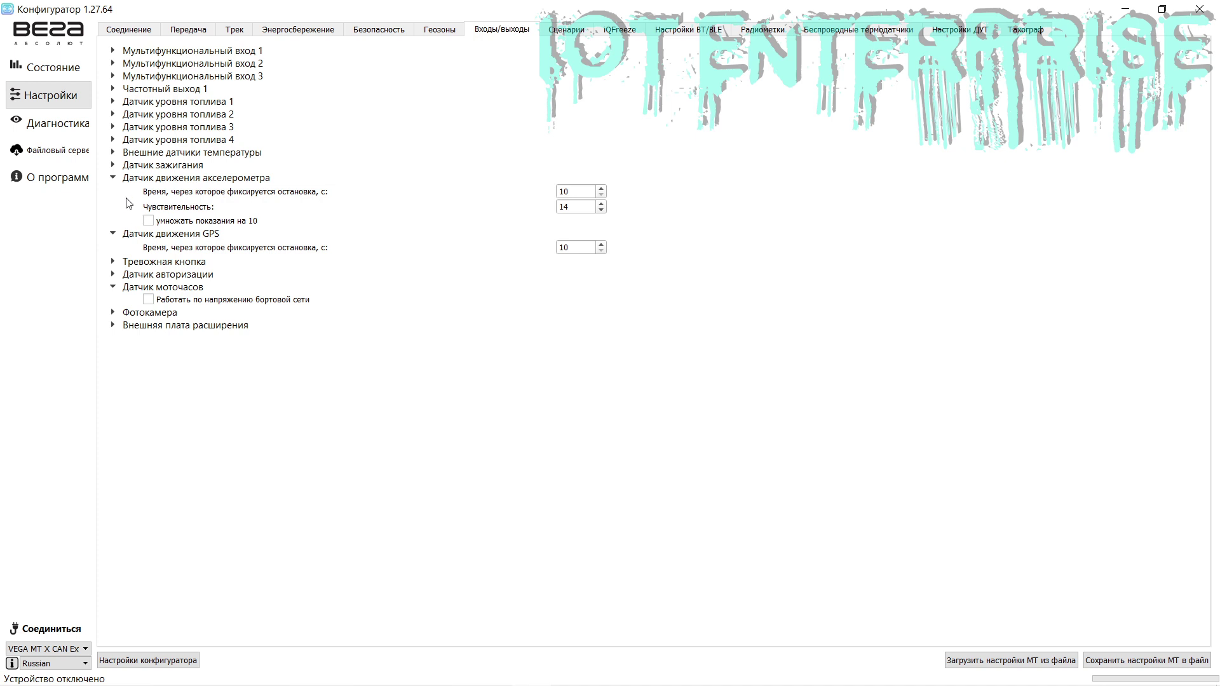
{"action": "left_click", "coordinate": [113, 166]}
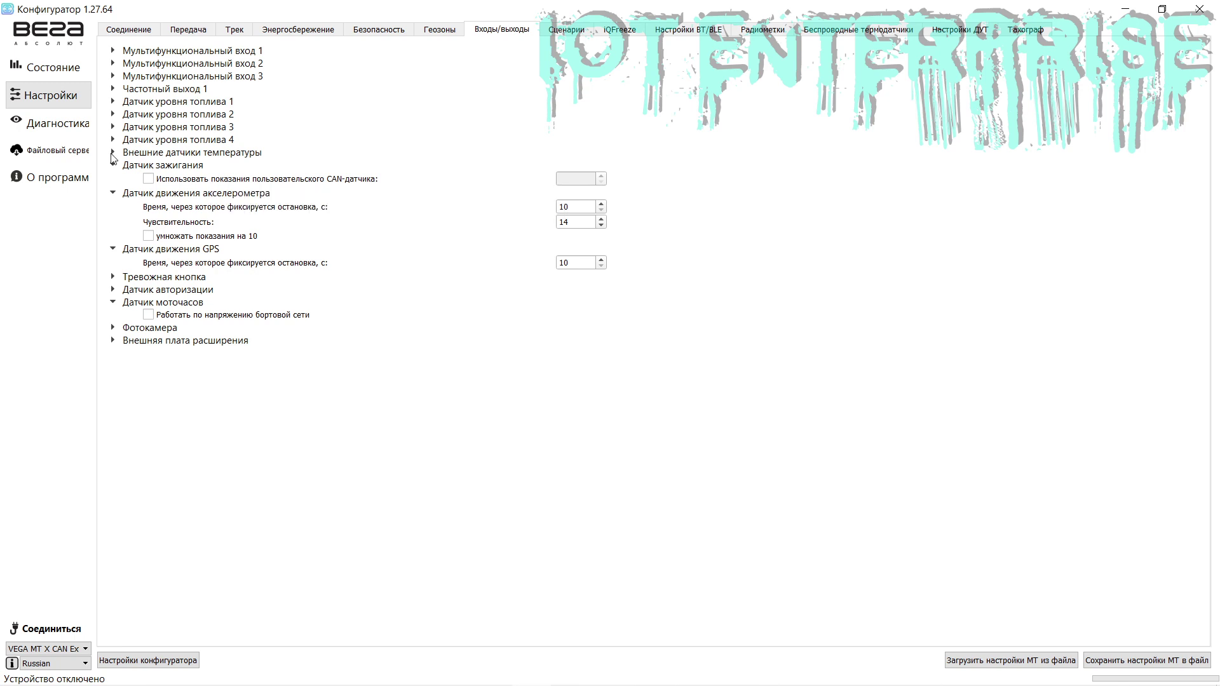
- Review the Внешние датчики температуры list with the other expanded sensor sections collapsed
{"action": "left_click", "coordinate": [112, 153]}
{"action": "left_click", "coordinate": [113, 353]}
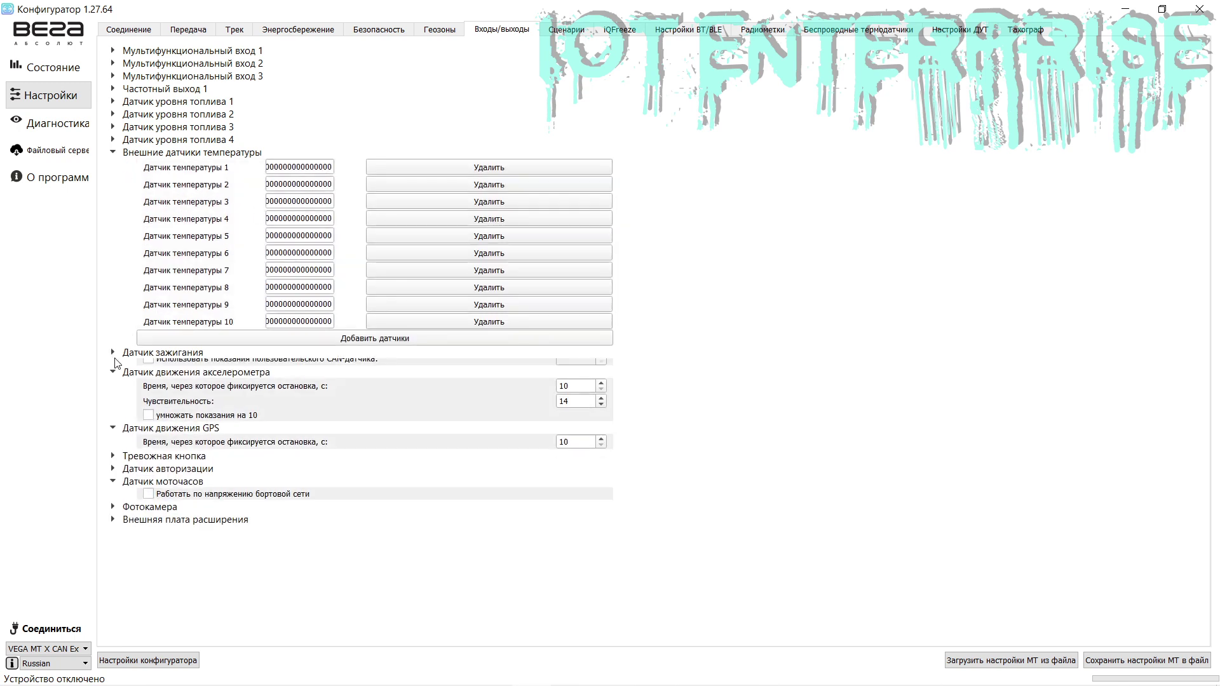
{"action": "left_click", "coordinate": [112, 371]}
{"action": "left_click", "coordinate": [112, 377]}
{"action": "left_click", "coordinate": [114, 419]}
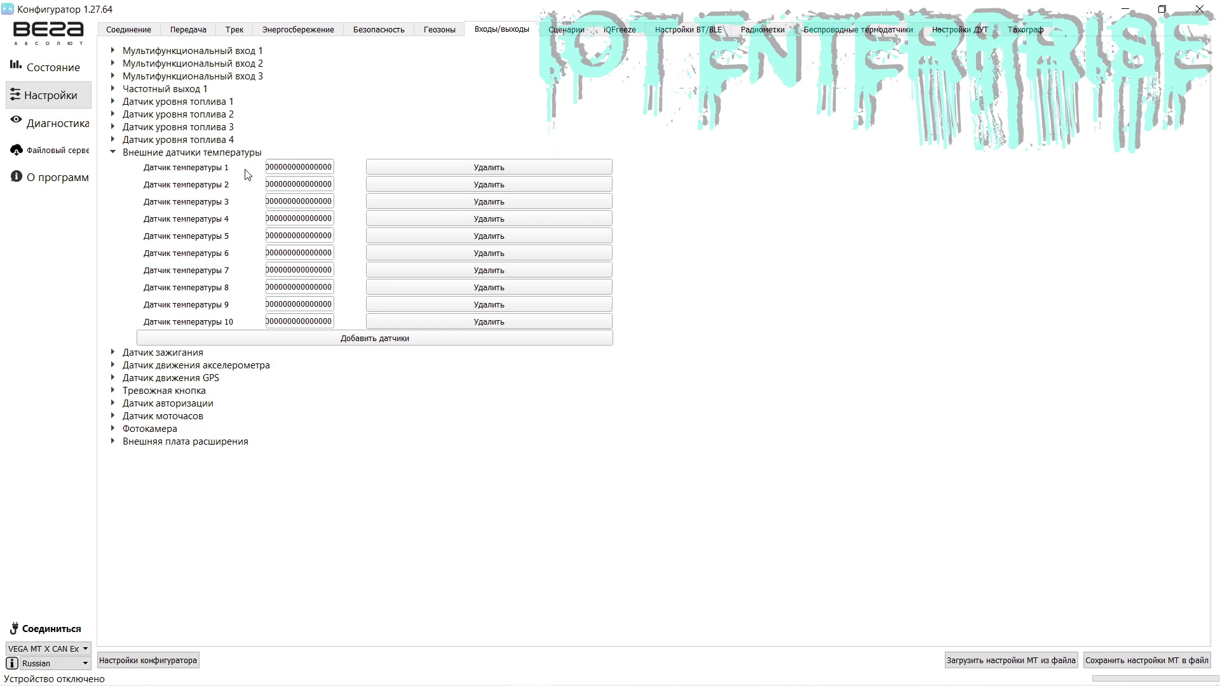
{"action": "left_click", "coordinate": [113, 152]}
- Review the sensor type and bus address settings of Датчик уровня топлива 1 to 4
{"action": "left_click", "coordinate": [113, 139]}
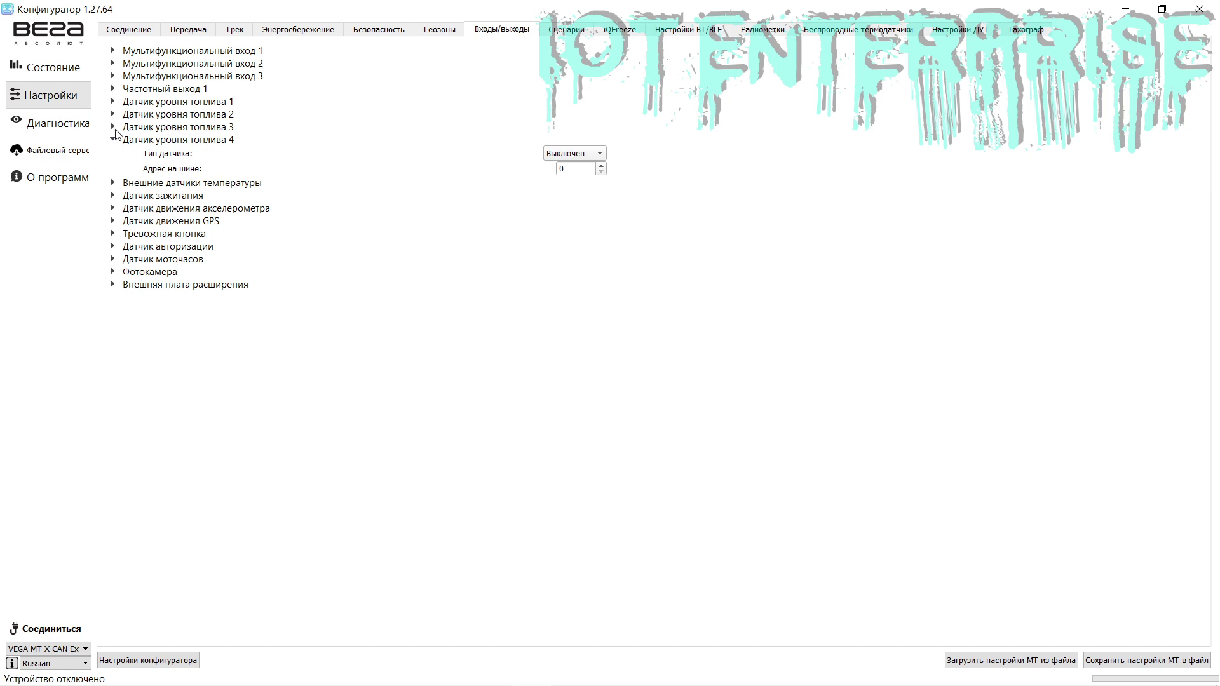
{"action": "left_click", "coordinate": [113, 127]}
{"action": "left_click", "coordinate": [113, 114]}
{"action": "left_click", "coordinate": [114, 102]}
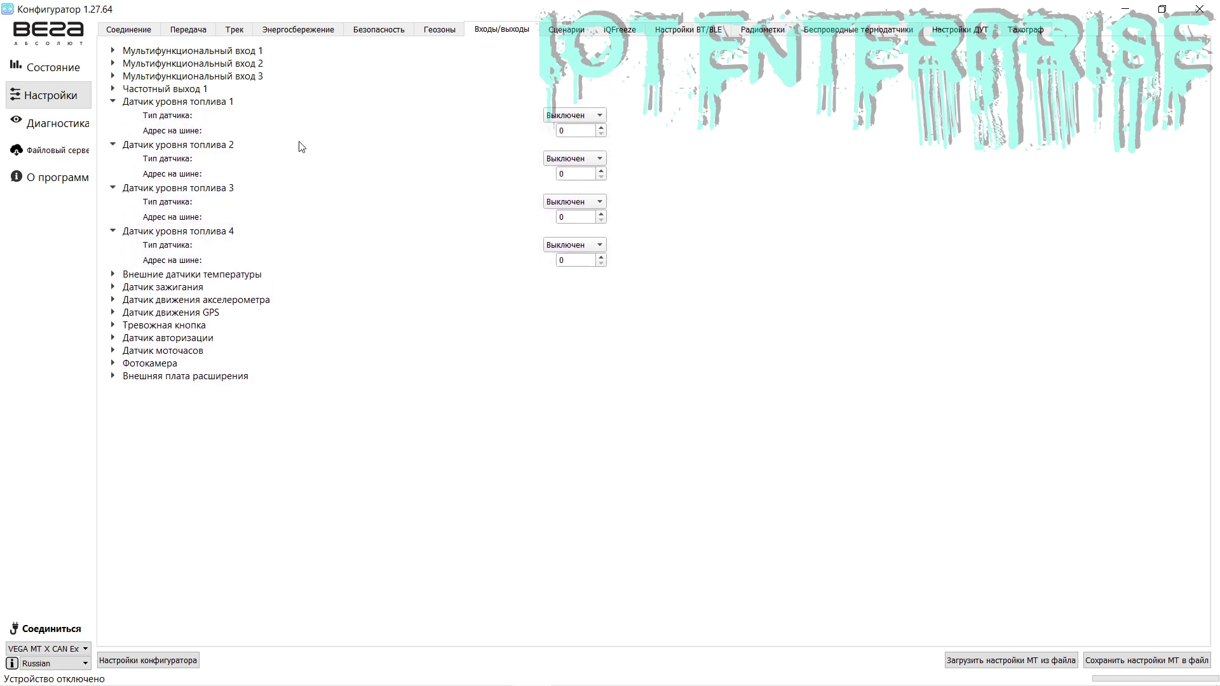
{"action": "mouse_move", "coordinate": [178, 115]}
{"action": "left_click", "coordinate": [112, 102]}
{"action": "left_click", "coordinate": [112, 114]}
{"action": "left_click", "coordinate": [113, 127]}
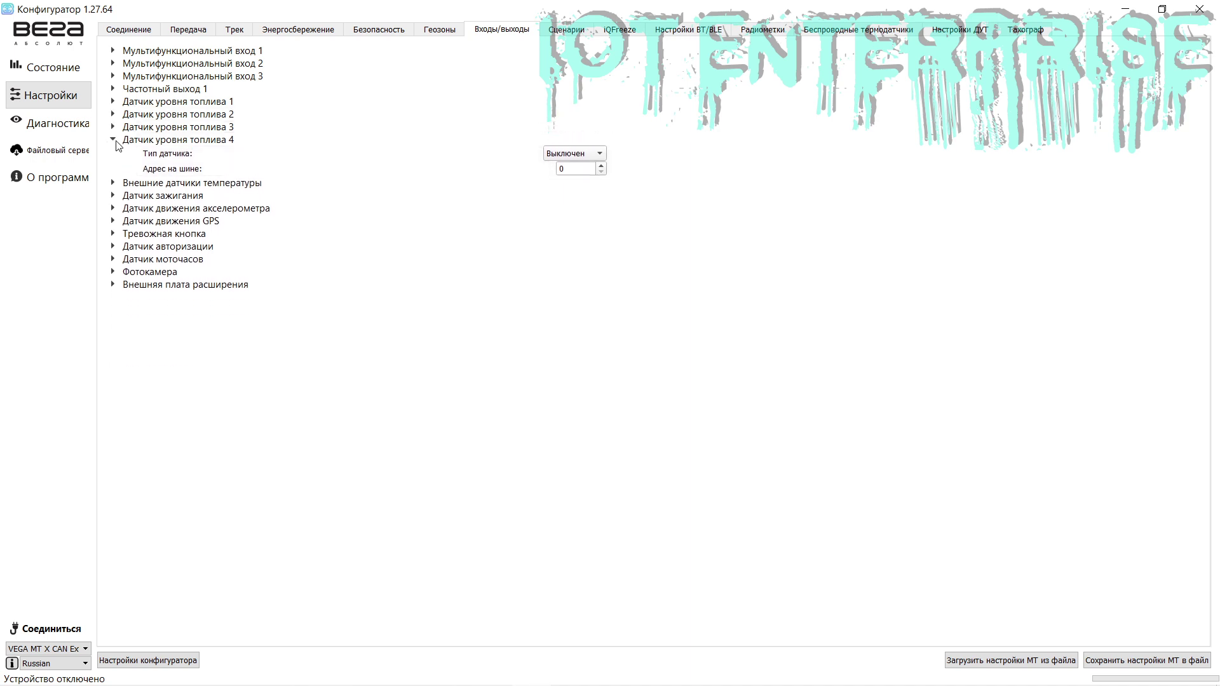
{"action": "left_click", "coordinate": [115, 142]}
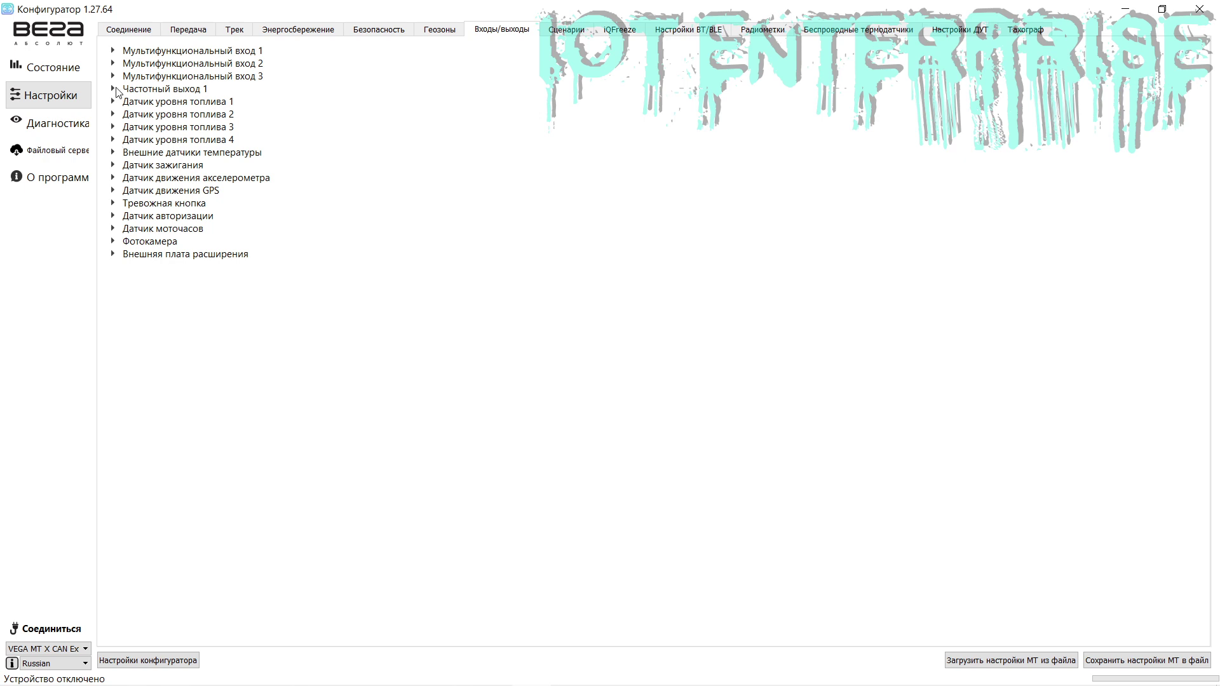
- Try assigning a digital output to Частотный выход 1 with different output numbers, and disable the option again
{"action": "left_click", "coordinate": [116, 89]}
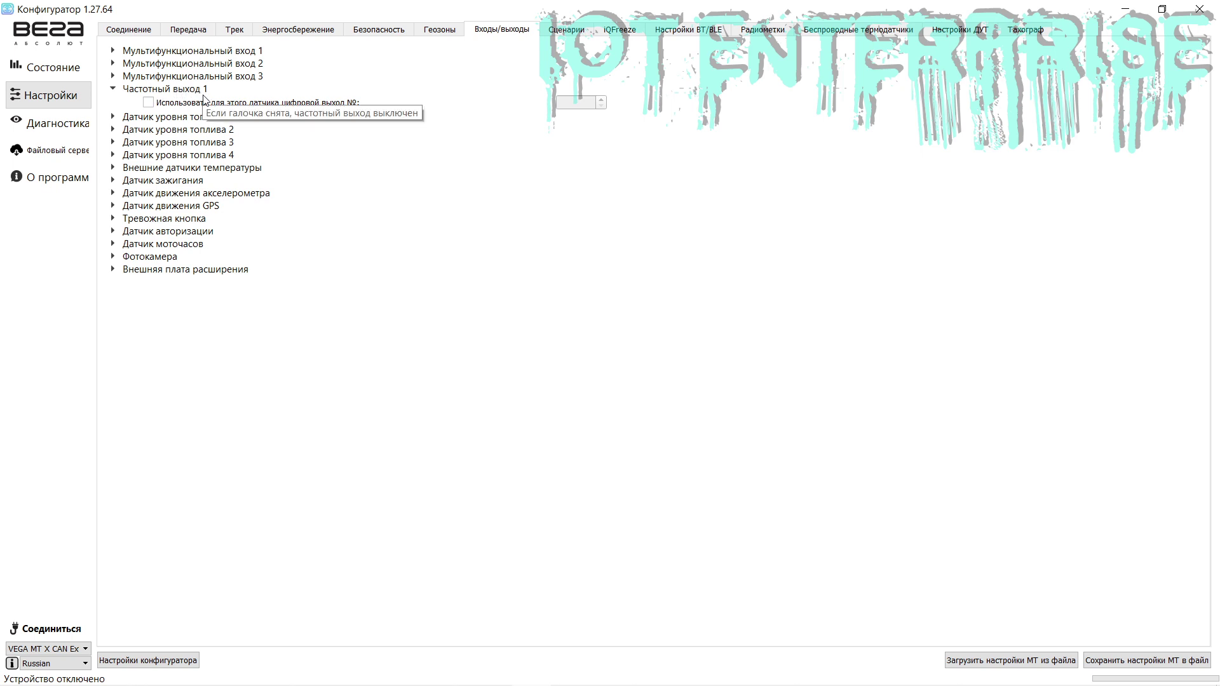
{"action": "left_click", "coordinate": [156, 103]}
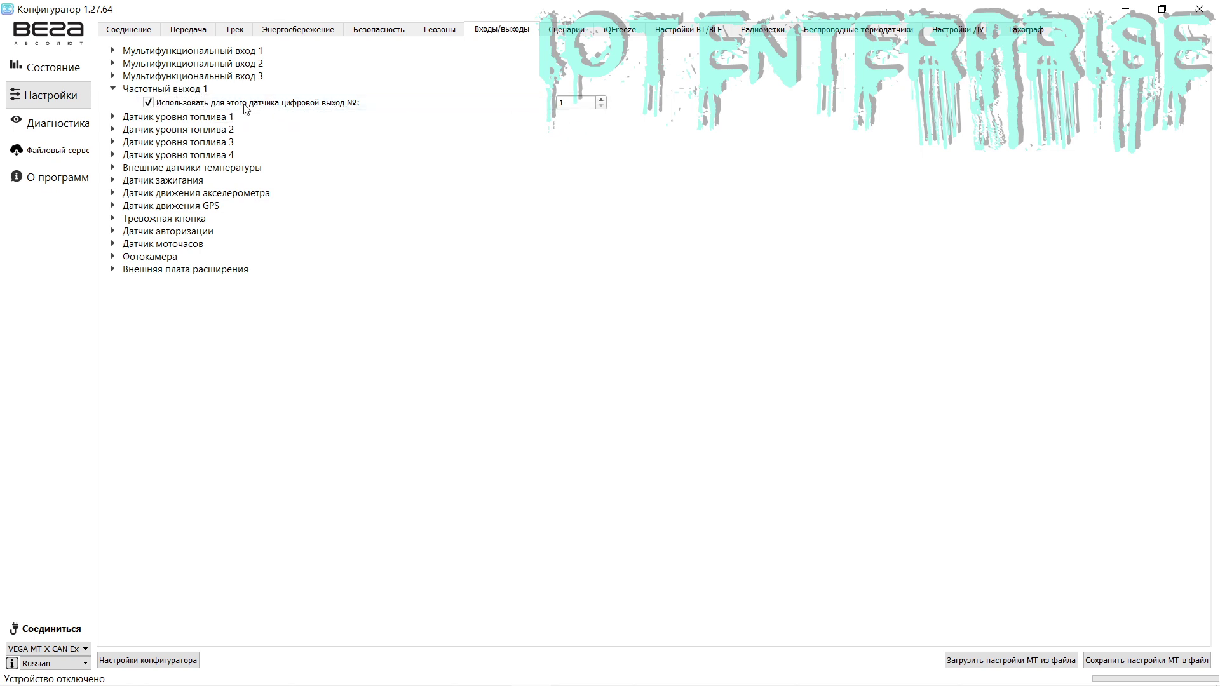
{"action": "left_click", "coordinate": [599, 99]}
{"action": "left_click", "coordinate": [600, 99]}
{"action": "left_click", "coordinate": [600, 105]}
{"action": "left_click", "coordinate": [150, 104]}
{"action": "left_click", "coordinate": [113, 89]}
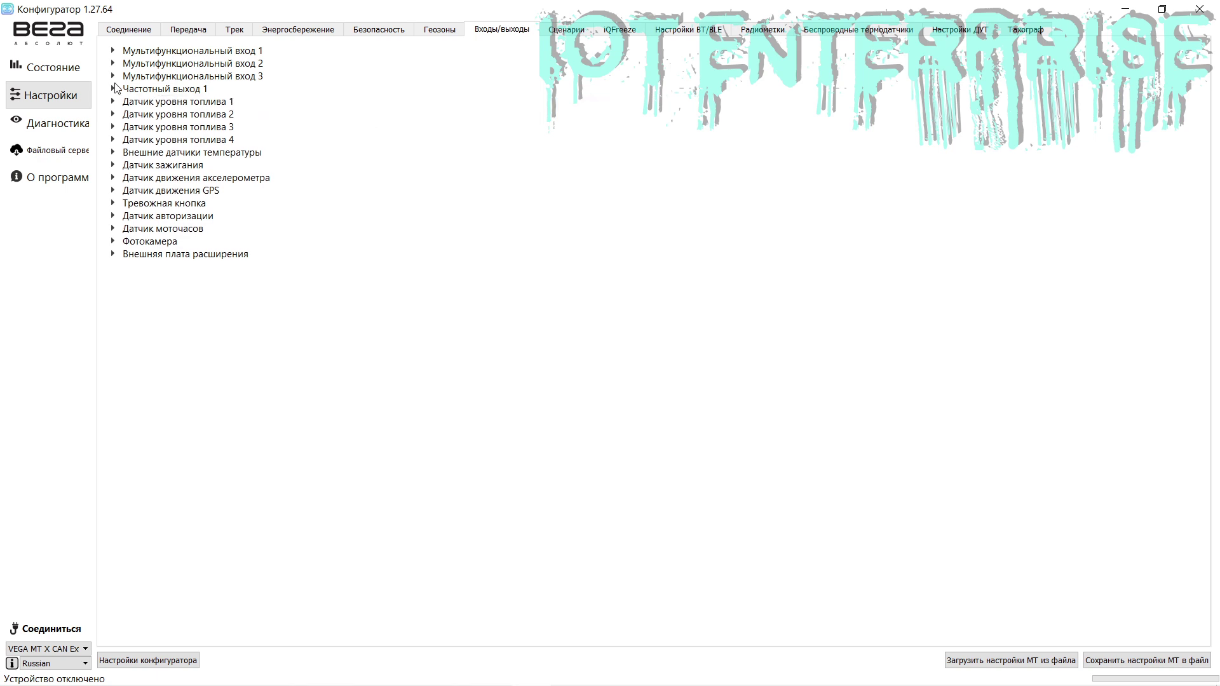
{"action": "left_click", "coordinate": [114, 90]}
{"action": "left_click", "coordinate": [114, 90]}
- Show the settings of Мультифункциональный вход 1 to 3 and set the type of input 1 to Аналоговый
{"action": "left_click", "coordinate": [113, 76]}
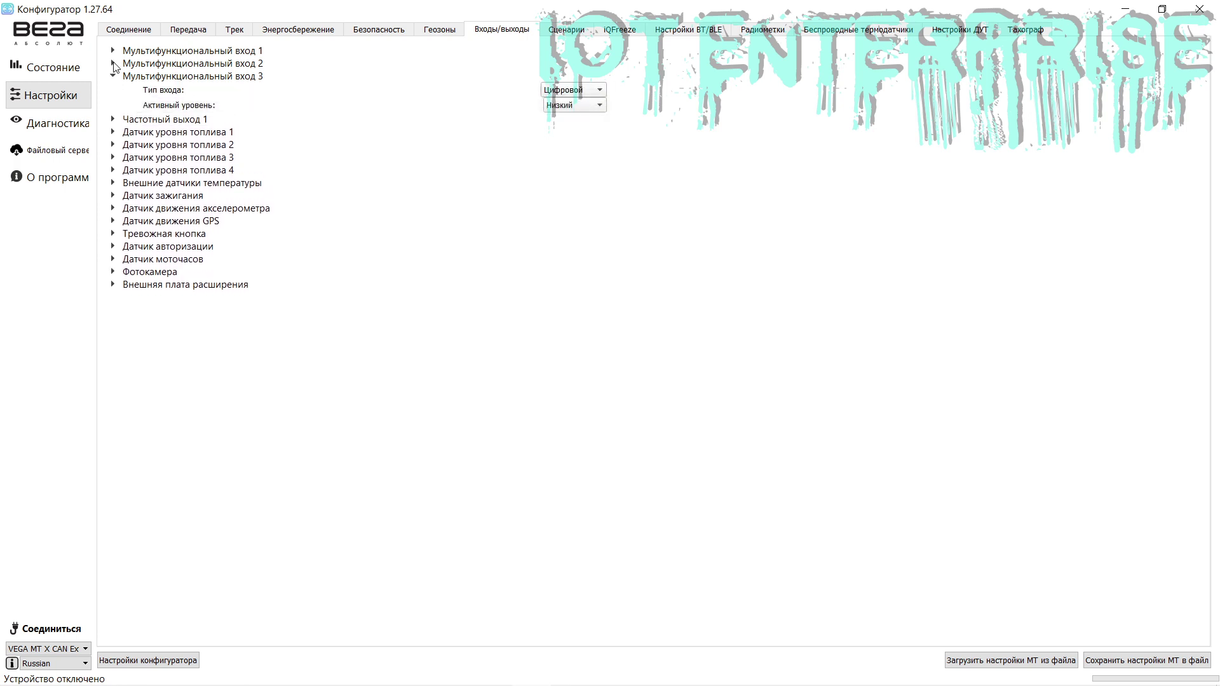
{"action": "left_click", "coordinate": [113, 64]}
{"action": "left_click", "coordinate": [113, 51]}
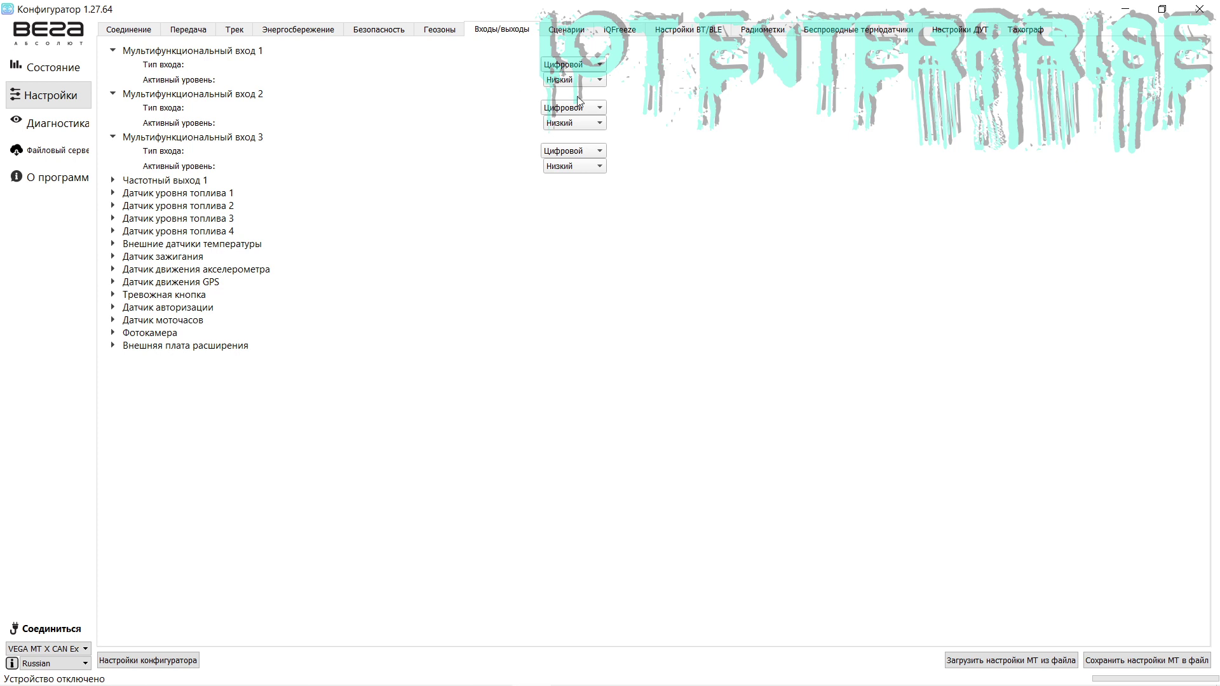
{"action": "left_click", "coordinate": [597, 65]}
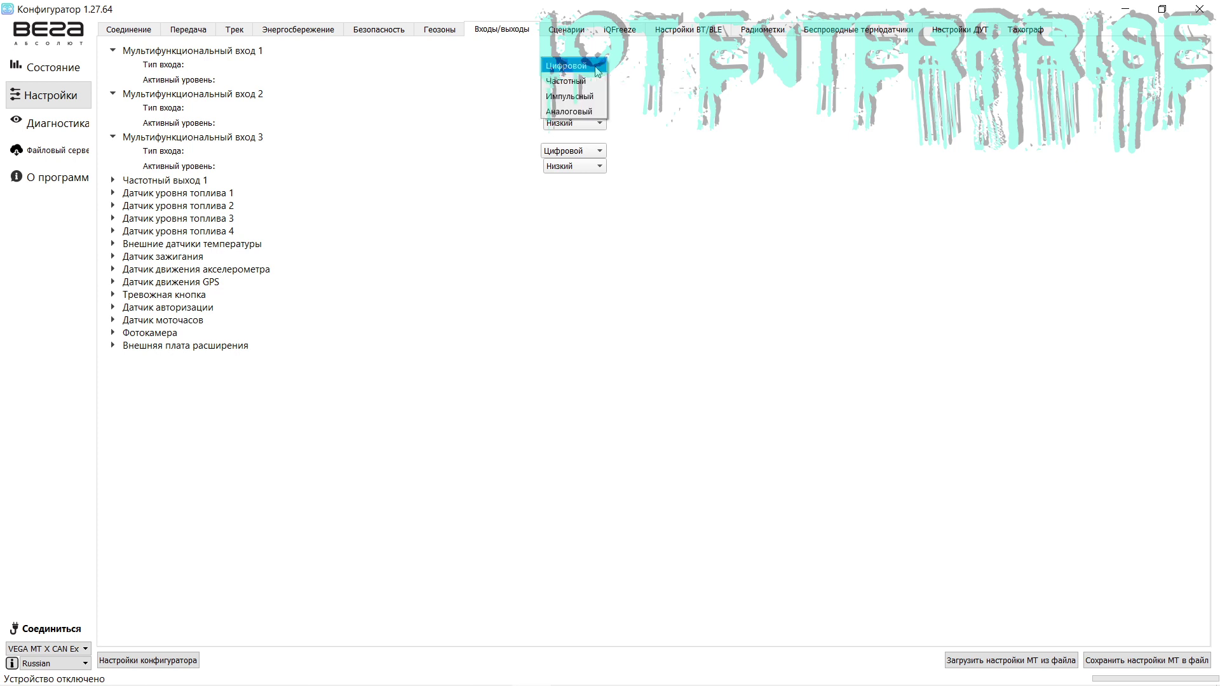
{"action": "left_click", "coordinate": [574, 111]}
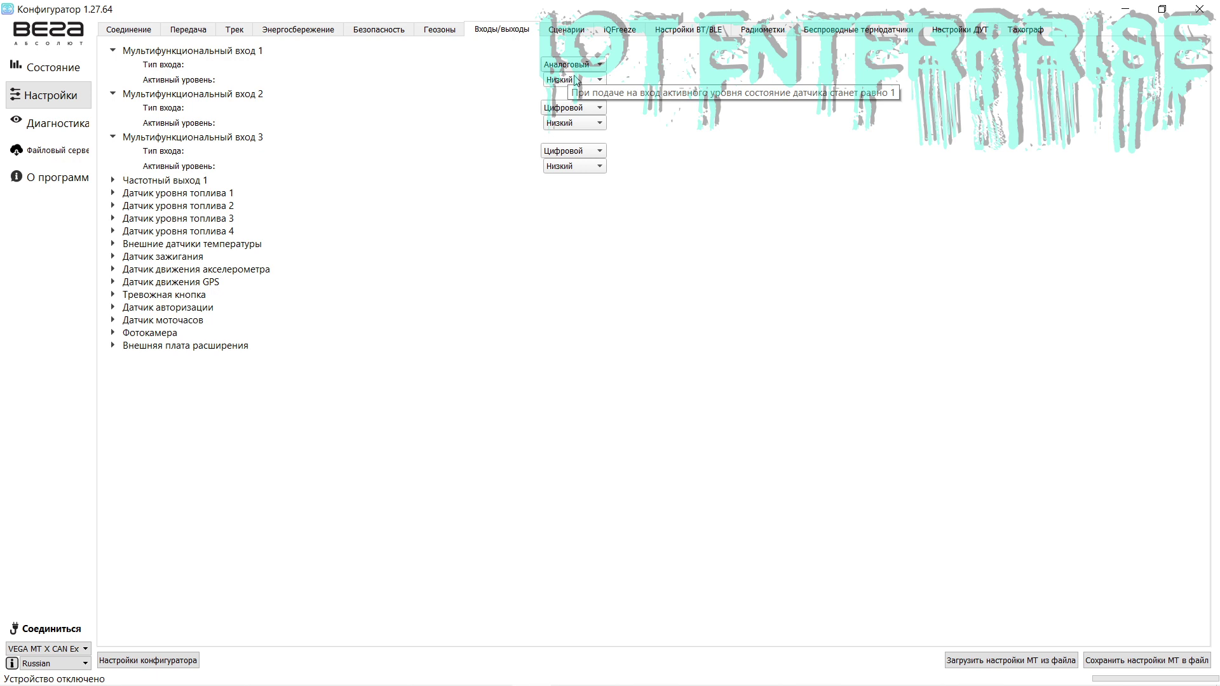
- Try the Низкий and Высокий active levels for Мультифункциональный вход 1 with the Аналоговый type, ending on Высокий
{"action": "left_click", "coordinate": [575, 80]}
{"action": "left_click", "coordinate": [575, 95]}
{"action": "left_click", "coordinate": [575, 81]}
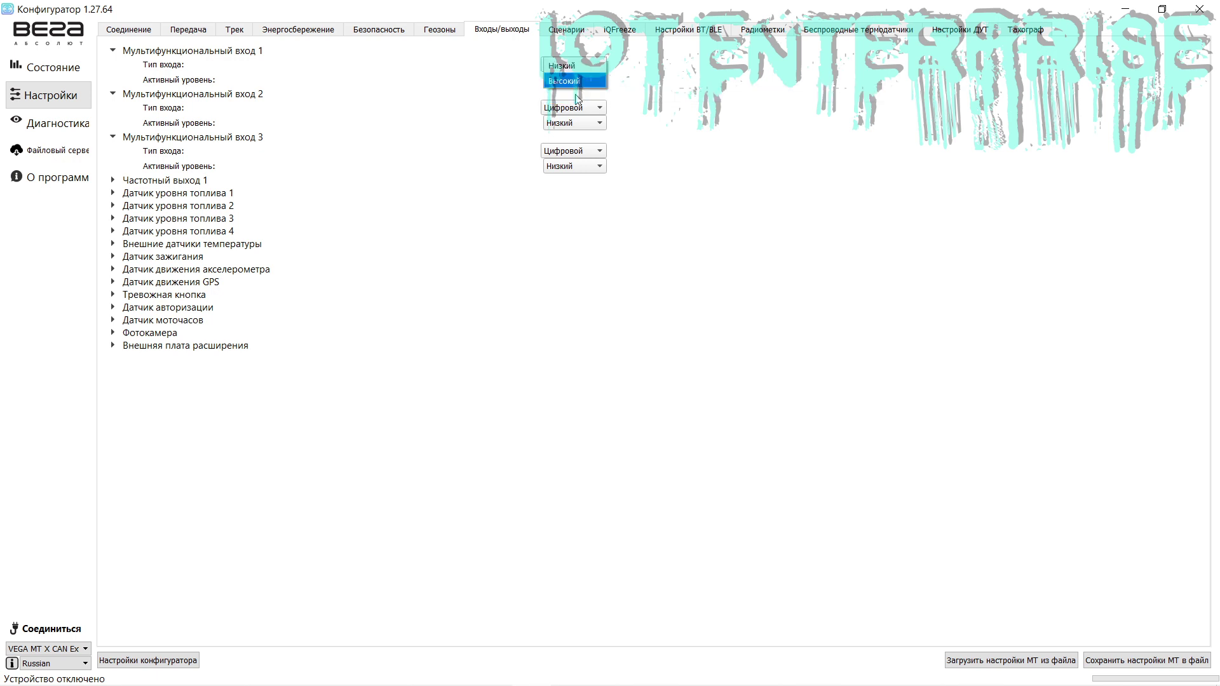
{"action": "left_click", "coordinate": [575, 80]}
{"action": "left_click", "coordinate": [570, 89]}
{"action": "left_click", "coordinate": [568, 89]}
{"action": "left_click", "coordinate": [568, 86]}
{"action": "left_click", "coordinate": [570, 87]}
{"action": "left_click", "coordinate": [559, 83]}
{"action": "left_click", "coordinate": [559, 68]}
{"action": "left_click", "coordinate": [560, 81]}
{"action": "left_click", "coordinate": [563, 98]}
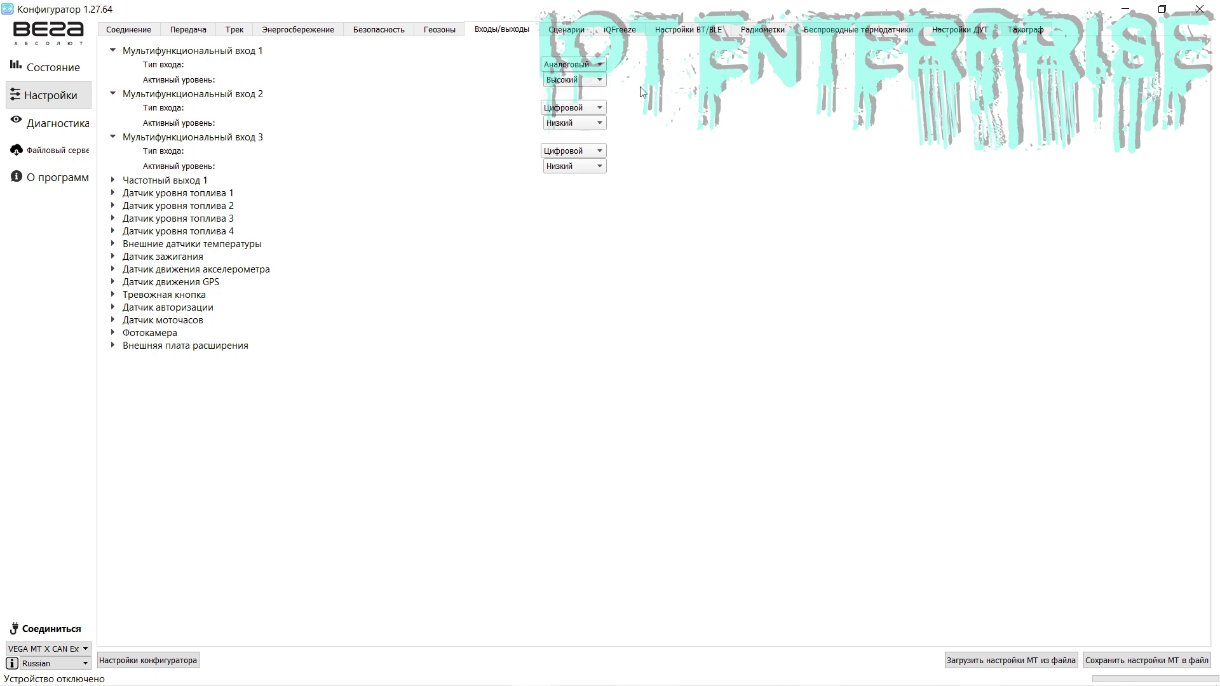
- Try the Импульсный type for Мультифункциональный вход 1 and compare its Низкий and Высокий active level options
{"action": "left_click", "coordinate": [576, 64]}
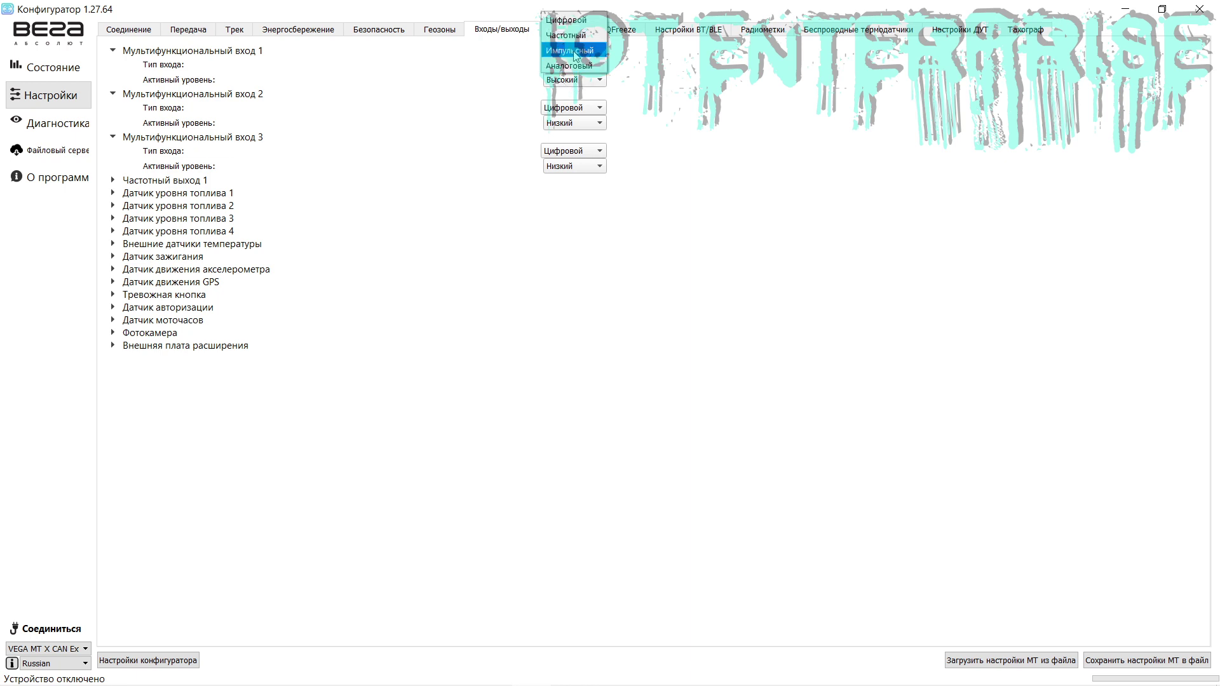
{"action": "left_click", "coordinate": [574, 52]}
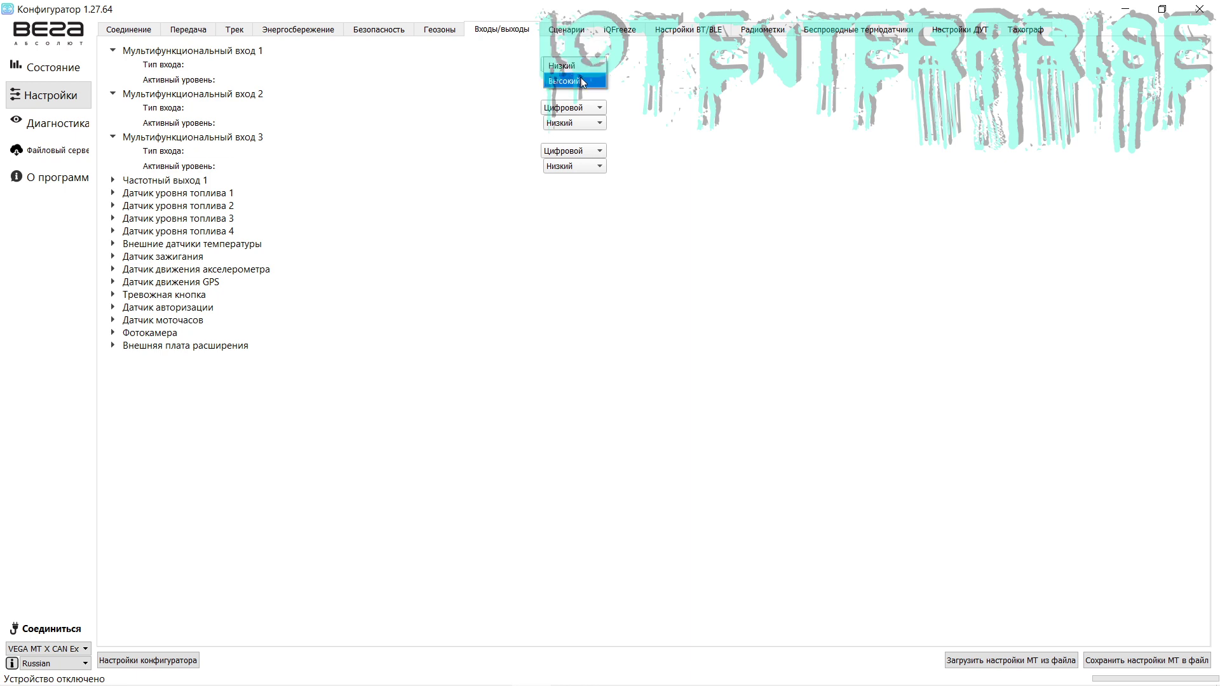
{"action": "left_click", "coordinate": [630, 88]}
{"action": "left_click", "coordinate": [574, 81]}
{"action": "left_click", "coordinate": [568, 76]}
{"action": "left_click", "coordinate": [569, 76]}
{"action": "left_click", "coordinate": [567, 67]}
{"action": "left_click", "coordinate": [565, 80]}
{"action": "left_click", "coordinate": [643, 74]}
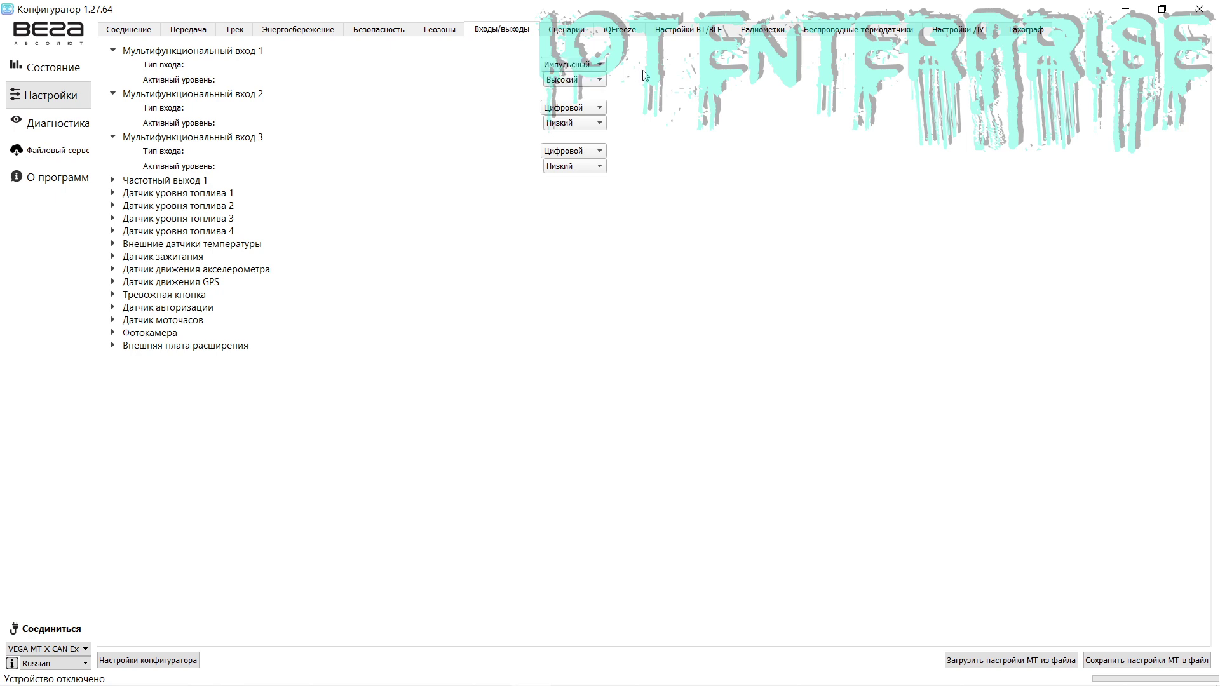
- Set the type of Мультифункциональный вход 1 to Цифровой and its active level to Низкий
{"action": "left_click", "coordinate": [571, 66]}
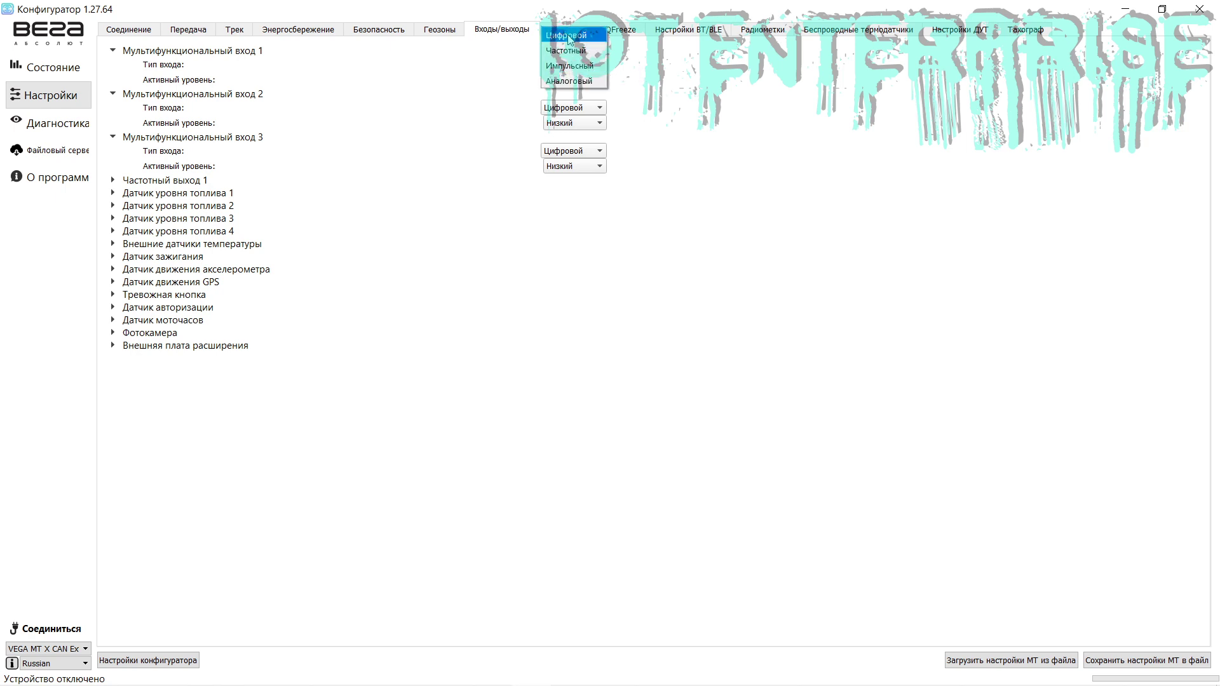
{"action": "left_click", "coordinate": [567, 36]}
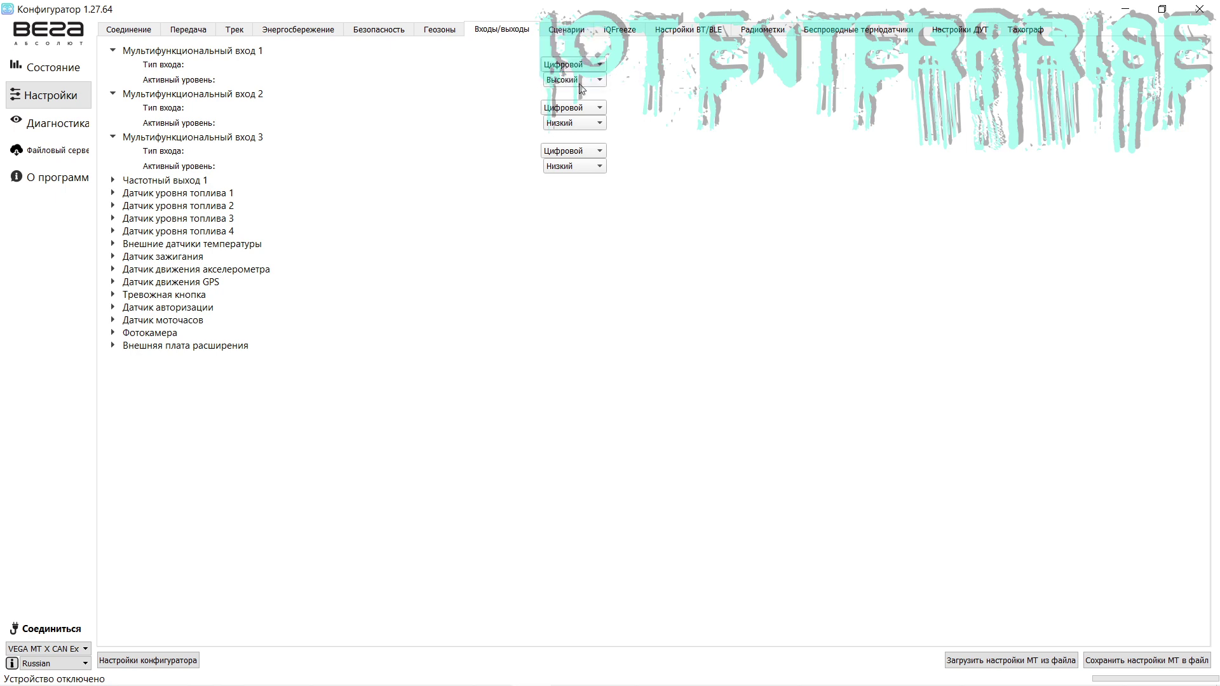
{"action": "left_click", "coordinate": [558, 78]}
{"action": "left_click", "coordinate": [569, 66]}
{"action": "mouse_move", "coordinate": [561, 92]}
{"action": "left_click", "coordinate": [569, 81]}
{"action": "left_click", "coordinate": [576, 93]}
{"action": "mouse_move", "coordinate": [578, 89]}
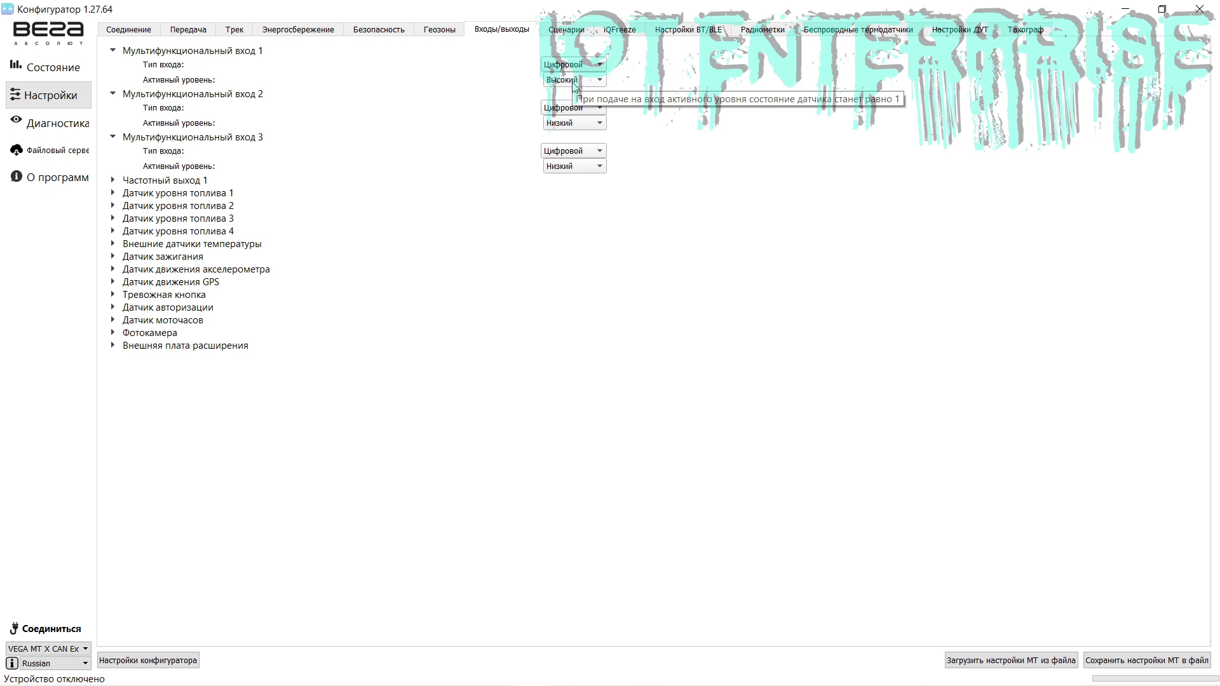
{"action": "left_click", "coordinate": [572, 84]}
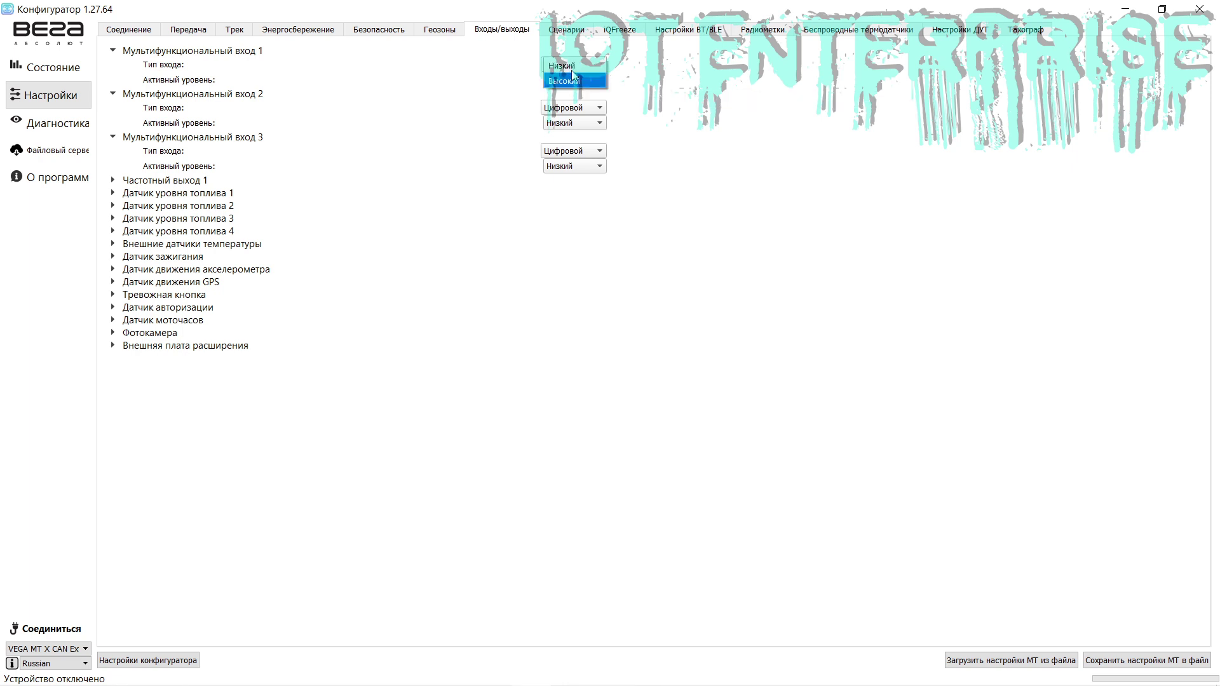
{"action": "left_click", "coordinate": [570, 70]}
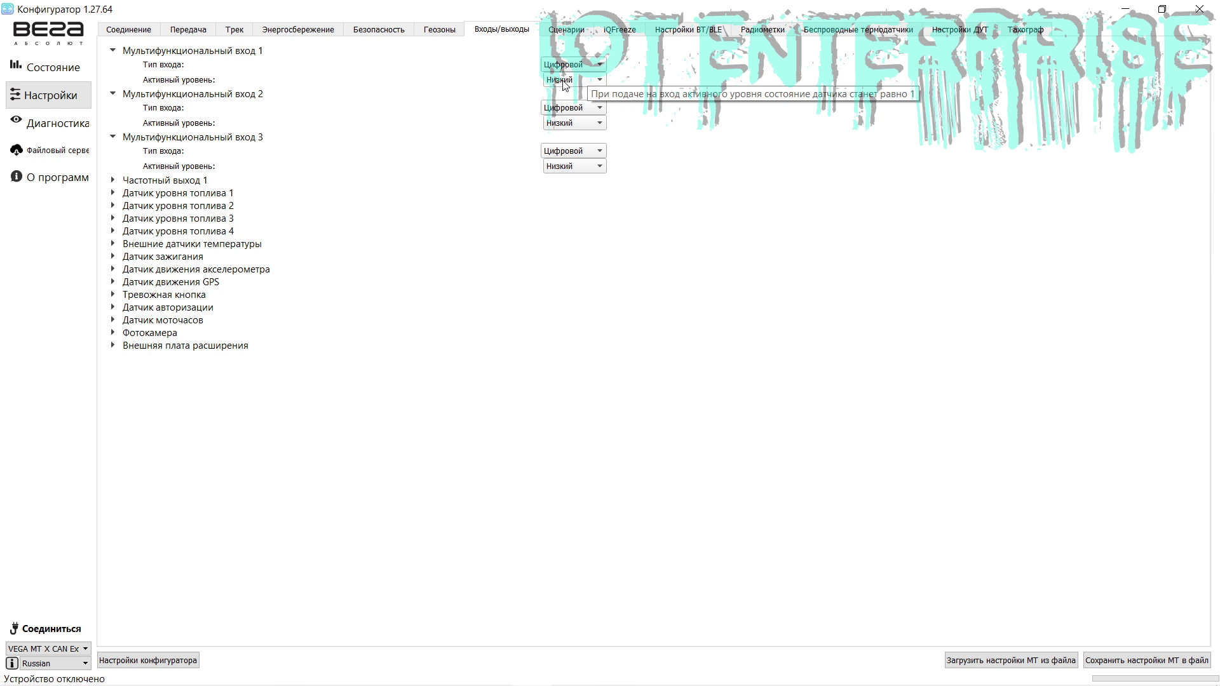
- Show the diagnostics page, sign in to the Вега SFTP file server and open its upload folder
{"action": "left_click", "coordinate": [72, 130]}
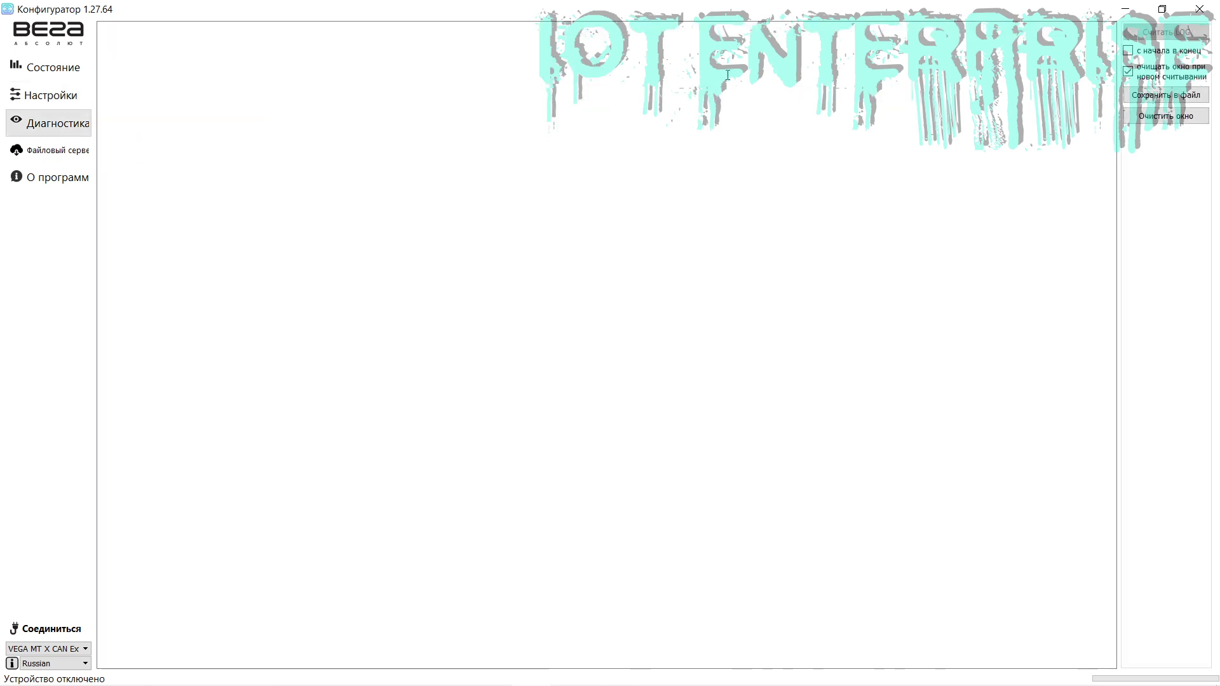
{"action": "left_click", "coordinate": [29, 150]}
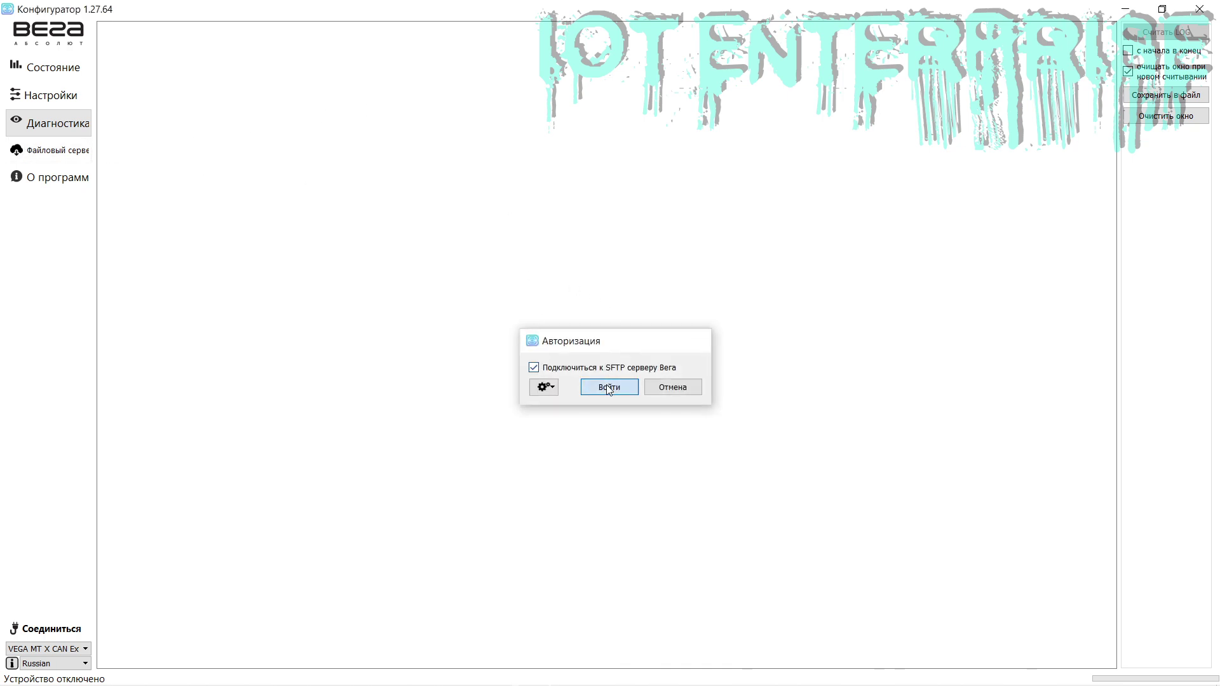
{"action": "left_click", "coordinate": [608, 388]}
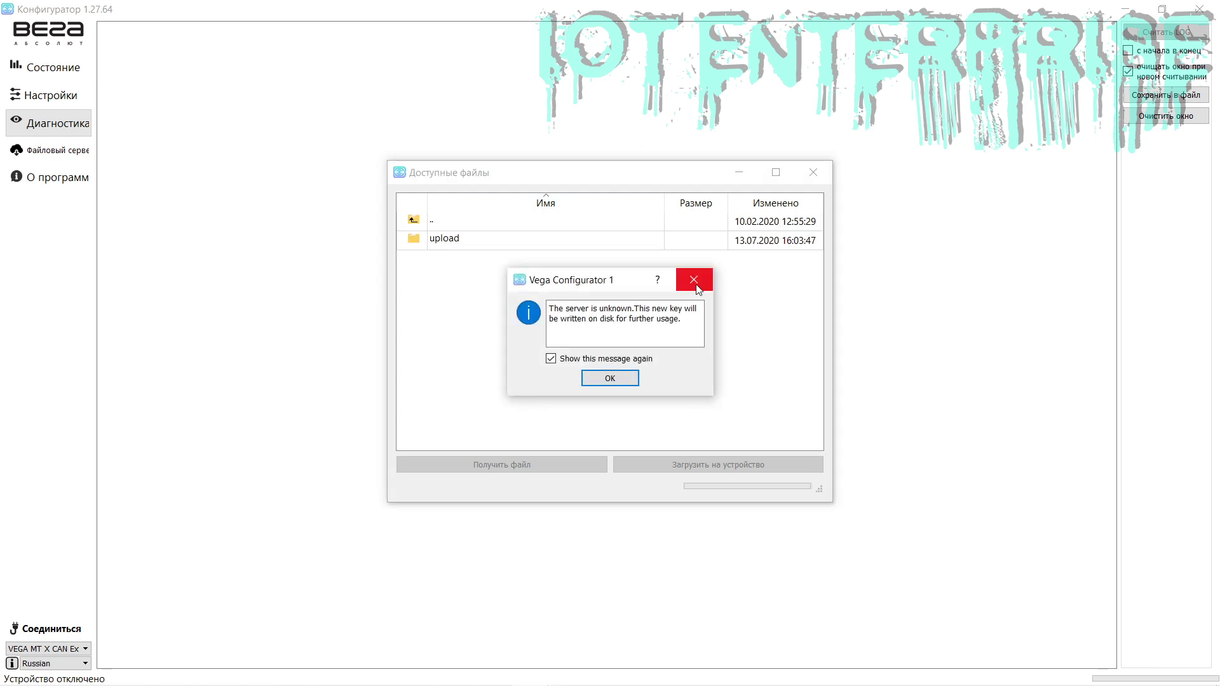
{"action": "left_click", "coordinate": [693, 279]}
{"action": "double_click", "coordinate": [427, 240]}
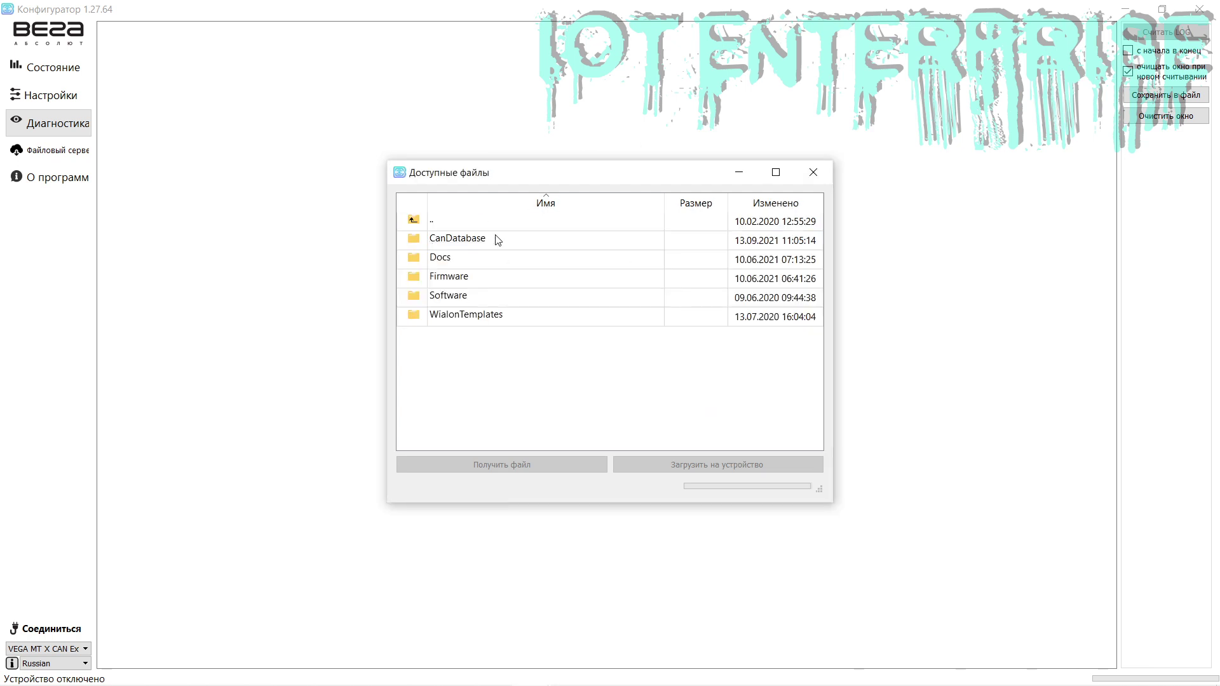
- Look into the WialonTemplates and Software folders on the file server and return to the upload folder
{"action": "double_click", "coordinate": [463, 318]}
{"action": "double_click", "coordinate": [421, 222]}
{"action": "double_click", "coordinate": [453, 298]}
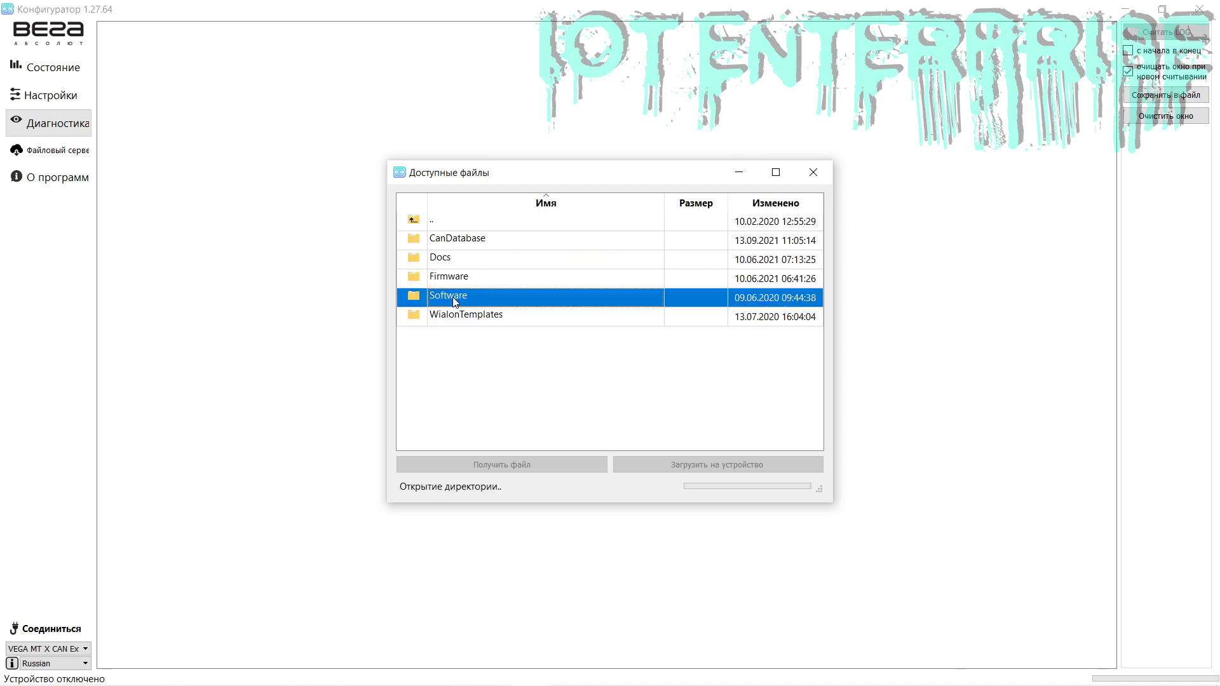
{"action": "double_click", "coordinate": [412, 222]}
- Browse the device folders in Firmware and Docs on the file server and return to the upload folder
{"action": "double_click", "coordinate": [460, 284]}
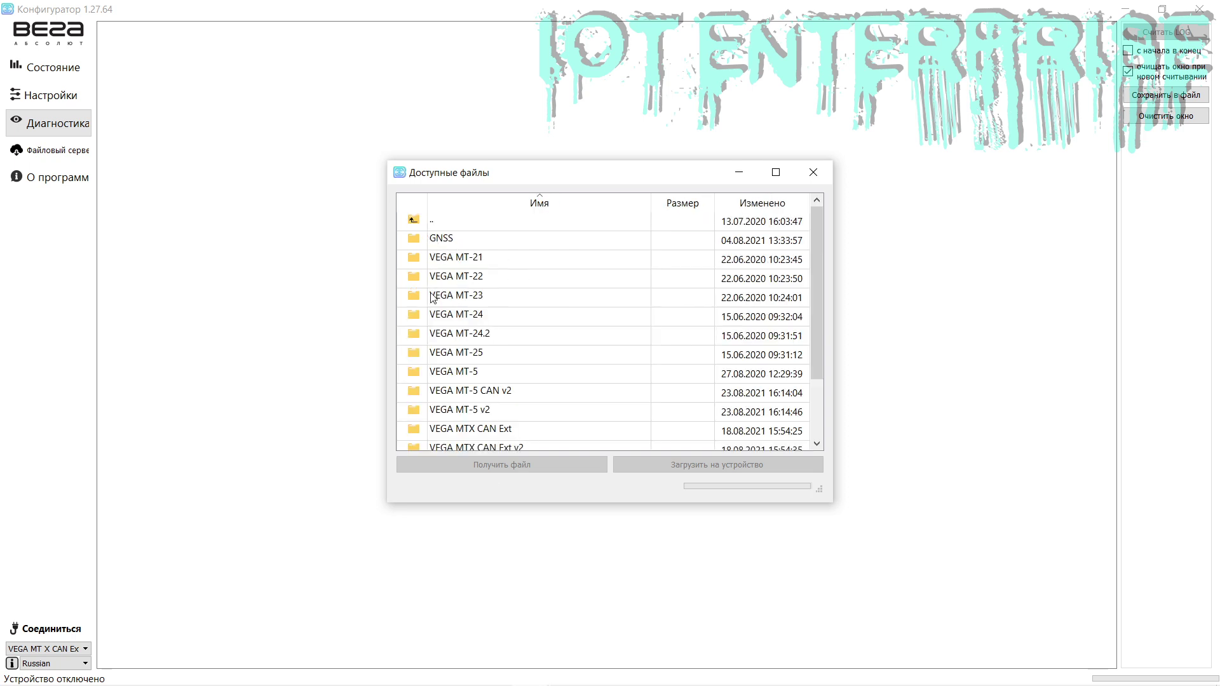
{"action": "scroll", "coordinate": [445, 343], "scroll_direction": "down", "scroll_amount": 2}
{"action": "scroll", "coordinate": [412, 216], "scroll_direction": "up", "scroll_amount": 3}
{"action": "double_click", "coordinate": [412, 220]}
{"action": "left_click", "coordinate": [462, 279]}
{"action": "double_click", "coordinate": [462, 279]}
{"action": "double_click", "coordinate": [413, 223]}
{"action": "double_click", "coordinate": [448, 256]}
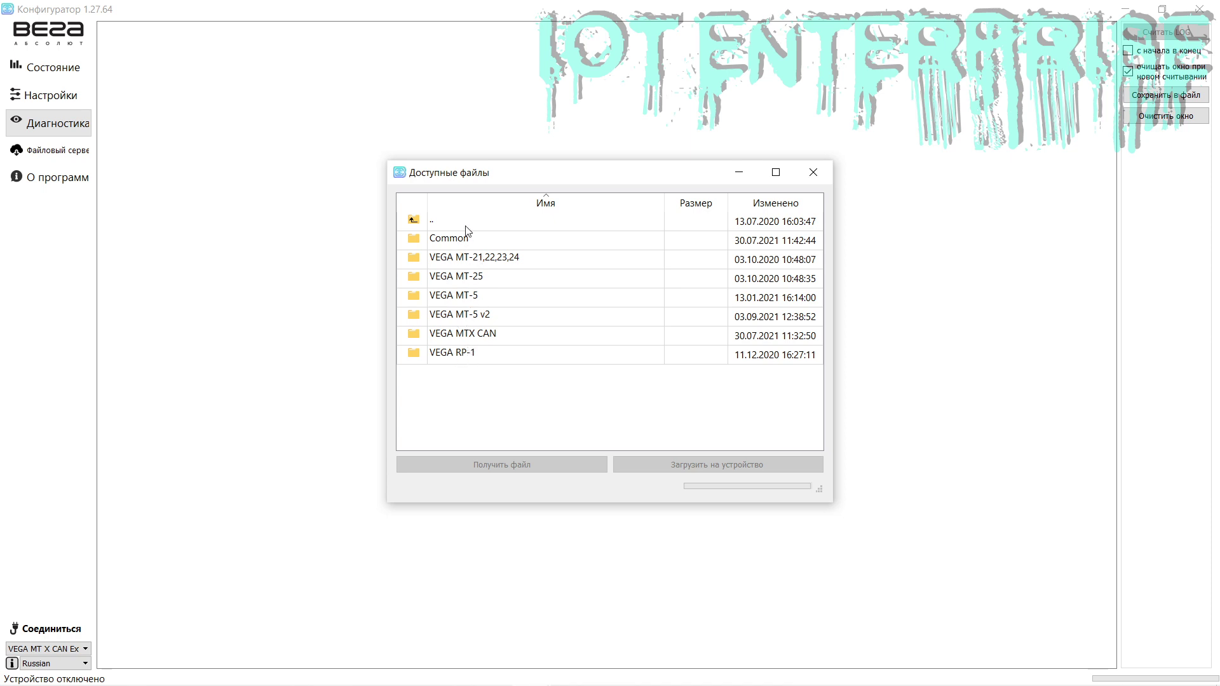
{"action": "double_click", "coordinate": [414, 220]}
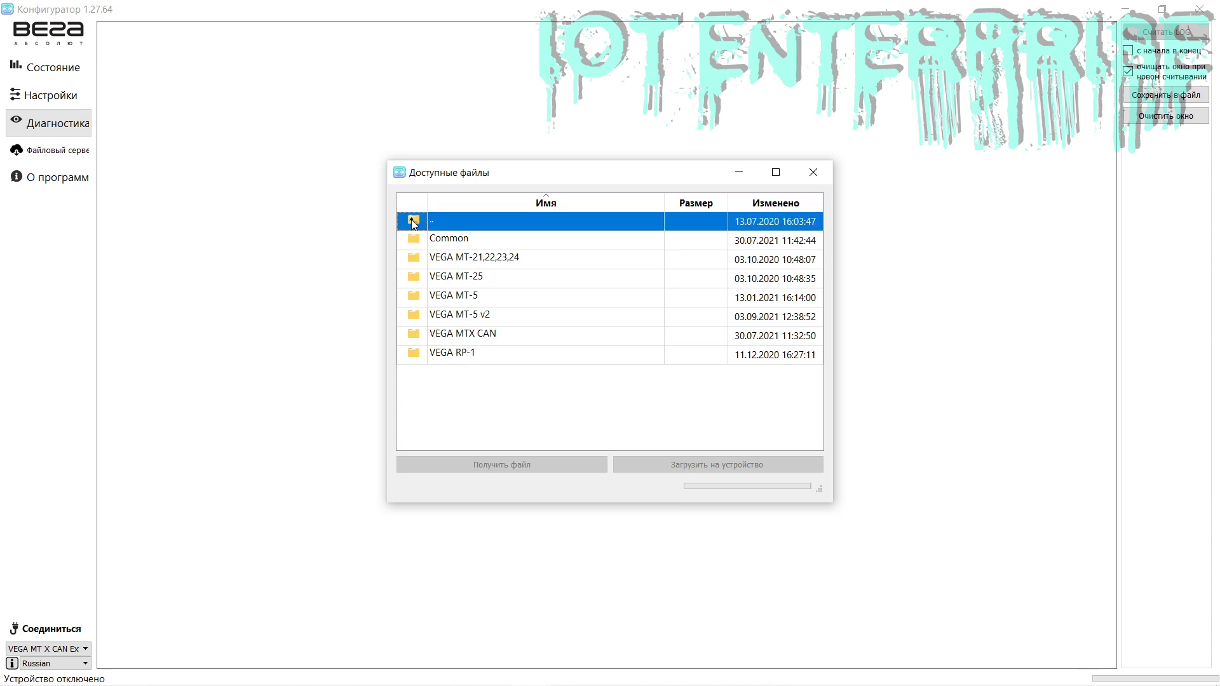
- Review the vehicle categories in the CanDatabase folder and return to the upload folder
{"action": "double_click", "coordinate": [450, 241]}
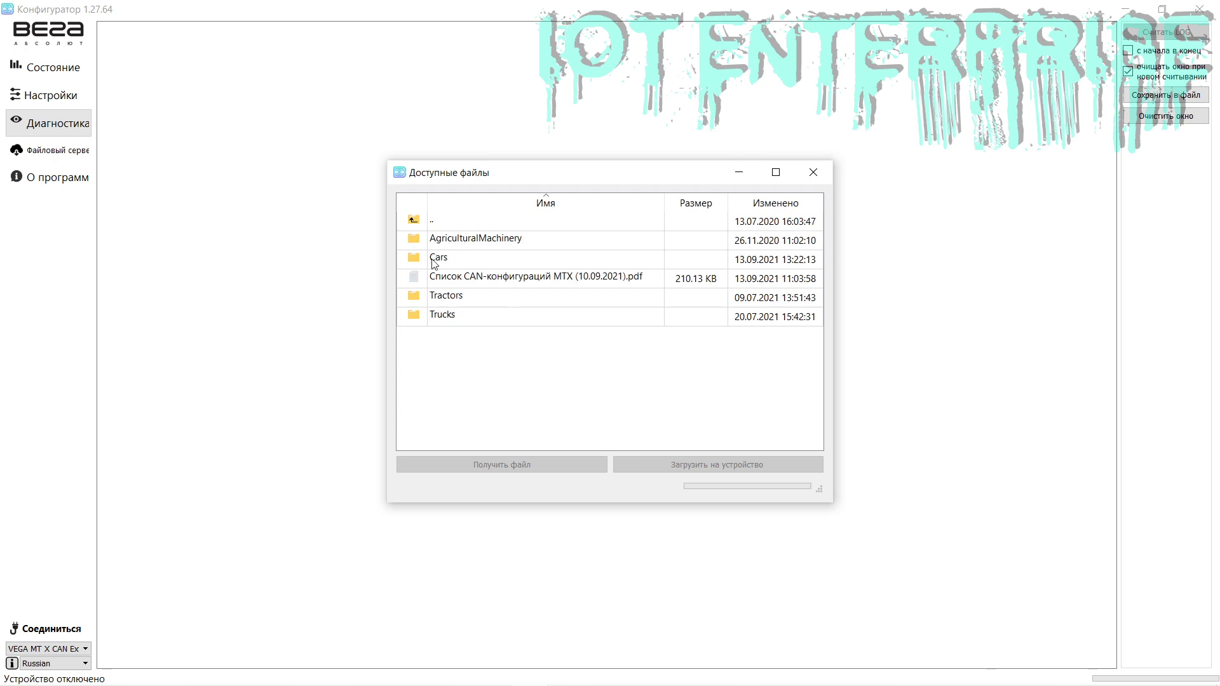
{"action": "double_click", "coordinate": [416, 222]}
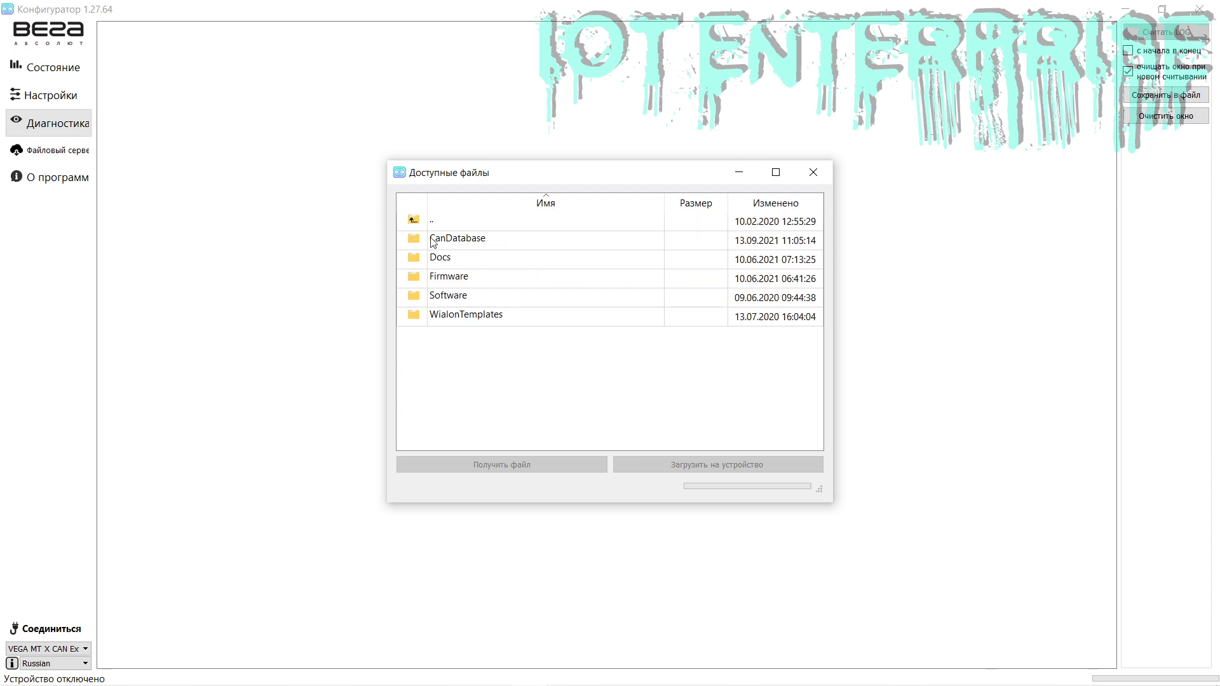
{"action": "double_click", "coordinate": [470, 245]}
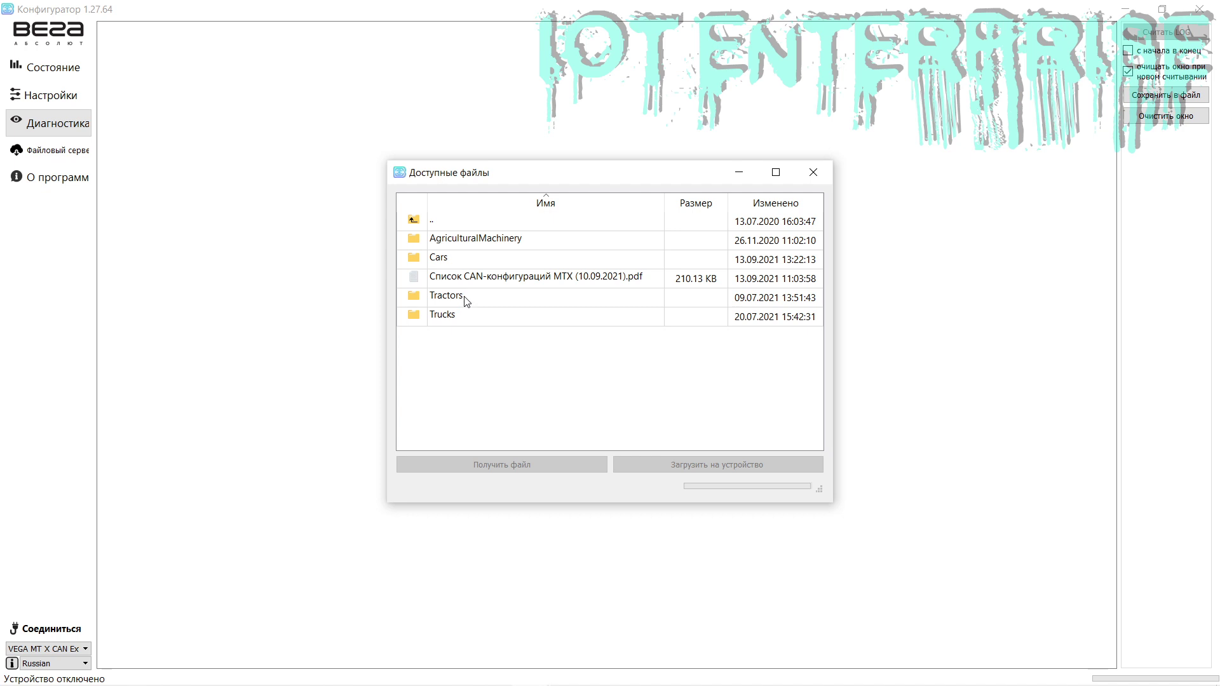
{"action": "double_click", "coordinate": [416, 227]}
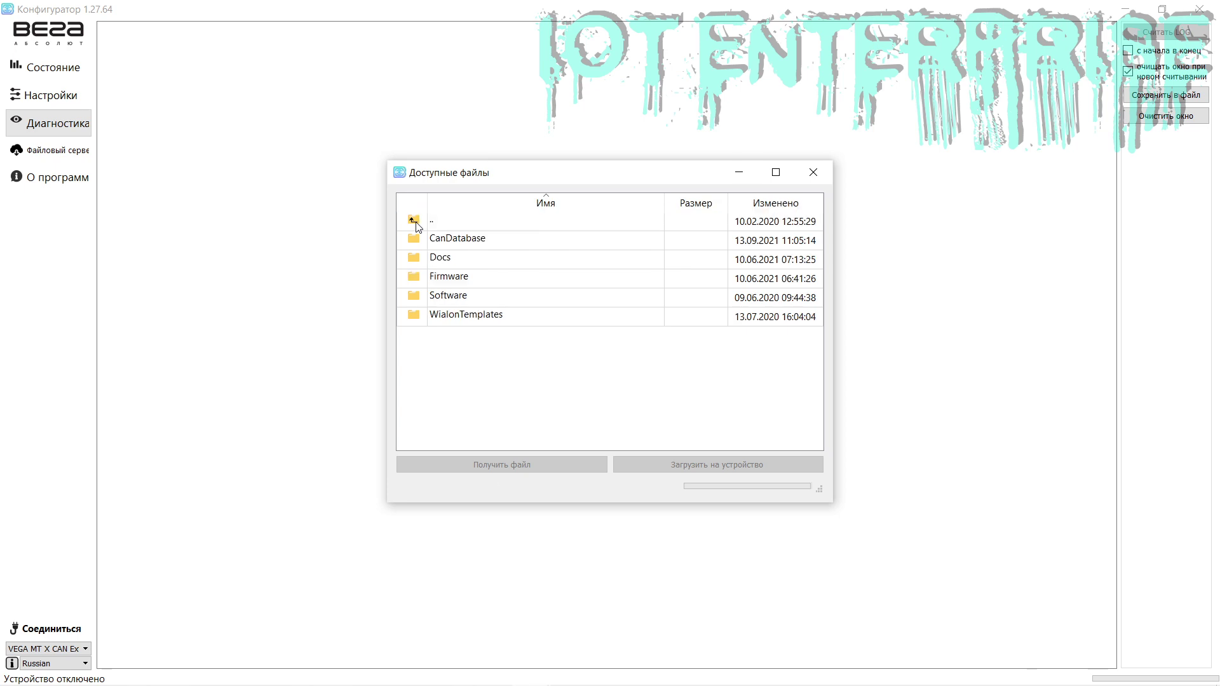
- Browse the car makes in CanDatabase/Cars and open the Cherry_Tiggo_4 folder under Cherry
{"action": "double_click", "coordinate": [460, 246]}
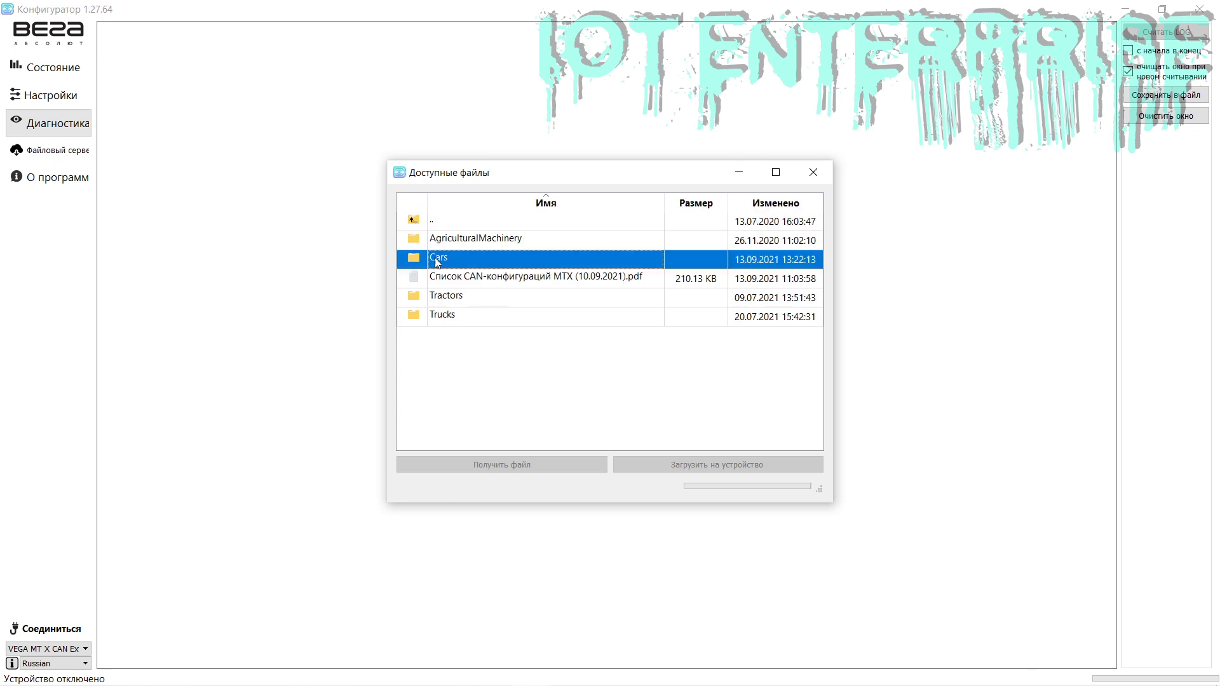
{"action": "double_click", "coordinate": [440, 262]}
{"action": "scroll", "coordinate": [471, 308], "scroll_direction": "down", "scroll_amount": 8}
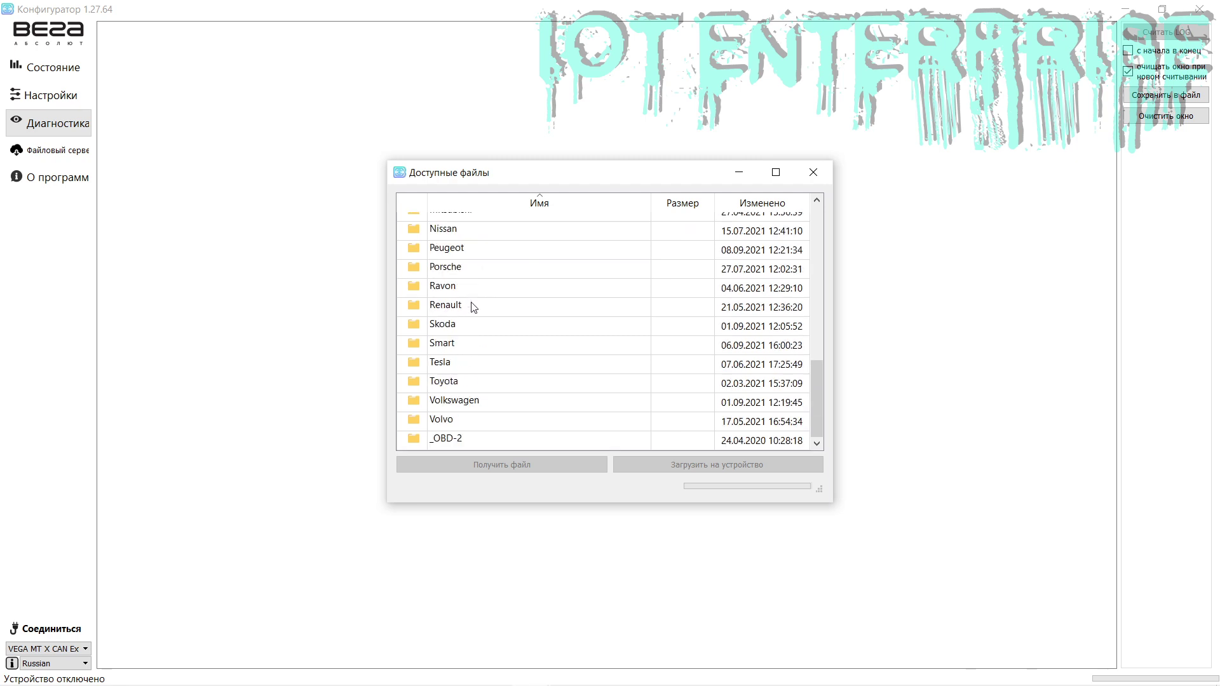
{"action": "scroll", "coordinate": [470, 307], "scroll_direction": "up", "scroll_amount": 8}
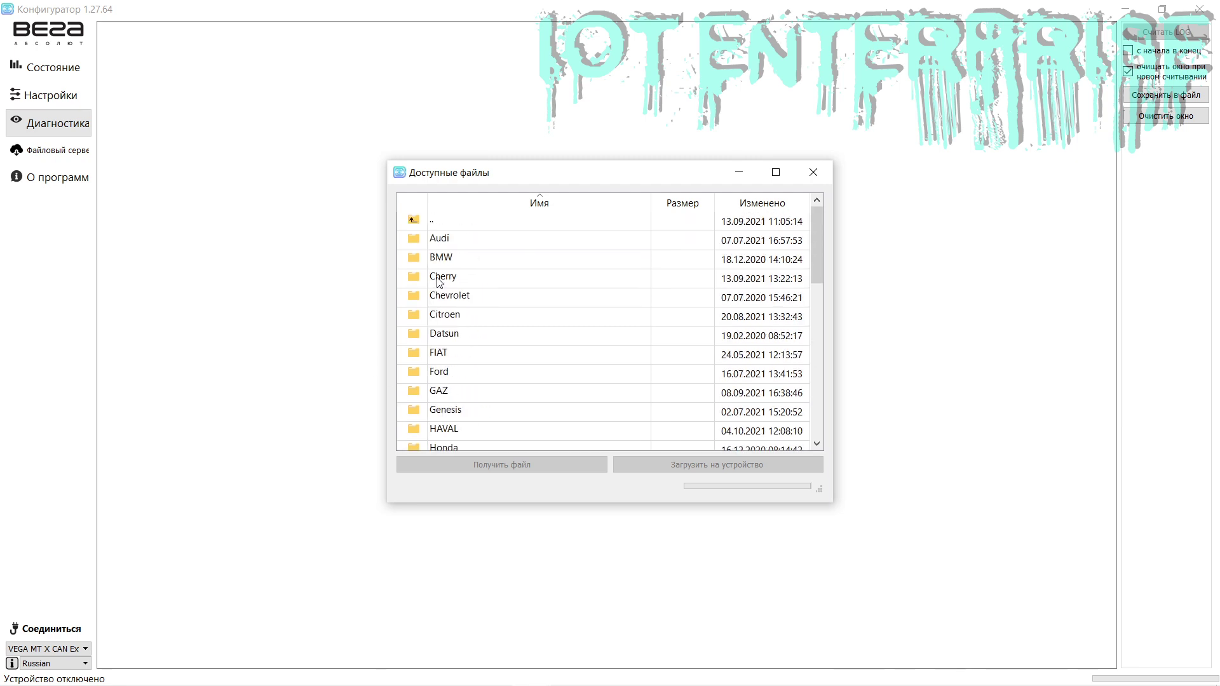
{"action": "left_click", "coordinate": [452, 281]}
{"action": "double_click", "coordinate": [453, 282]}
{"action": "double_click", "coordinate": [419, 243]}
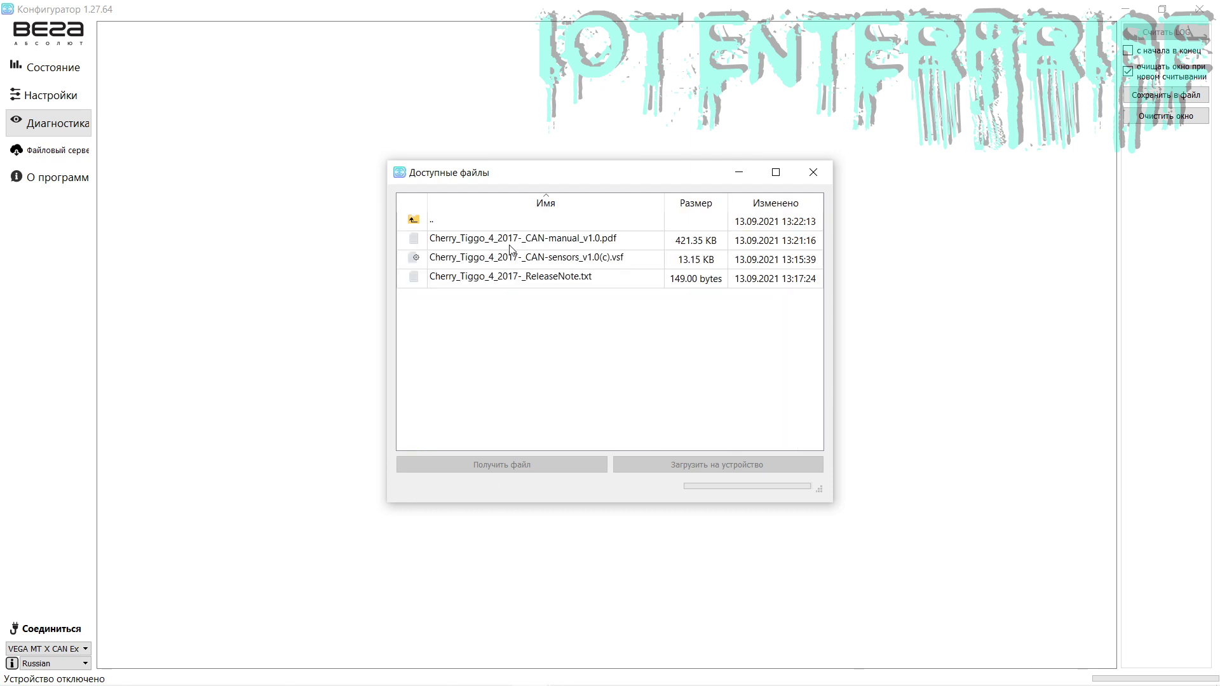
- Check the download and device upload options for the Cherry Tiggo 4 CAN-manual PDF and CAN-sensors VSF files
{"action": "left_click", "coordinate": [506, 243]}
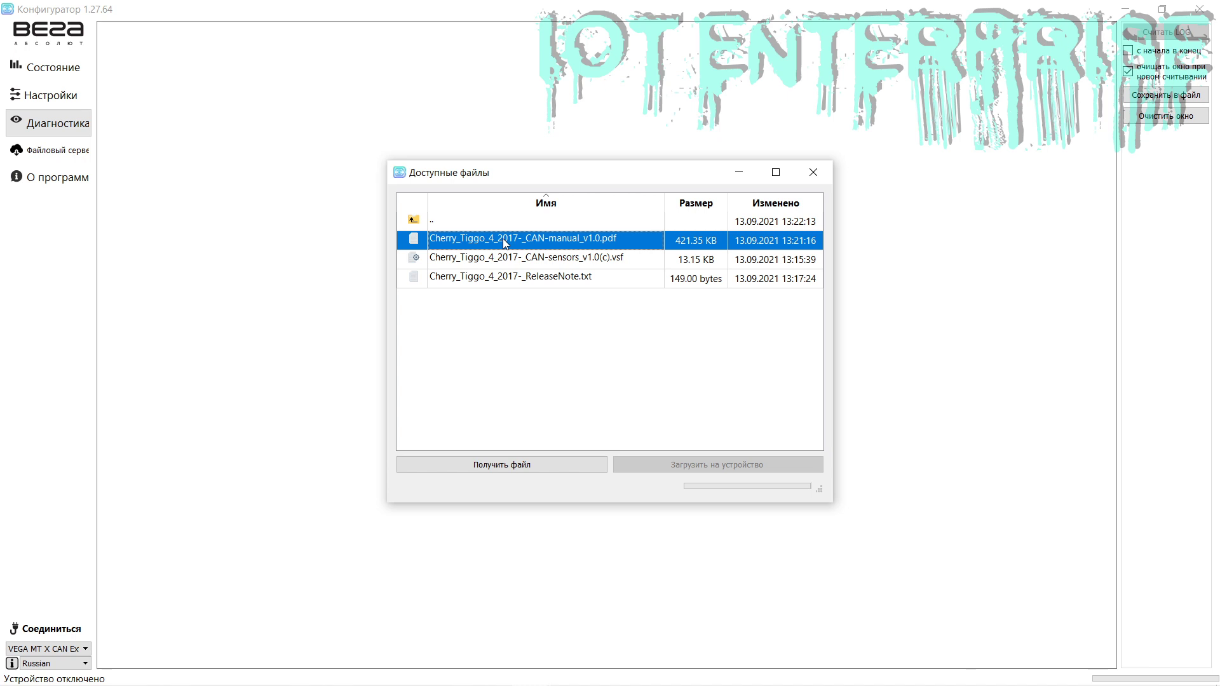
{"action": "left_click", "coordinate": [479, 261]}
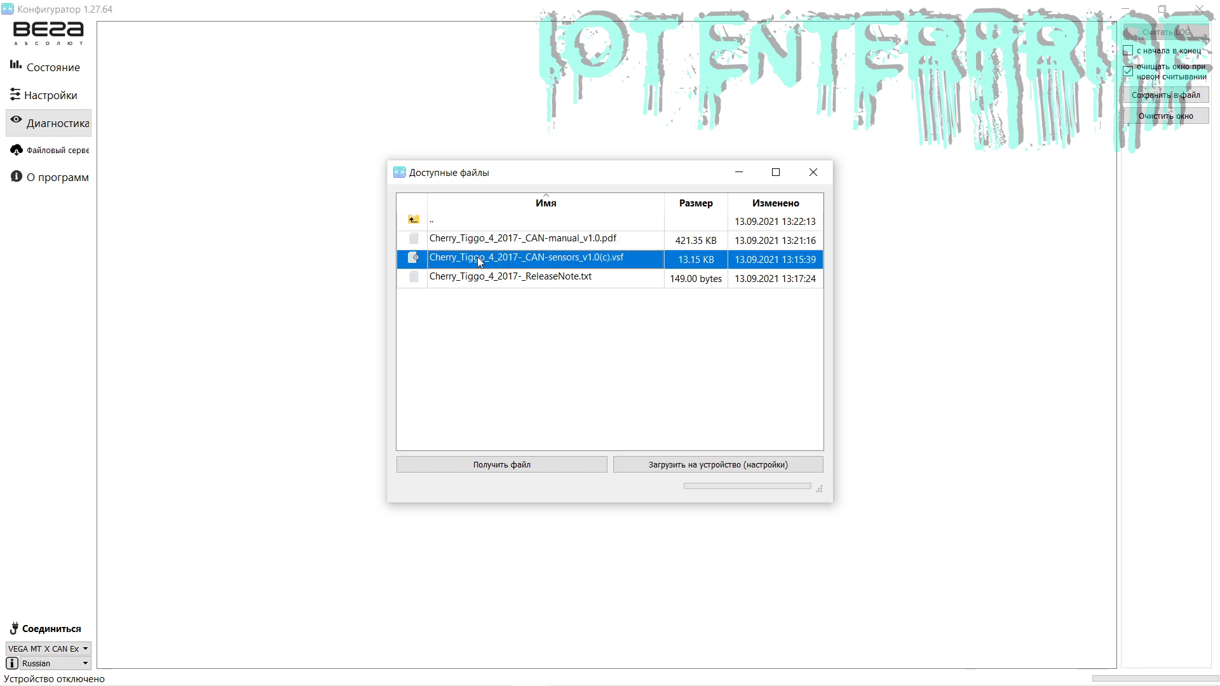
{"action": "left_click", "coordinate": [488, 241]}
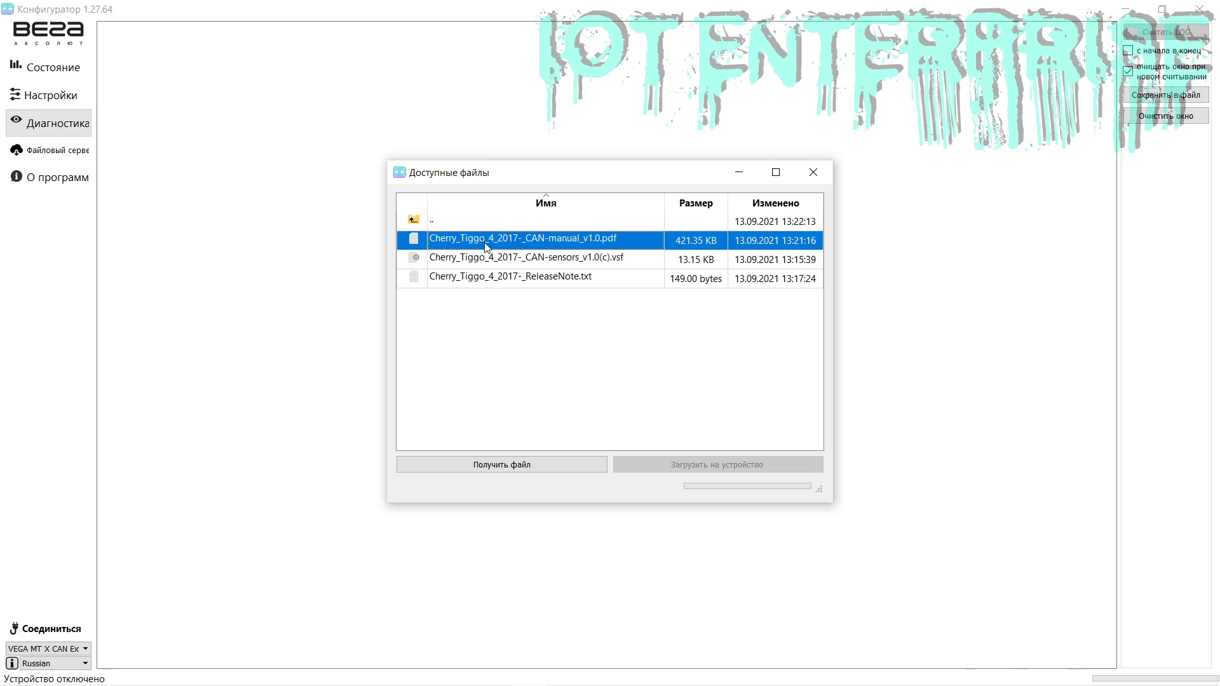
- Download Cherry_Tiggo_4_2017-_ReleaseNote.txt to the Загрузки folder, read it in Notepad and return to the Cherry folder
{"action": "left_click", "coordinate": [484, 279]}
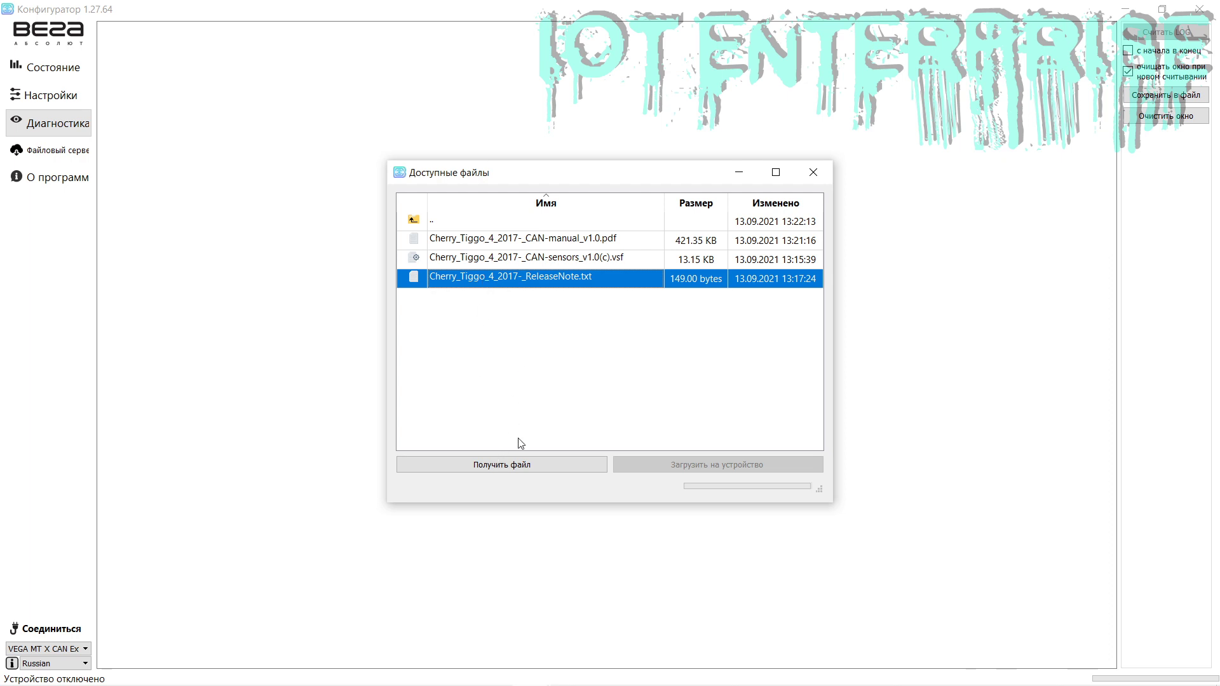
{"action": "left_click", "coordinate": [523, 463]}
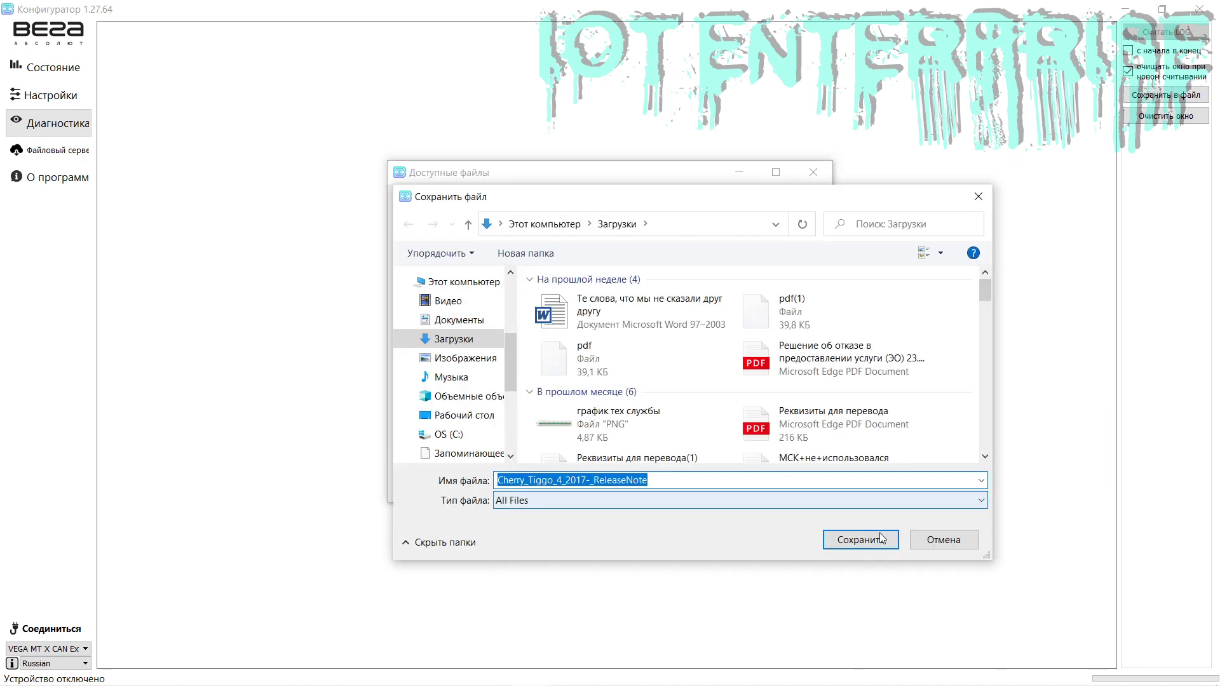
{"action": "left_click", "coordinate": [874, 542]}
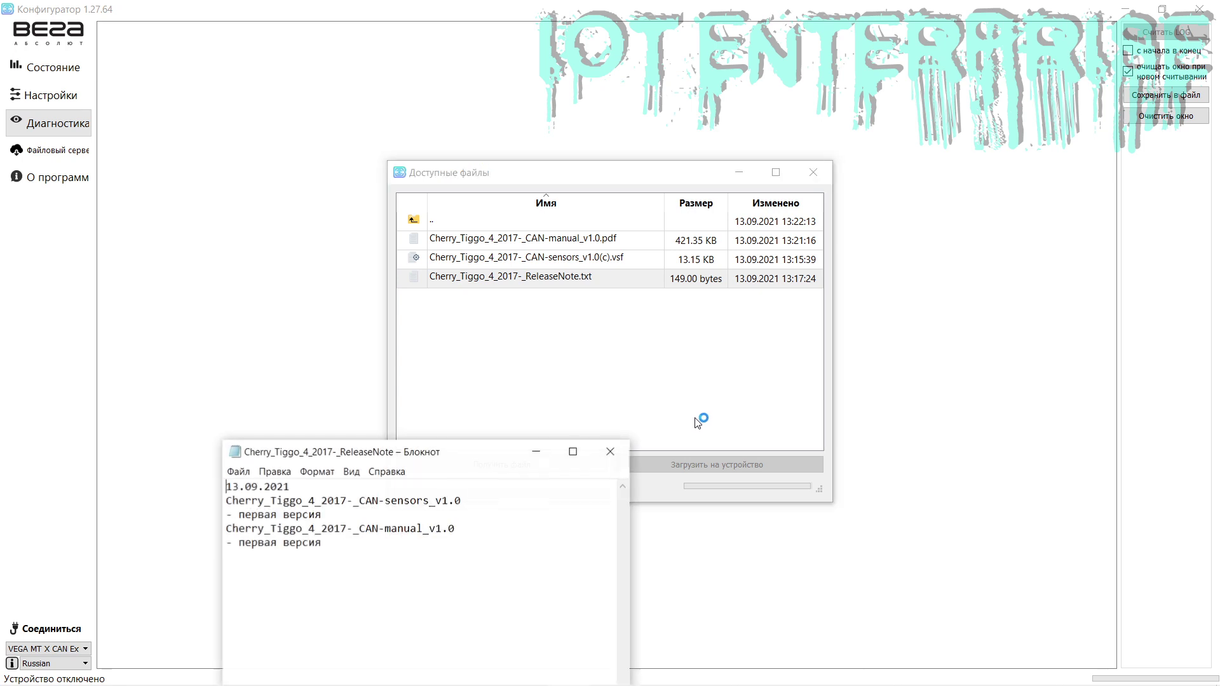
{"action": "left_click_drag", "start_coordinate": [469, 463], "coordinate": [524, 289]}
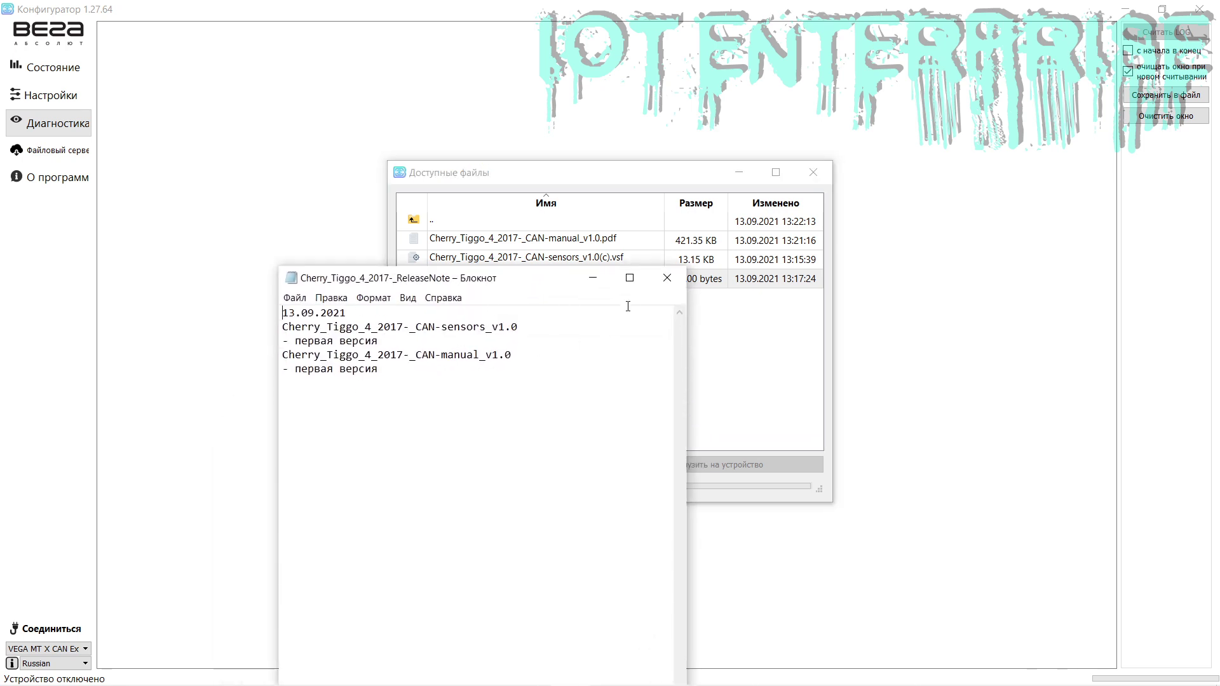
{"action": "left_click", "coordinate": [667, 278]}
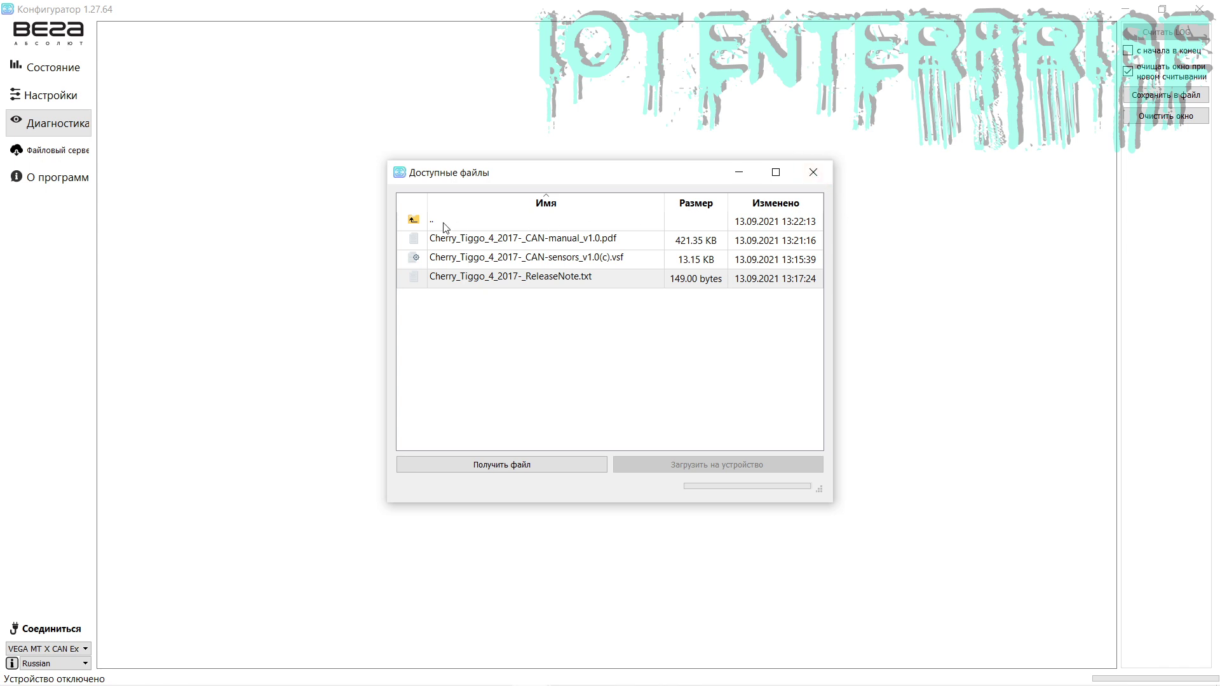
{"action": "double_click", "coordinate": [418, 224]}
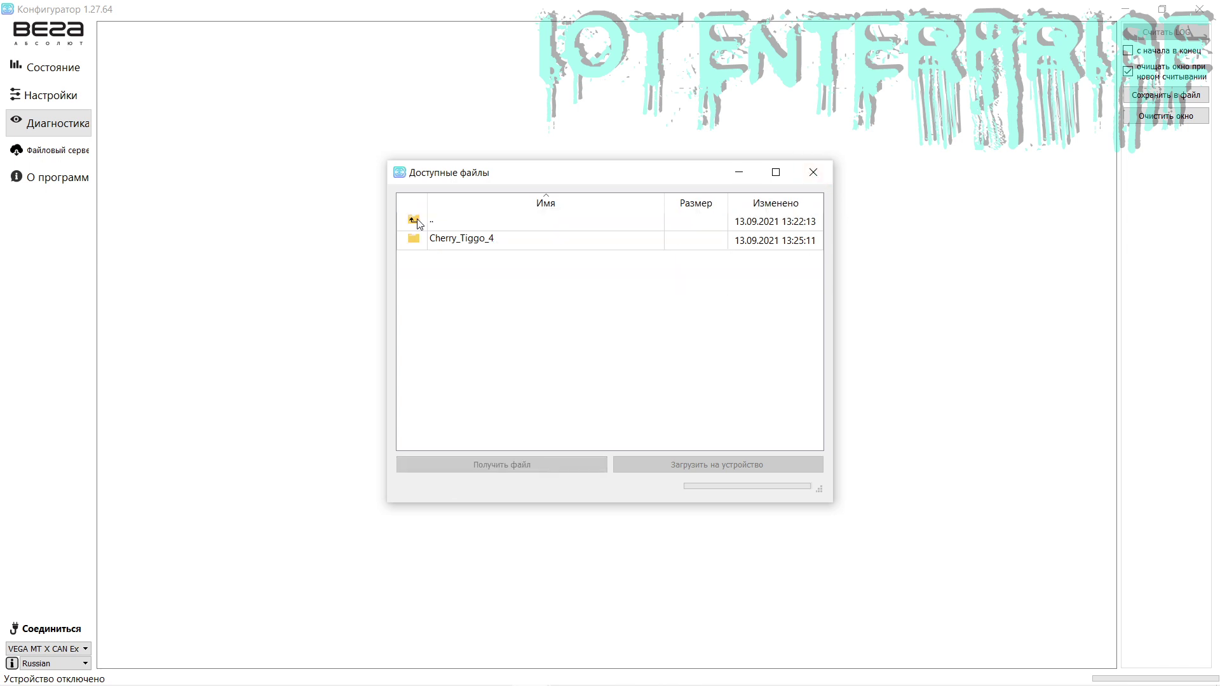
- Return to the Cars folder, look through the remaining car makes down to _OBD-2 and close the file server listing
{"action": "left_click", "coordinate": [420, 226]}
{"action": "double_click", "coordinate": [419, 226]}
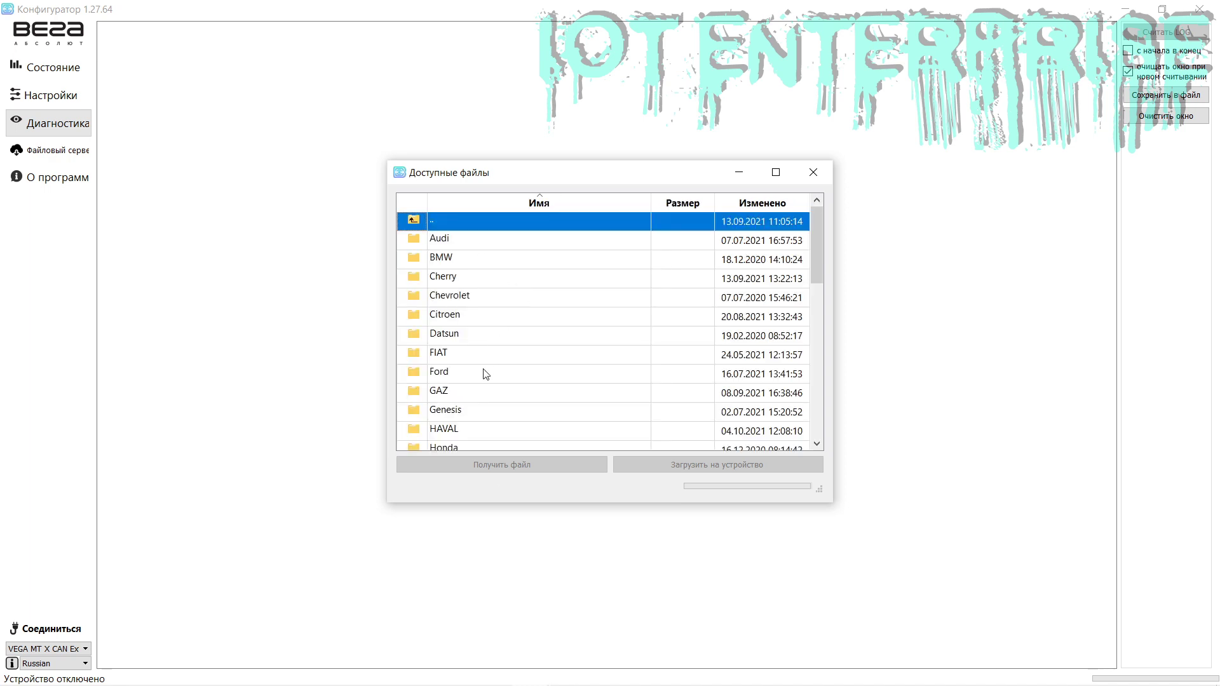
{"action": "scroll", "coordinate": [486, 374], "scroll_direction": "down", "scroll_amount": 8}
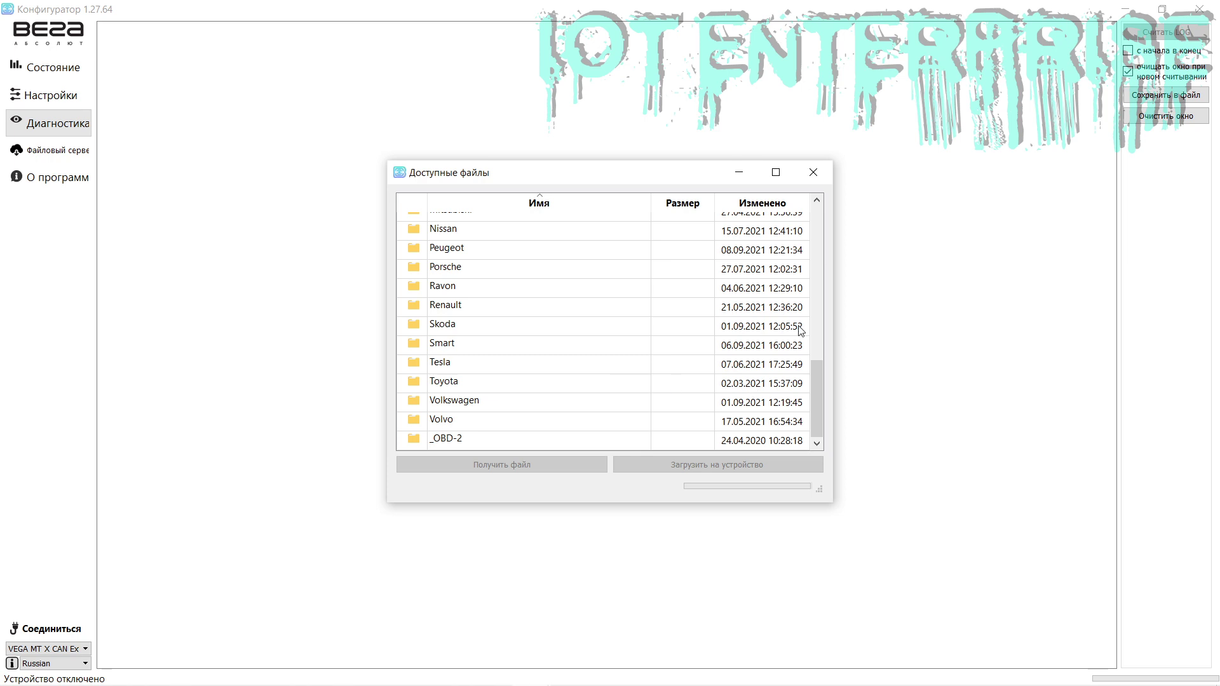
{"action": "left_click", "coordinate": [814, 172]}
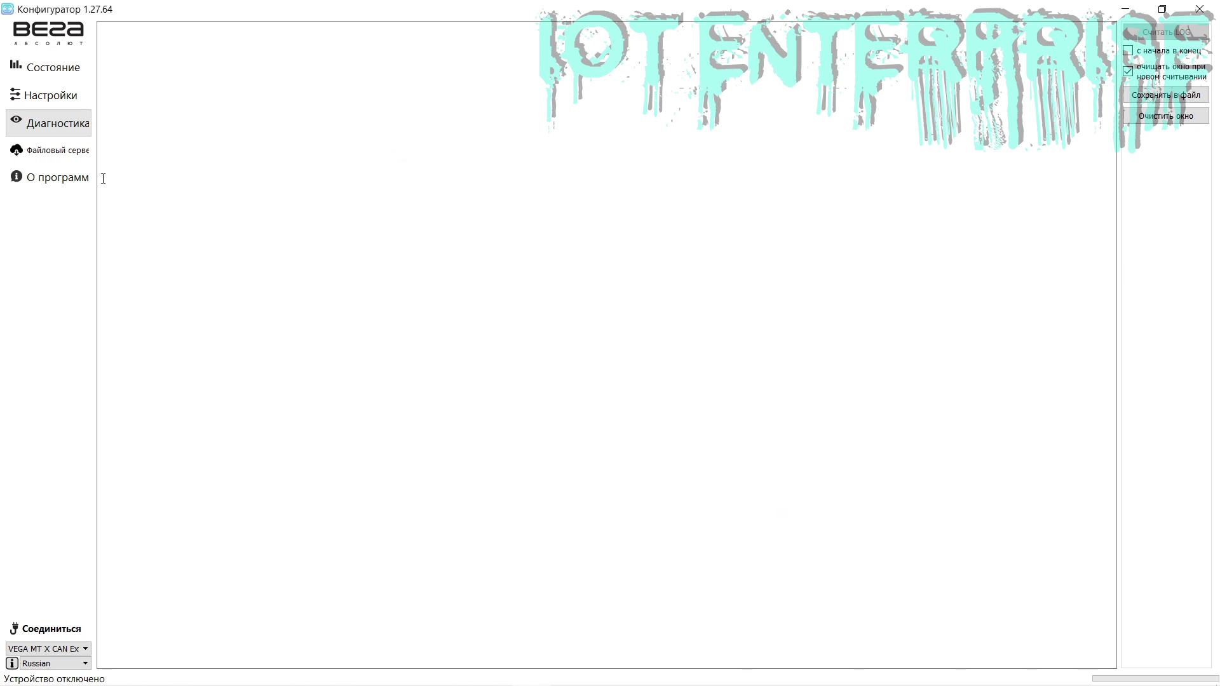
- Review the technical support contacts, program version and build date in the program information, and close it
{"action": "left_click", "coordinate": [55, 181]}
{"action": "scroll", "coordinate": [596, 358], "scroll_direction": "down", "scroll_amount": 1}
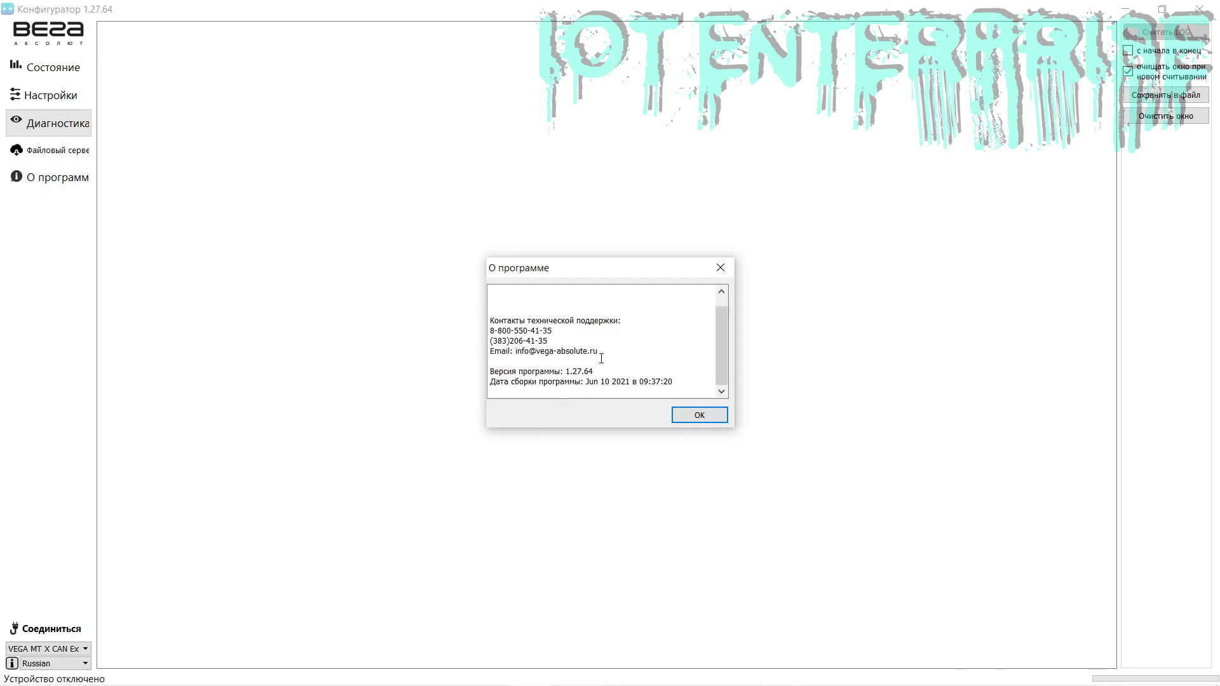
{"action": "scroll", "coordinate": [540, 347], "scroll_direction": "up", "scroll_amount": 1}
{"action": "scroll", "coordinate": [576, 350], "scroll_direction": "down", "scroll_amount": 1}
{"action": "left_click", "coordinate": [723, 270]}
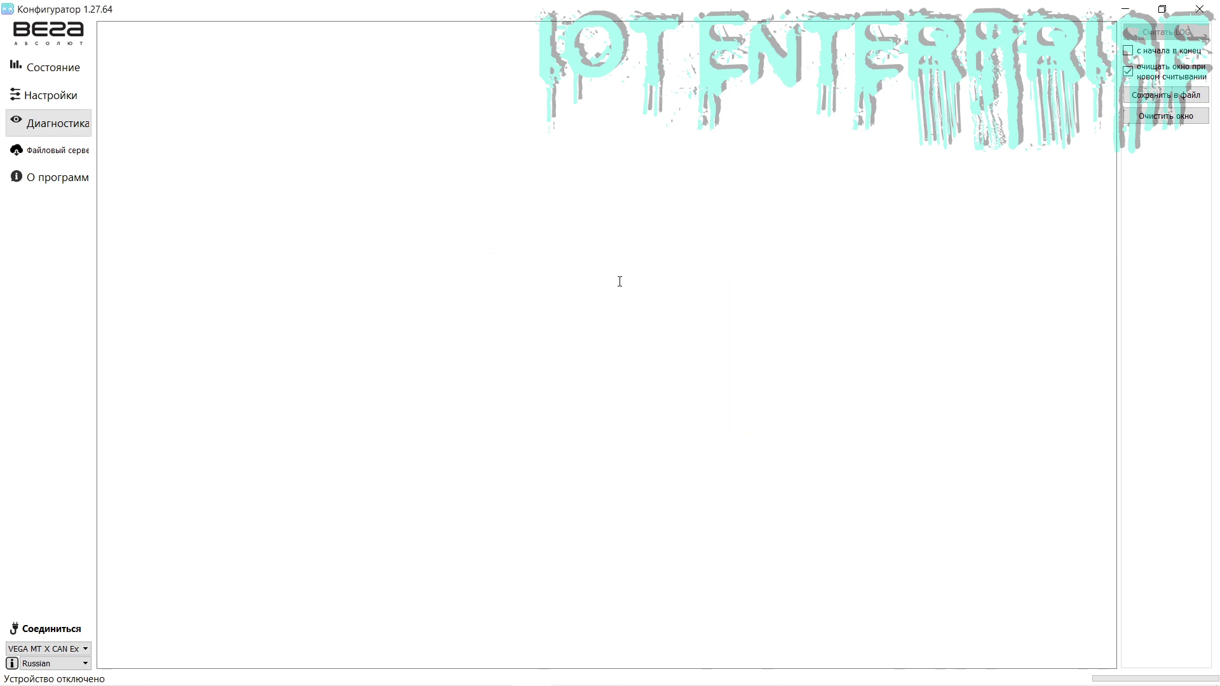
- Examine the device connection options for USB and TCP, selecting connection by TCP, and close the dialog without connecting
{"action": "left_click", "coordinate": [50, 629]}
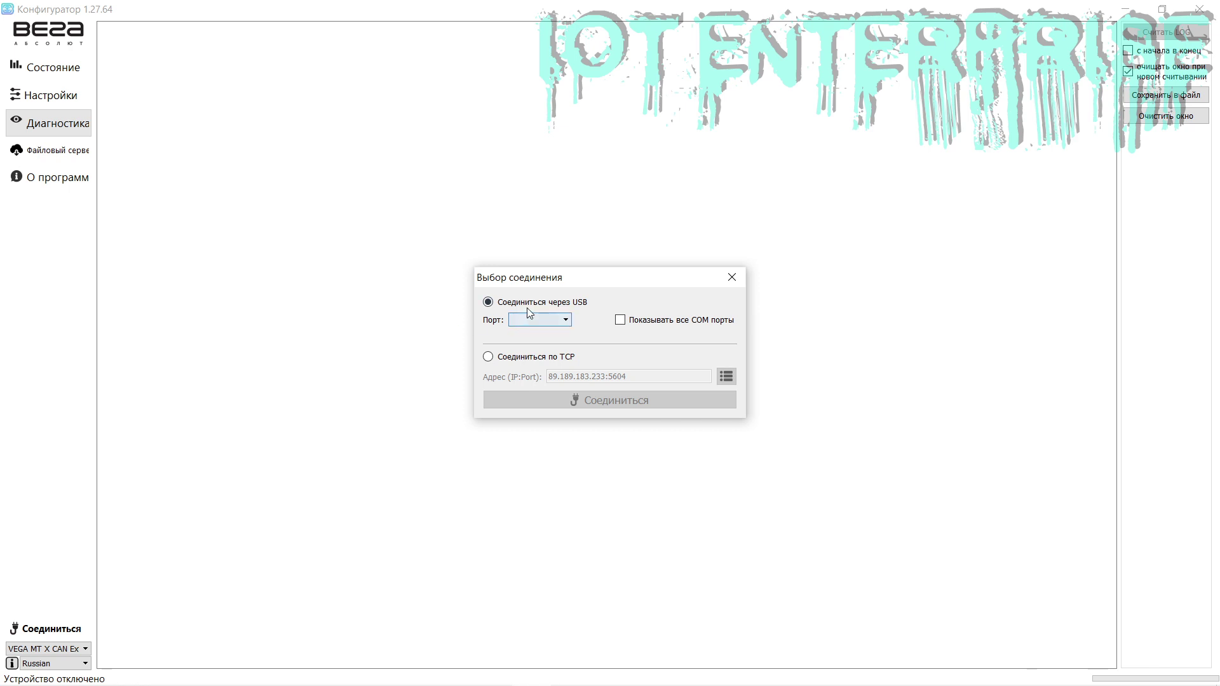
{"action": "left_click", "coordinate": [519, 357]}
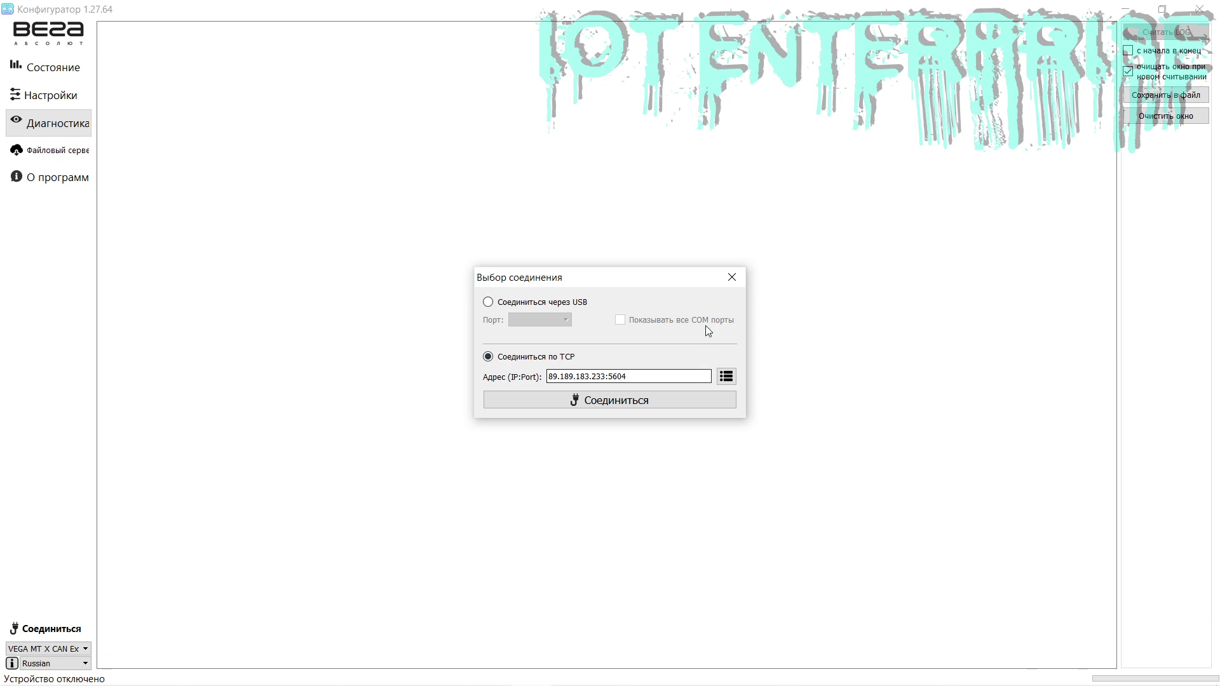
{"action": "left_click", "coordinate": [732, 277]}
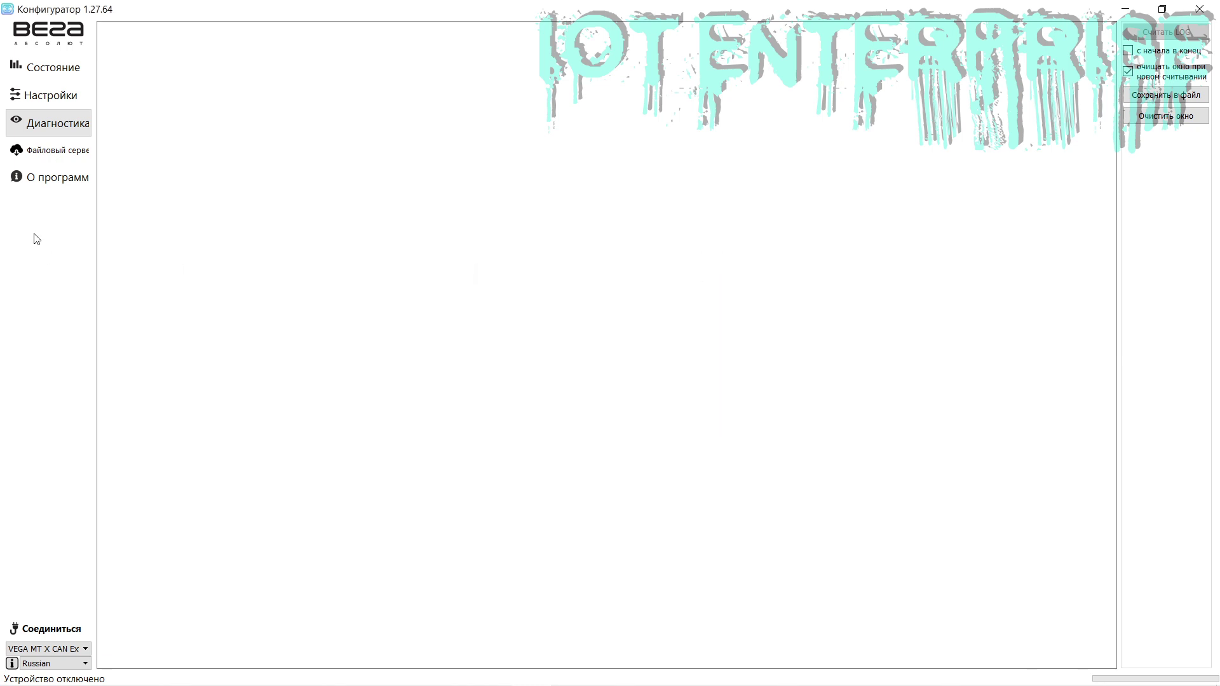
- Log in to the Vega SFTP server, open the folder with the vega_mt_server 0.9.3 archives under upload, review its files and close the listing
{"action": "left_click", "coordinate": [56, 161]}
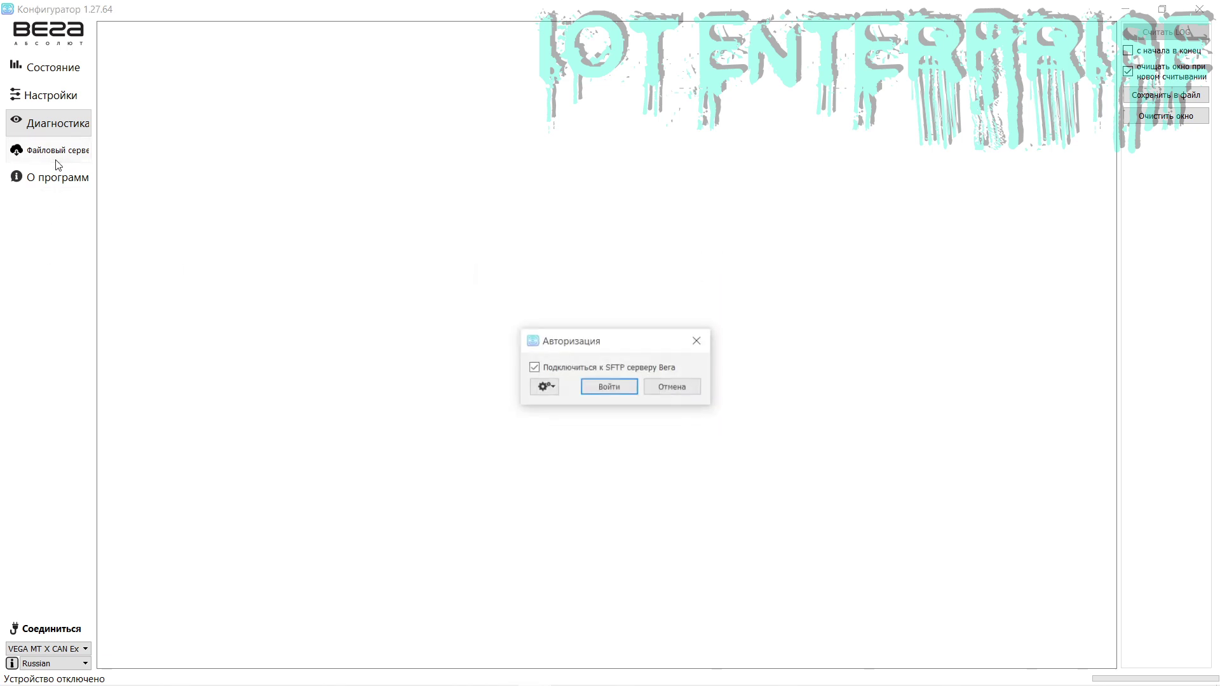
{"action": "left_click", "coordinate": [604, 388]}
{"action": "left_click", "coordinate": [419, 240]}
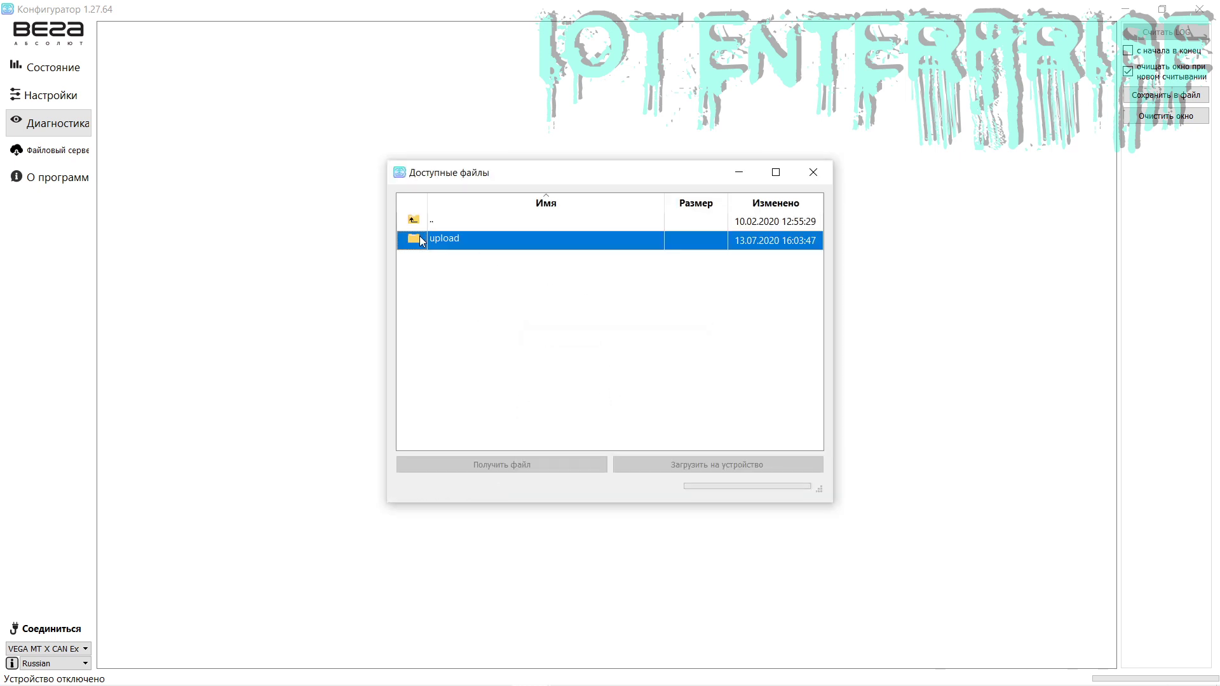
{"action": "double_click", "coordinate": [419, 240]}
{"action": "double_click", "coordinate": [449, 313]}
{"action": "double_click", "coordinate": [433, 279]}
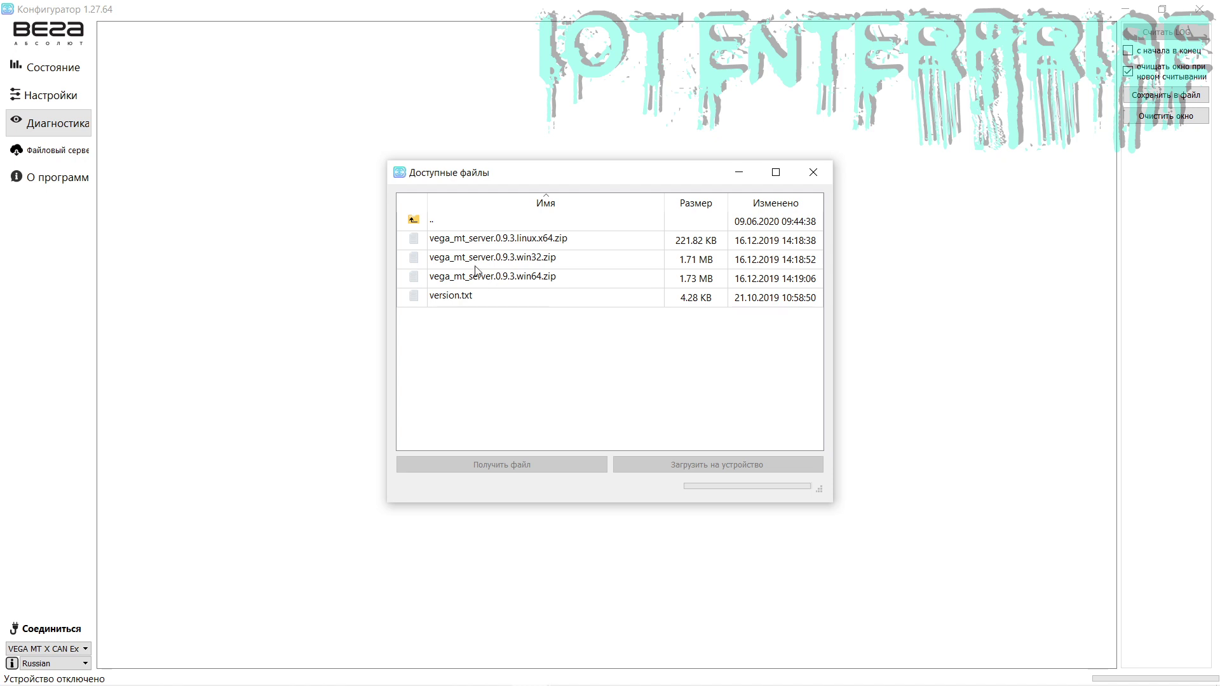
{"action": "left_click", "coordinate": [809, 181]}
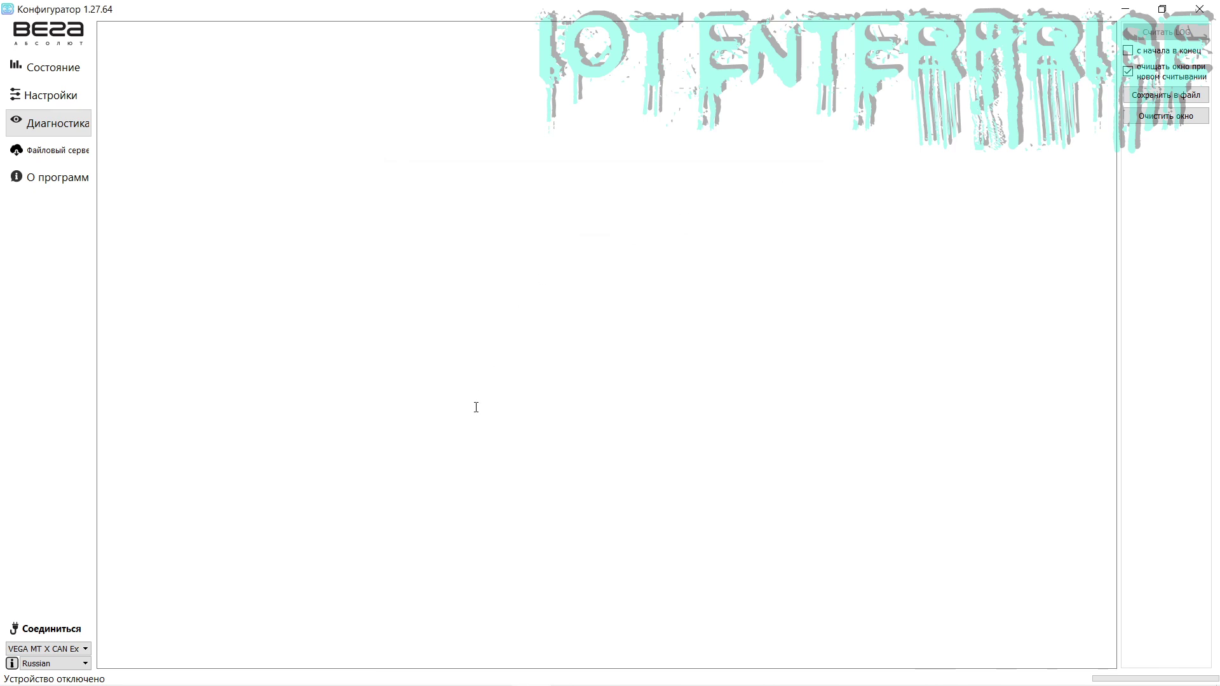